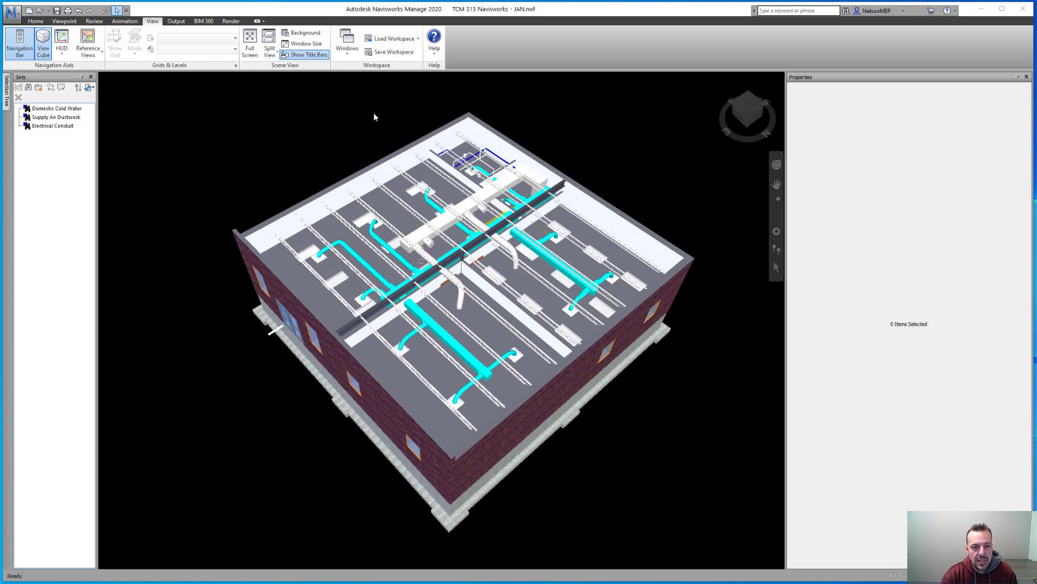
Display the Clash Detective window and close the Sets and Properties windows
left_click(347, 55)
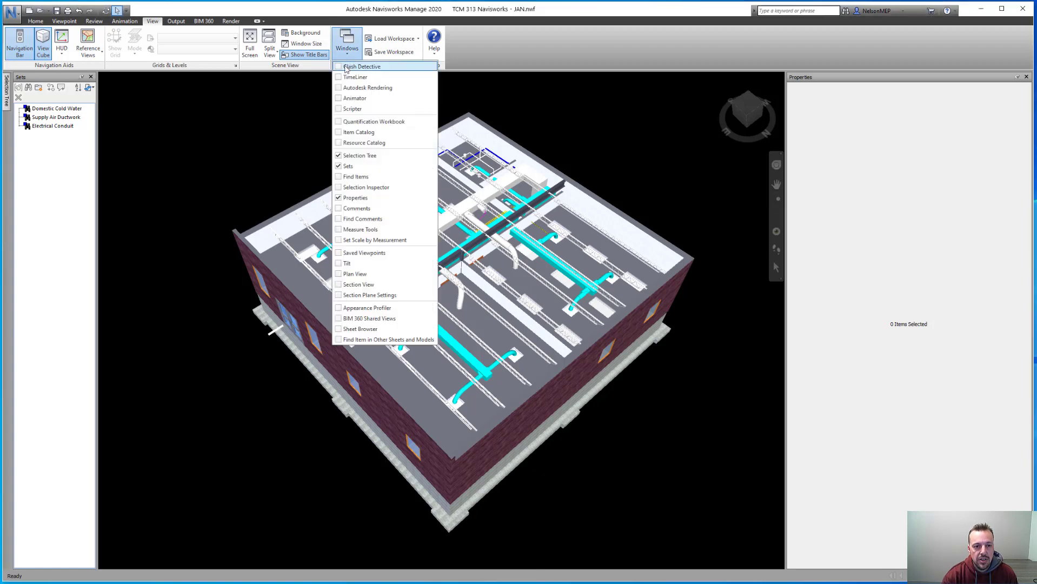
left_click(339, 68)
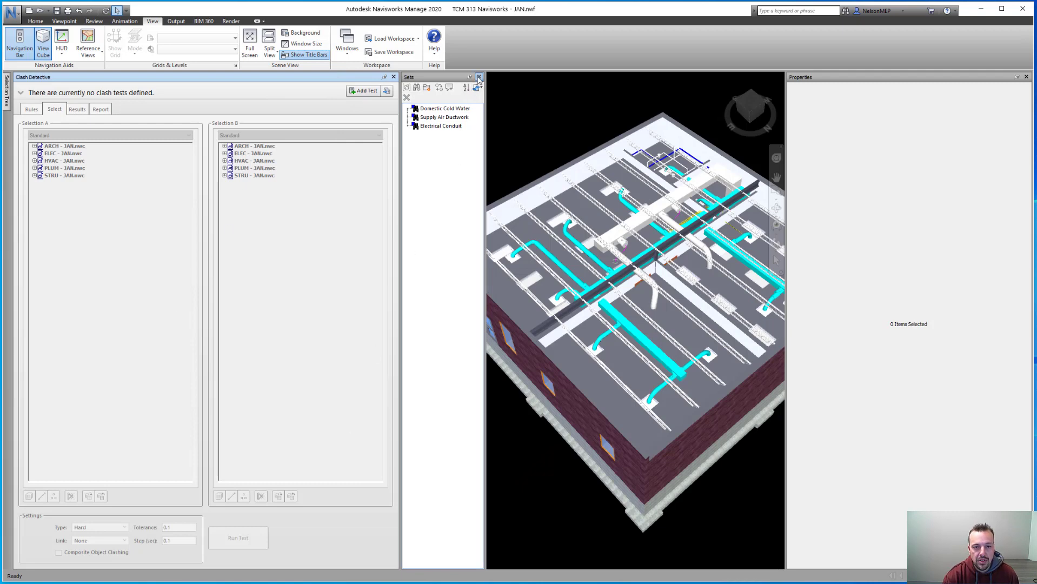
left_click(479, 77)
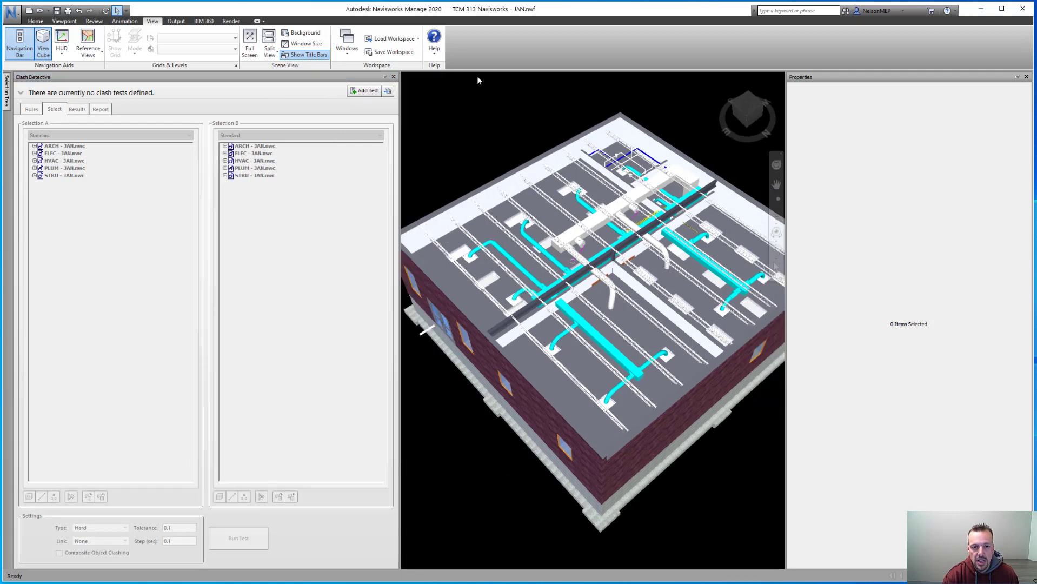
left_click(1025, 77)
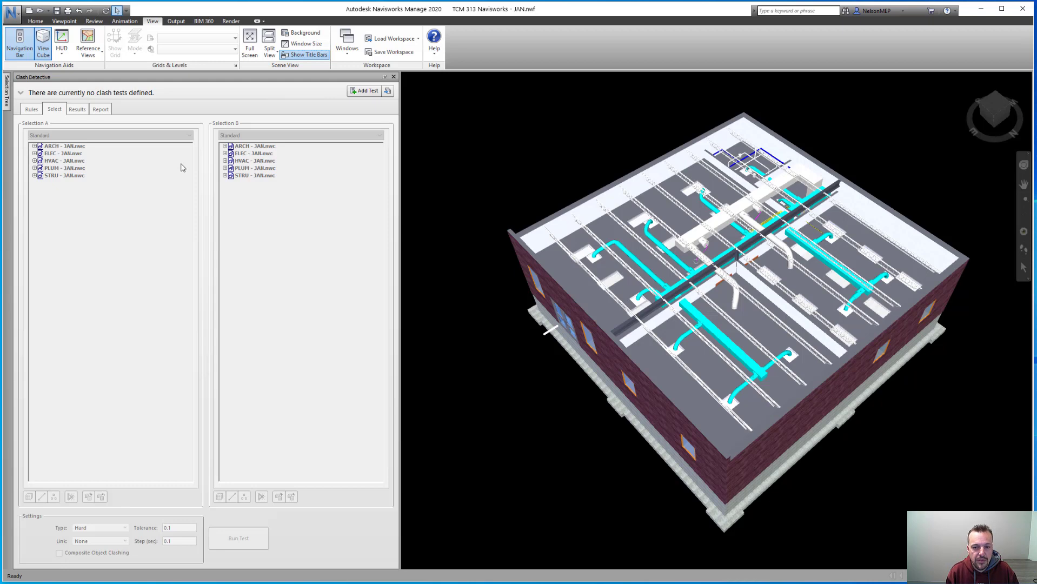
Add a clash test named "HVAC vs PLUM"
left_click(357, 91)
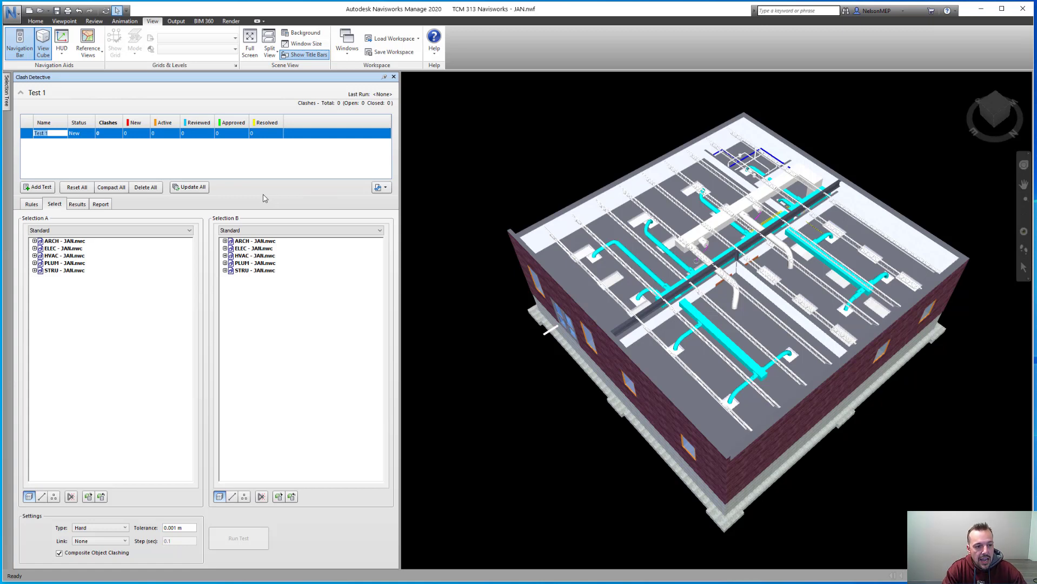
type("HVAC vs P")
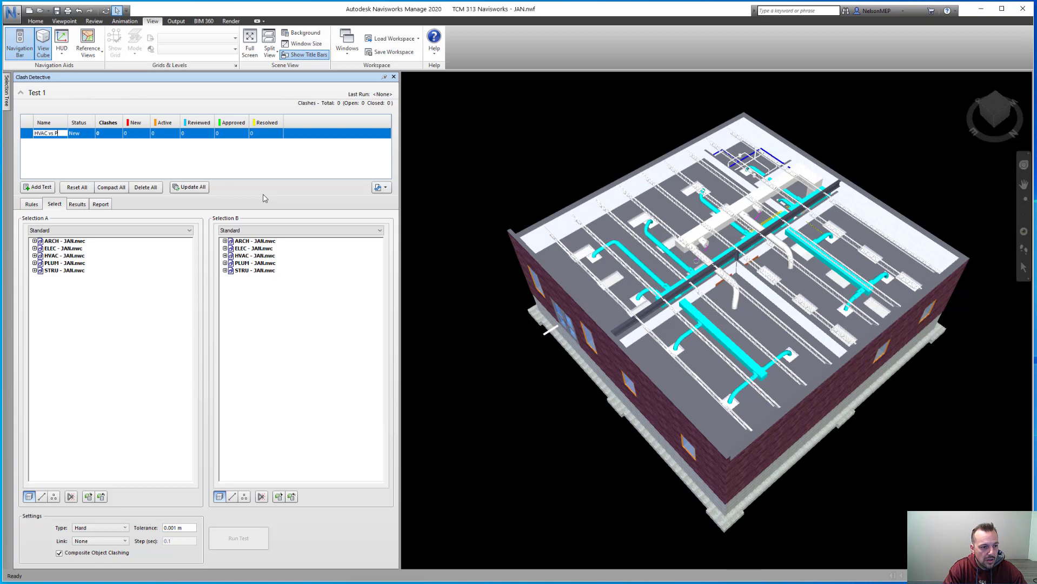
type("LUM")
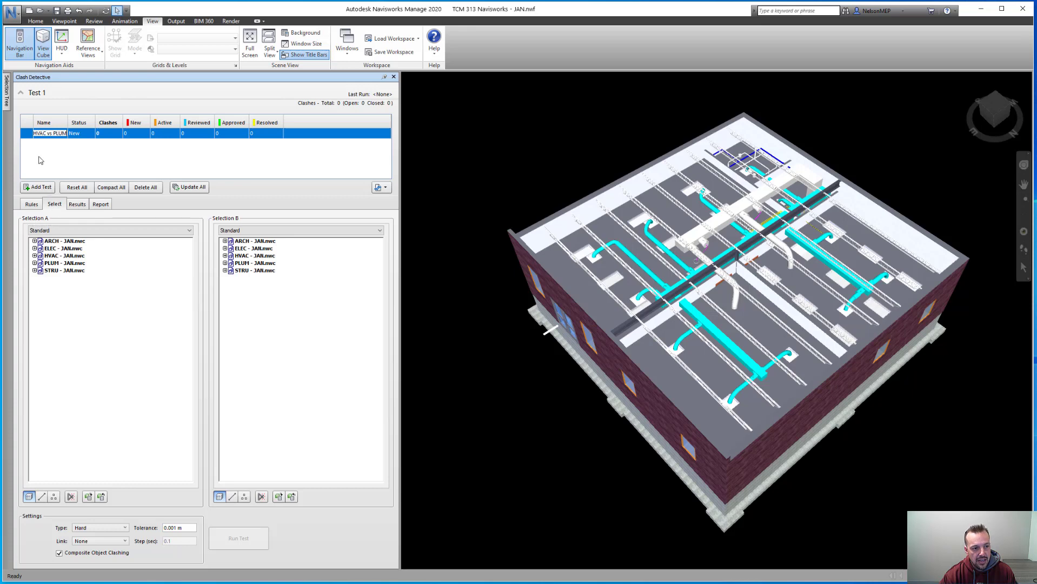
left_click_drag(44, 133, 33, 135)
left_click_drag(56, 134, 65, 135)
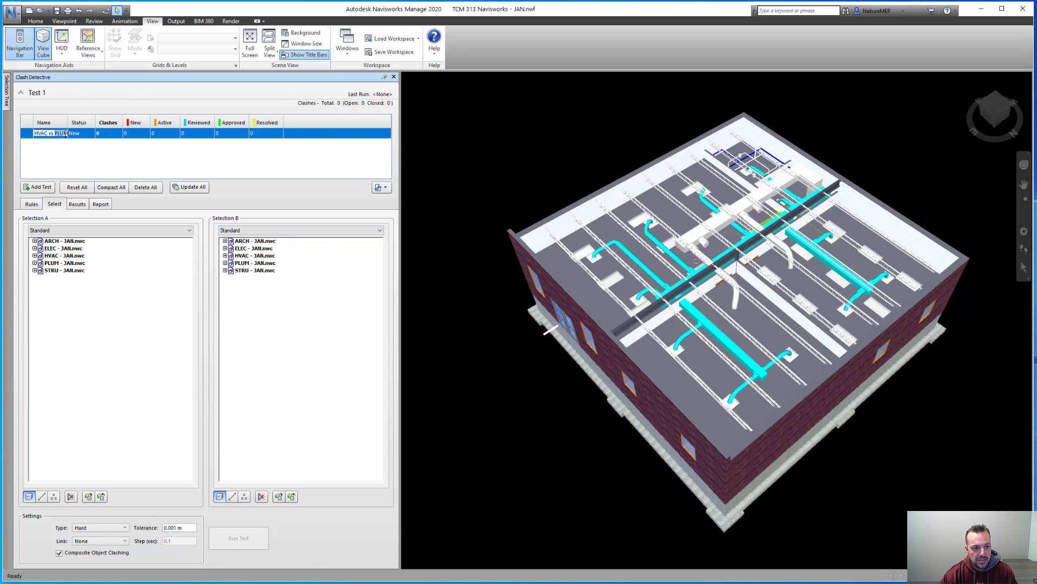
left_click(141, 380)
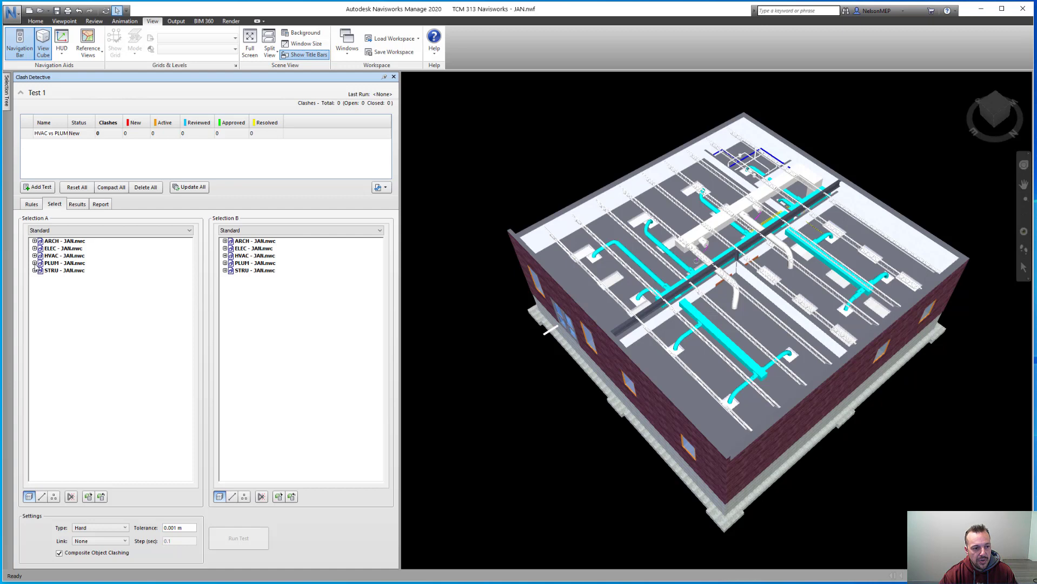
Look through the HVAC model's Level 1 categories and choose the whole HVAC - JAN.nwc file as Selection A
left_click(35, 262)
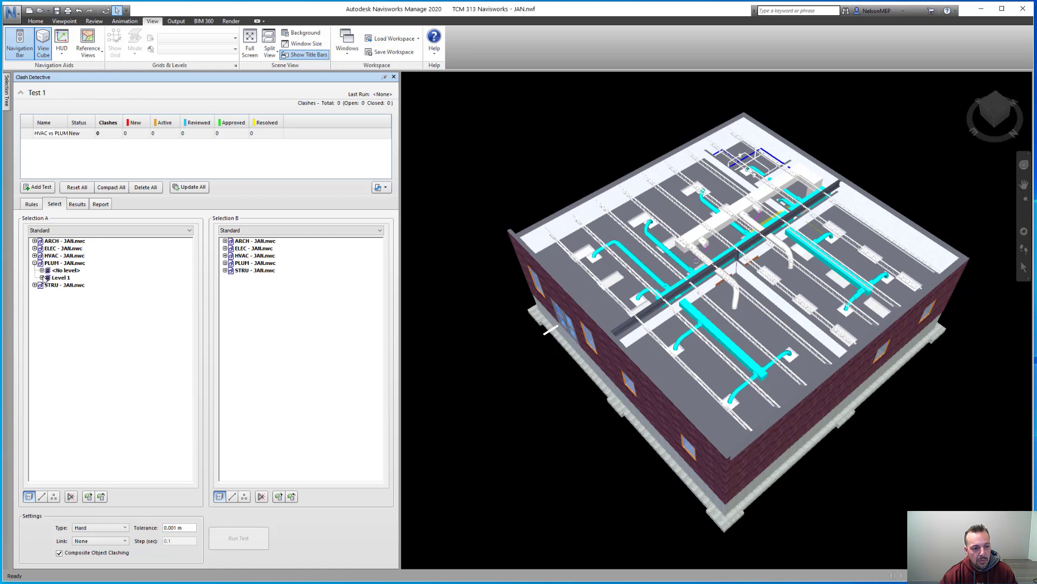
left_click(34, 262)
left_click(35, 256)
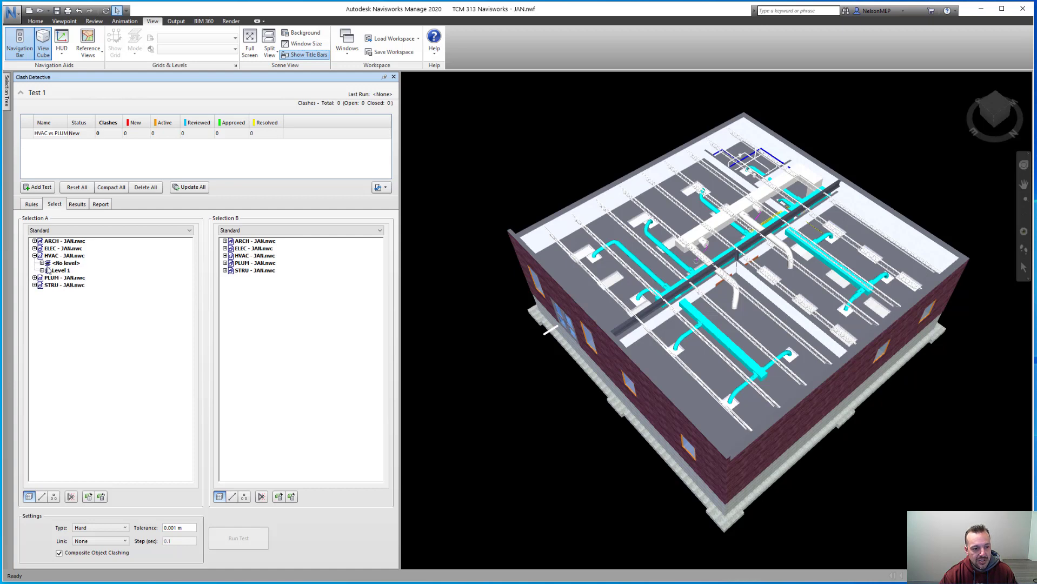
left_click(42, 270)
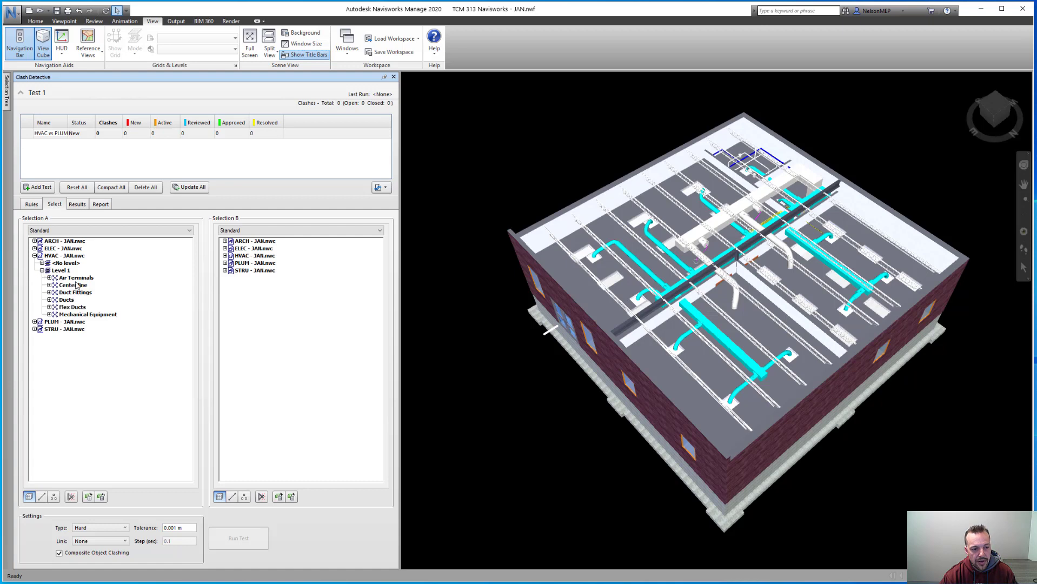
left_click(76, 307)
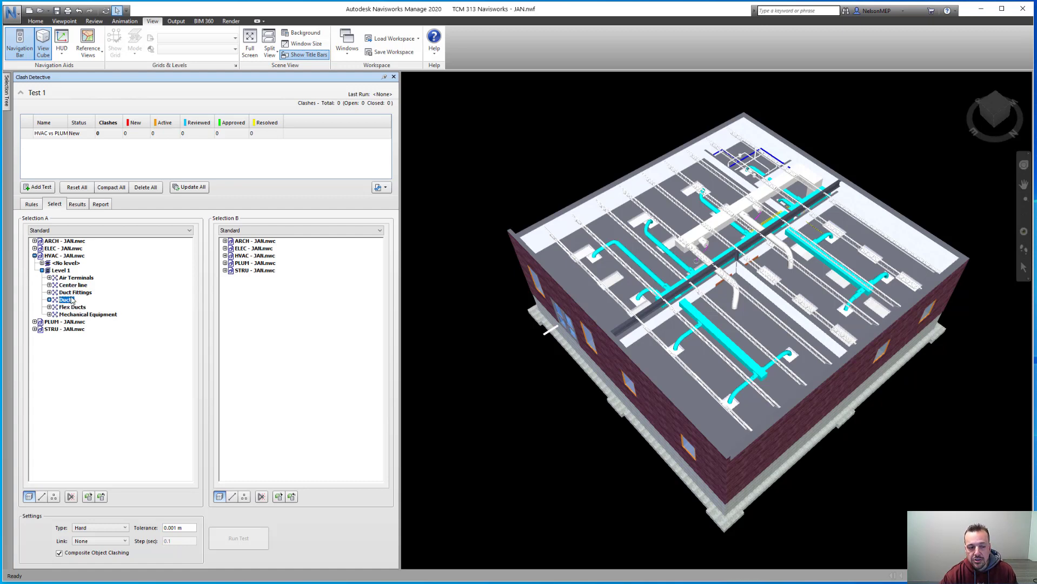
left_click(74, 293)
left_click(73, 285)
left_click(73, 278)
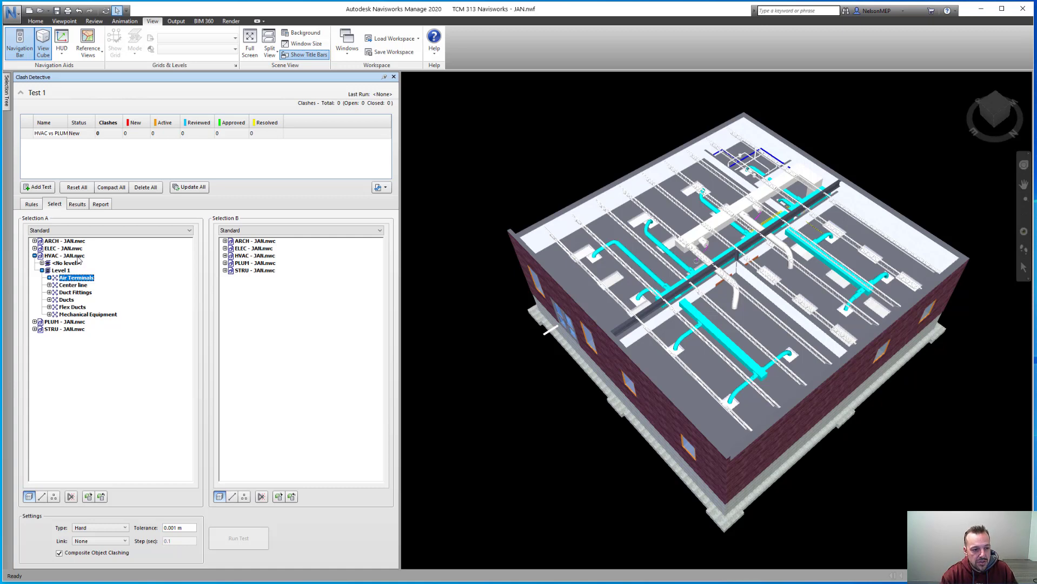
left_click(60, 257)
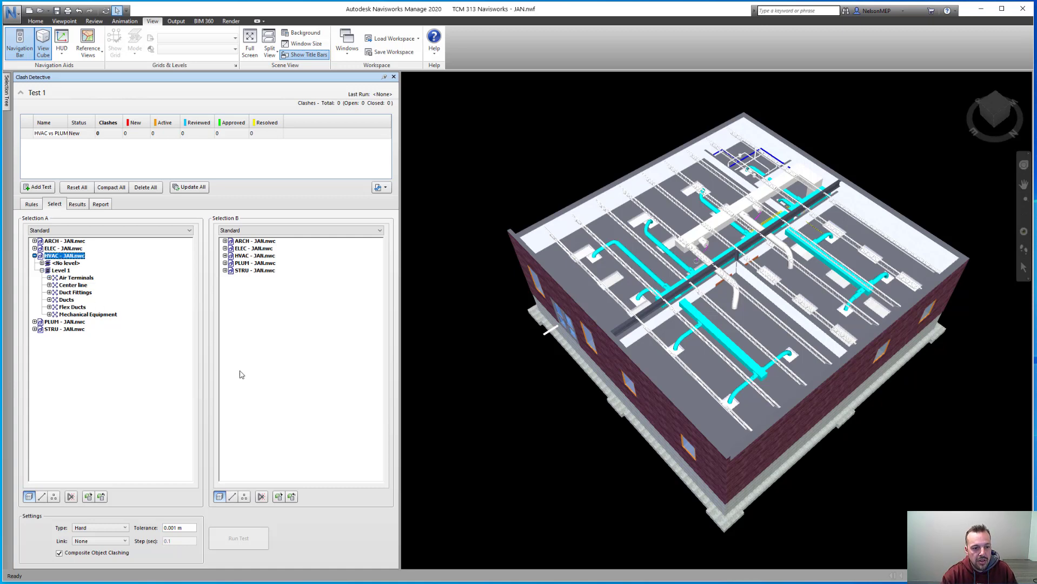
Look through the plumbing model's Level 1 categories and choose the whole PLUM - JAN.nwc file as Selection B
left_click(225, 263)
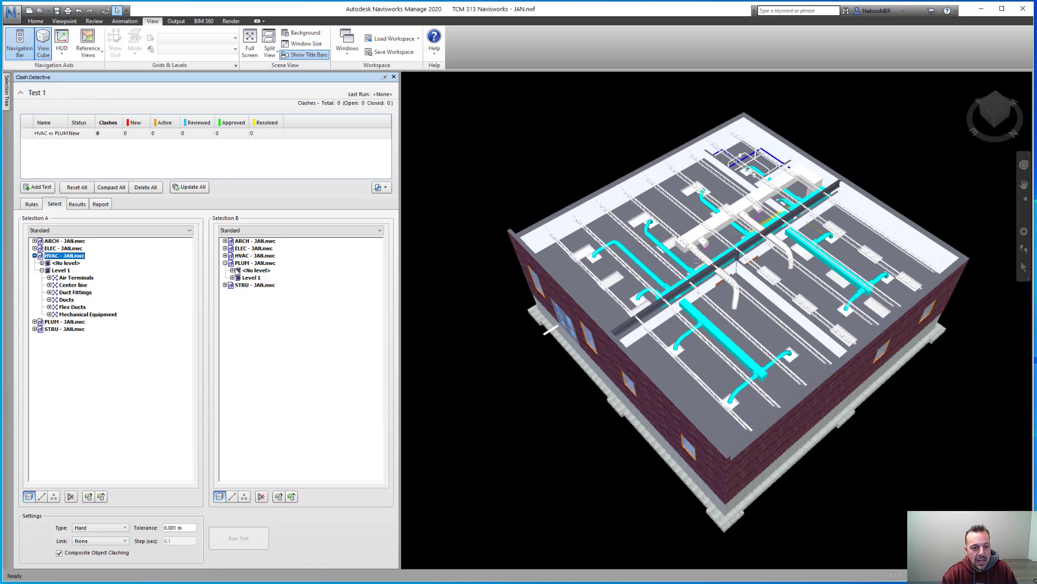
left_click(233, 278)
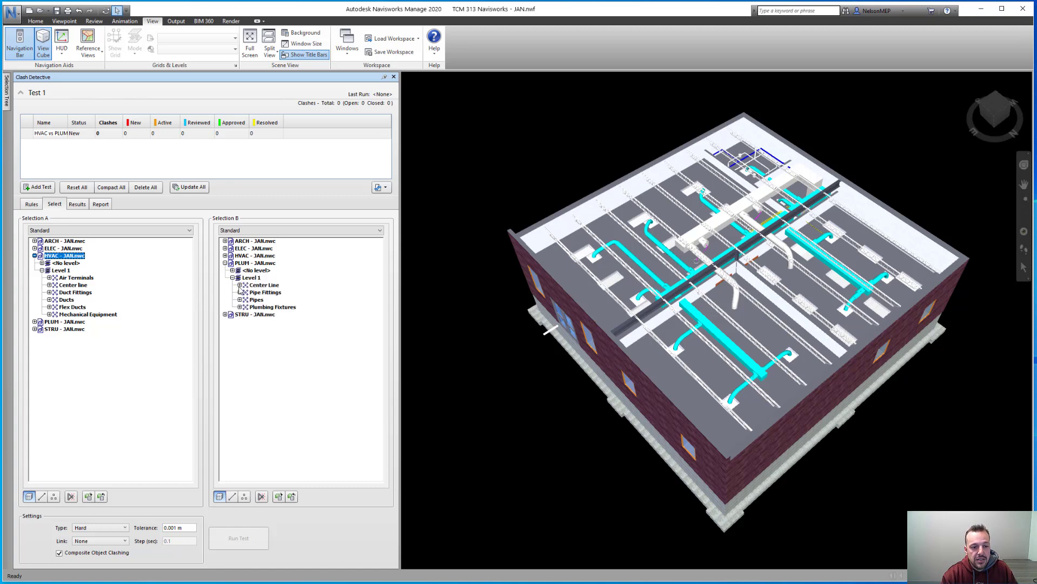
left_click(239, 285)
left_click(239, 241)
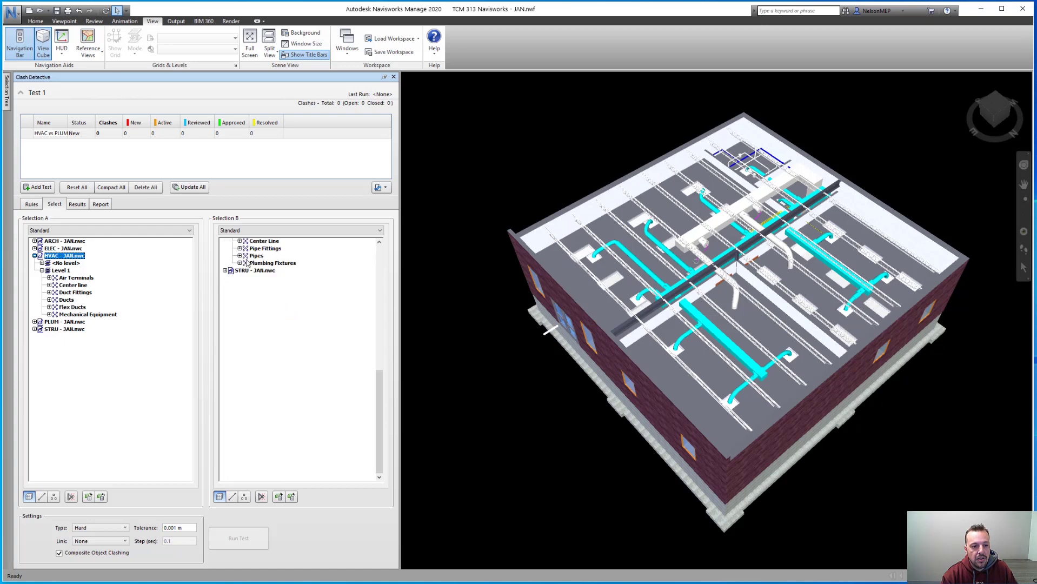
scroll(289, 274, "up", 2)
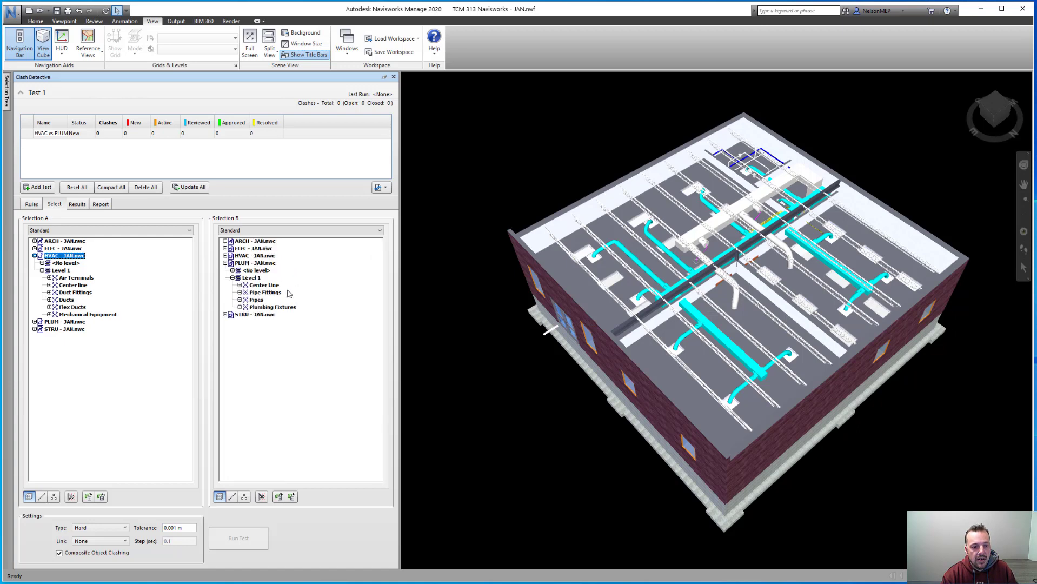
left_click(263, 307)
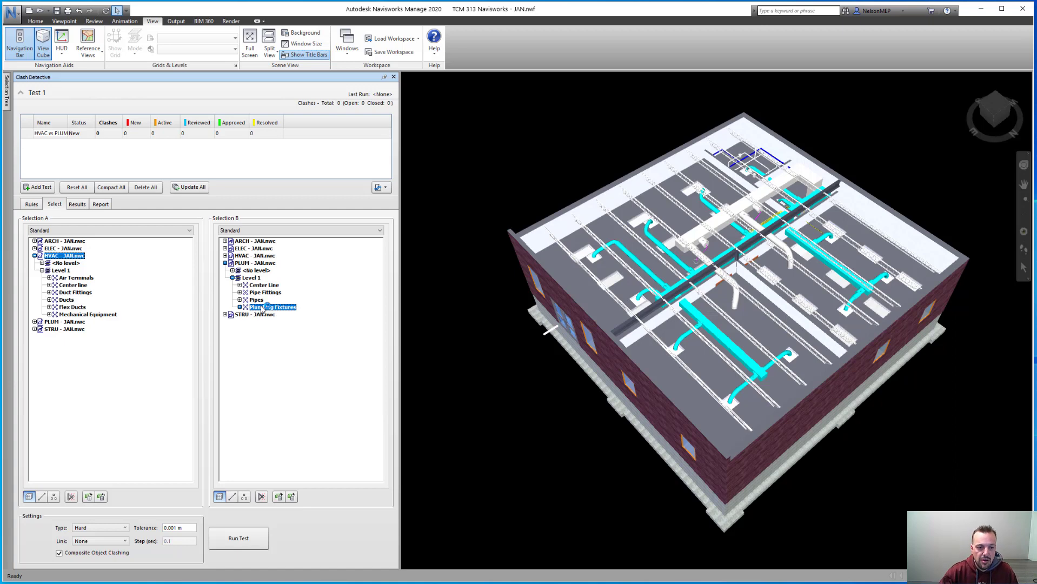
left_click(246, 264)
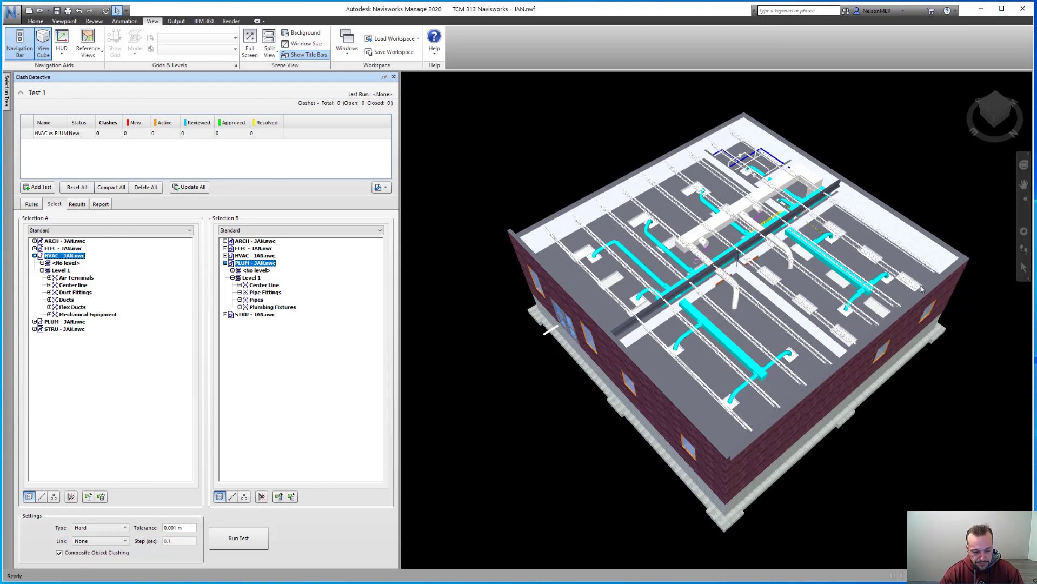
Run the HVAC vs PLUM clash test and expand the display settings beside its results
mouse_move(868, 290)
middle_mouse_down("shift")
mouse_move(916, 254)
mouse_move(916, 263)
mouse_move(876, 270)
middle_mouse_up("shift")
scroll(792, 275, "up", 10)
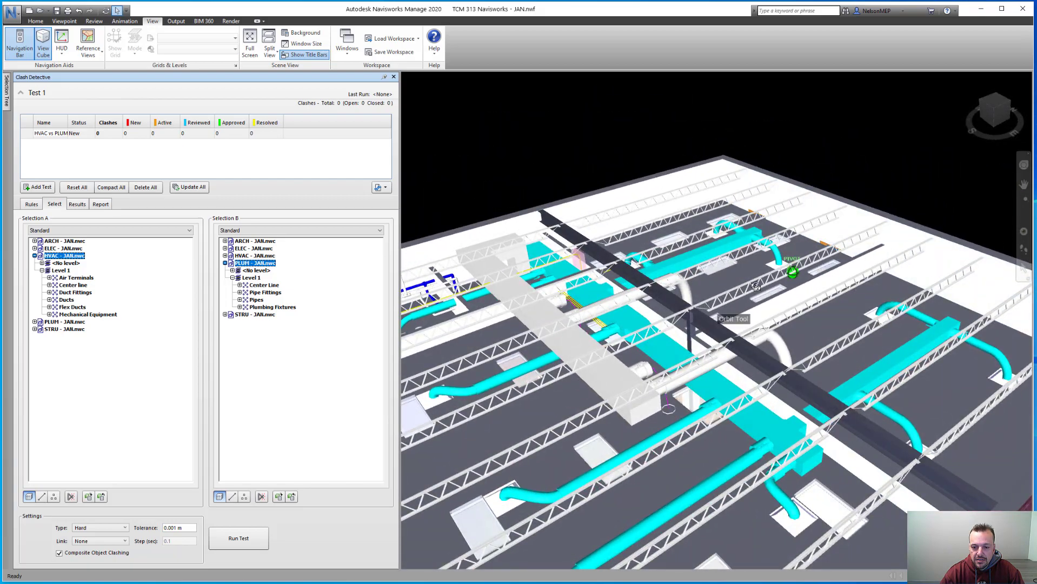
mouse_move(814, 261)
middle_mouse_down("shift")
mouse_move(801, 254)
mouse_move(717, 284)
mouse_move(756, 276)
middle_mouse_up("shift")
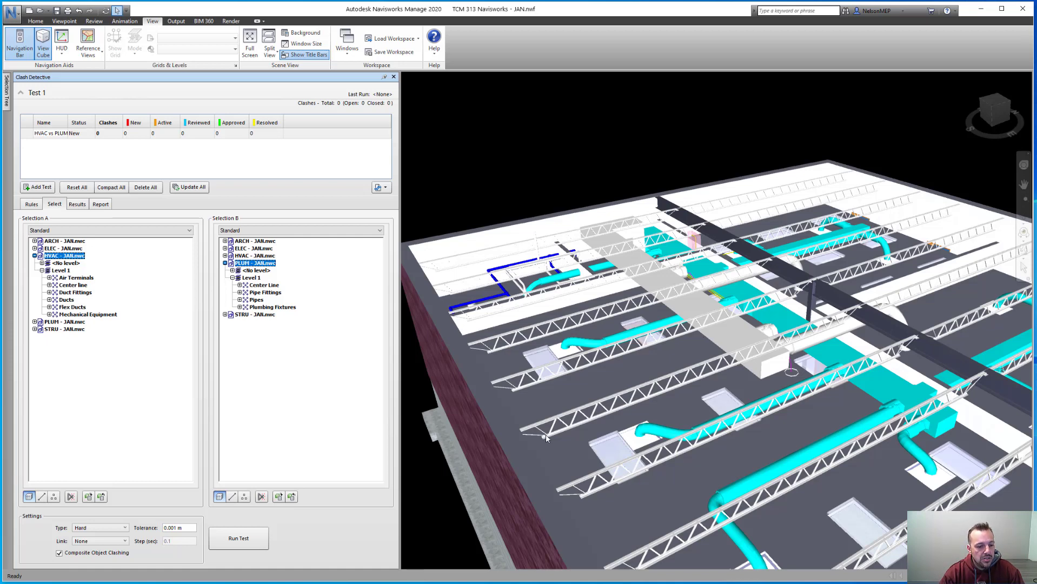
left_click(238, 540)
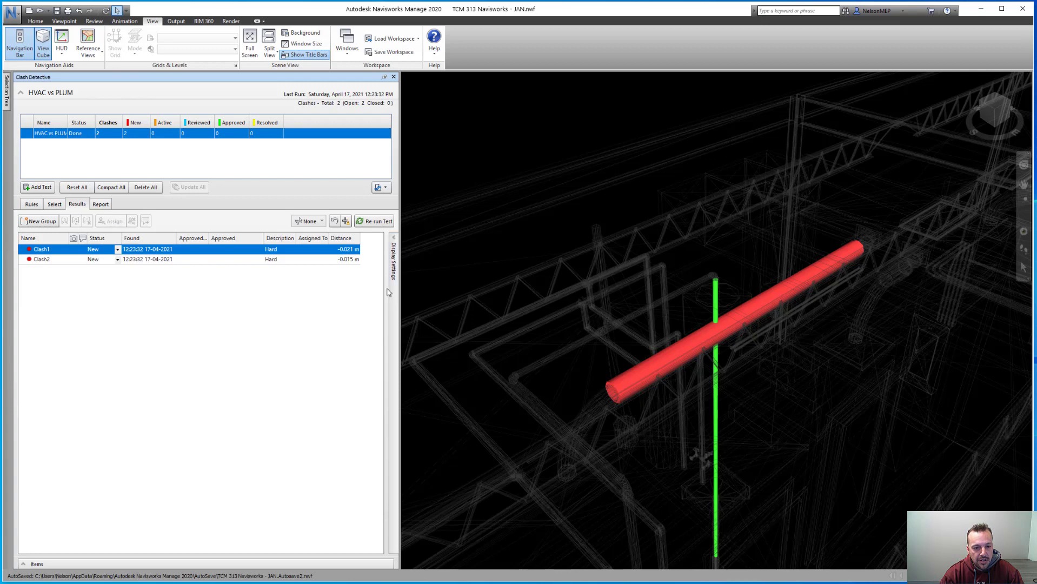
left_click(394, 244)
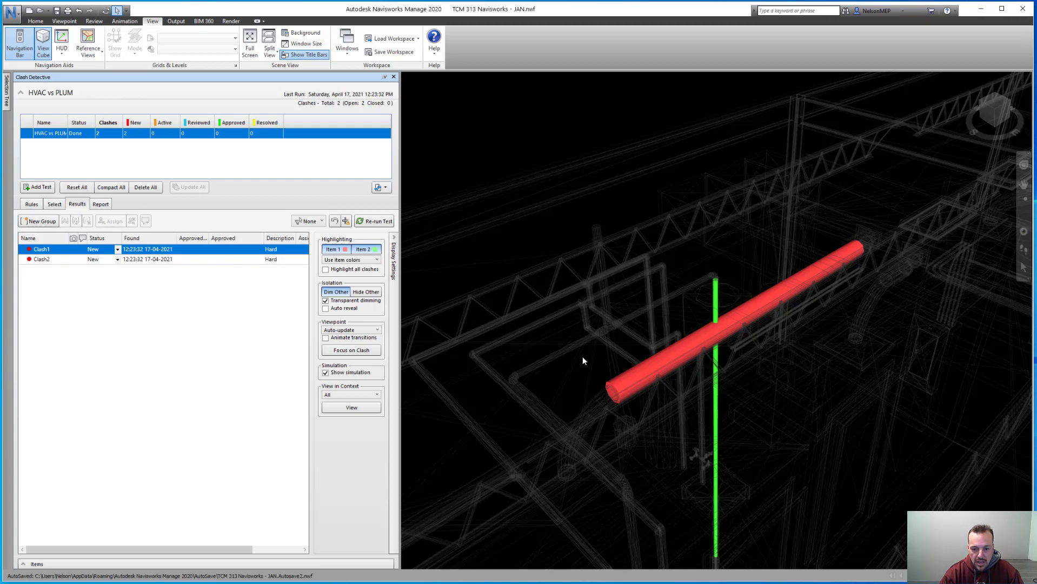
Examine Clash1 from several angles and distances to see where the duct and the vertical pipe intersect
mouse_move(585, 287)
middle_mouse_down("shift")
mouse_move(632, 335)
mouse_move(682, 305)
mouse_move(689, 278)
mouse_move(607, 317)
mouse_move(590, 347)
mouse_move(700, 440)
mouse_move(641, 193)
middle_mouse_up("shift")
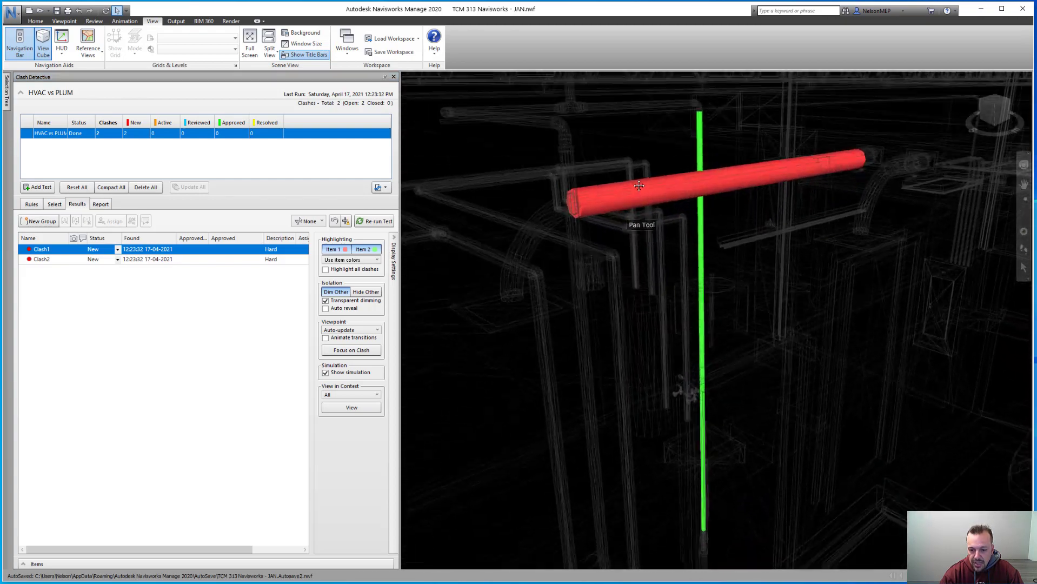
scroll(717, 380, "up", 1)
scroll(717, 381, "down", 1)
middle_click_drag(717, 405, 683, 162)
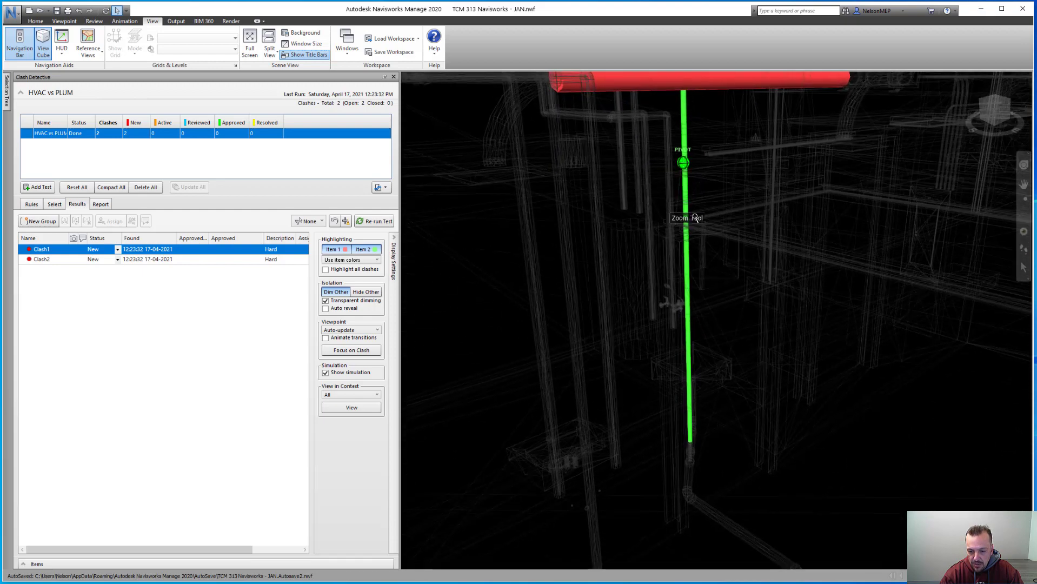
middle_click_drag(718, 405, 658, 255)
scroll(727, 379, "down", 5)
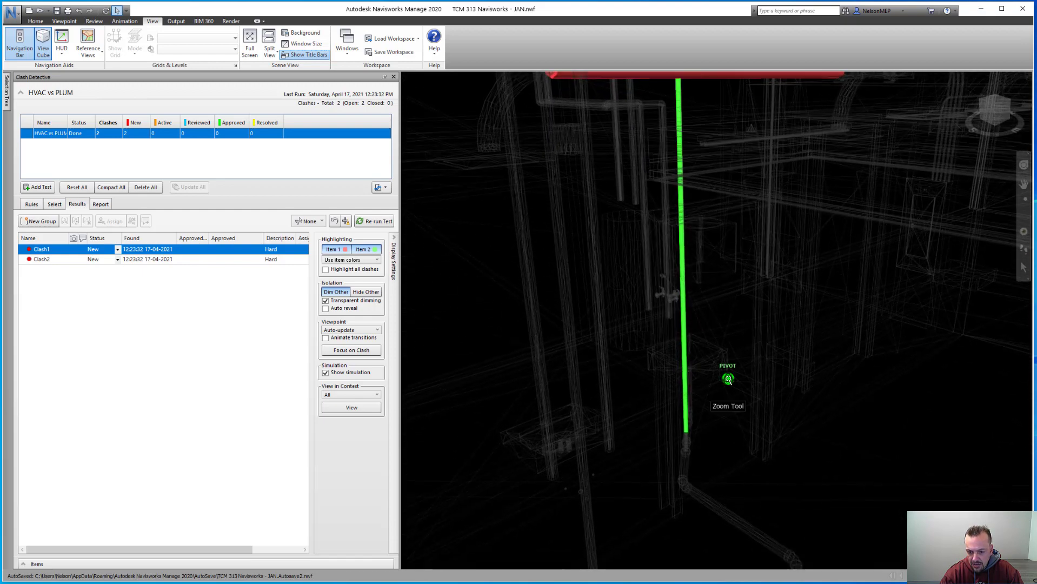
scroll(726, 378, "down", 2)
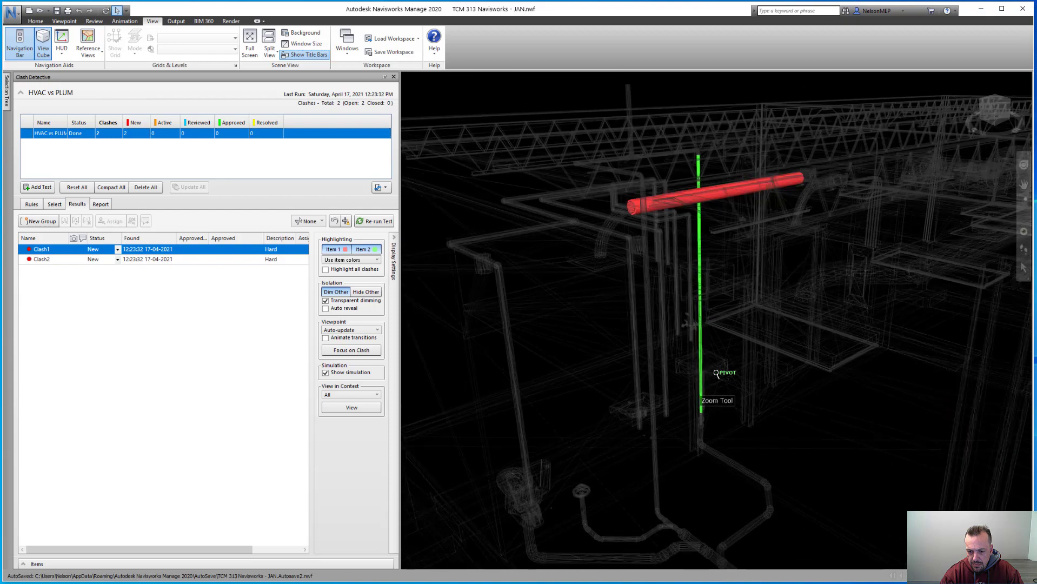
scroll(714, 370, "up", 2)
middle_click_drag(710, 366, 718, 488)
scroll(719, 464, "up", 1)
middle_click_drag(715, 248, 738, 243, "shift")
scroll(570, 202, "up", 2)
scroll(570, 203, "down", 8)
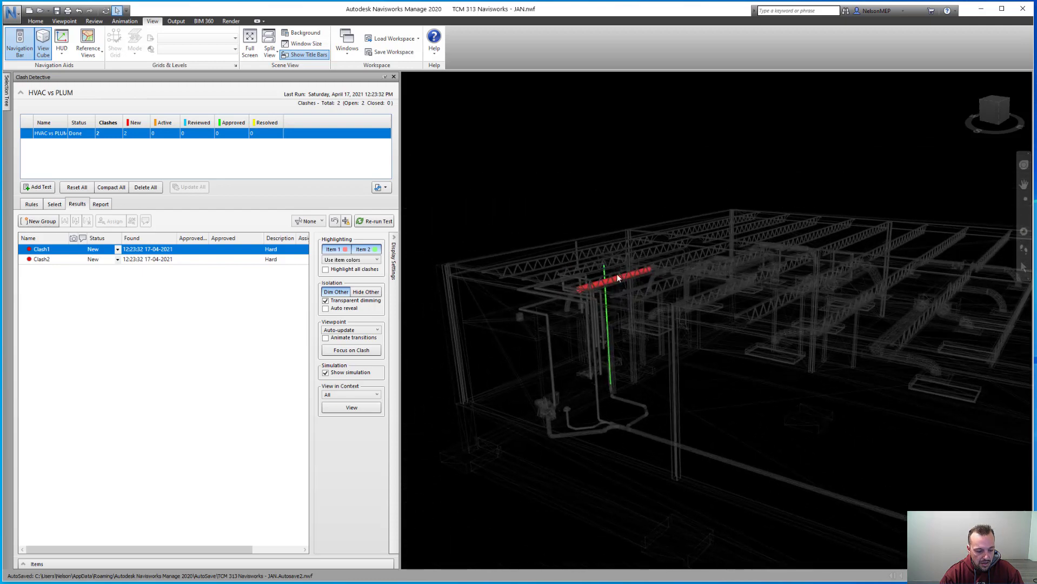
mouse_move(616, 273)
middle_mouse_down("shift")
mouse_move(798, 335)
mouse_move(752, 331)
mouse_move(845, 326)
mouse_move(637, 354)
mouse_move(735, 351)
mouse_move(590, 365)
mouse_move(793, 282)
middle_mouse_up("shift")
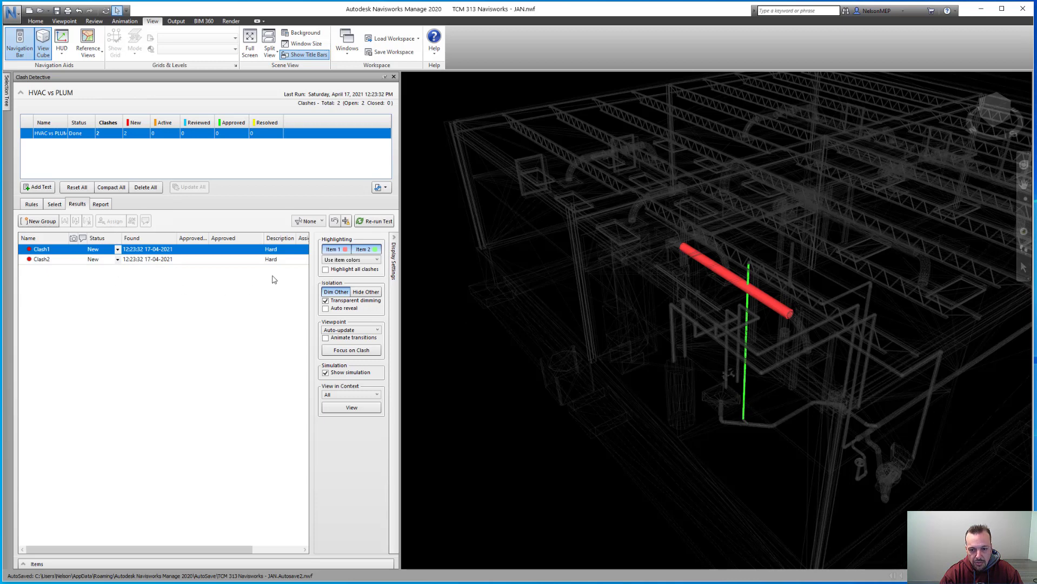
Turn off highlighting for both clashing items, then turn it back on for Item 2 only
left_click(333, 250)
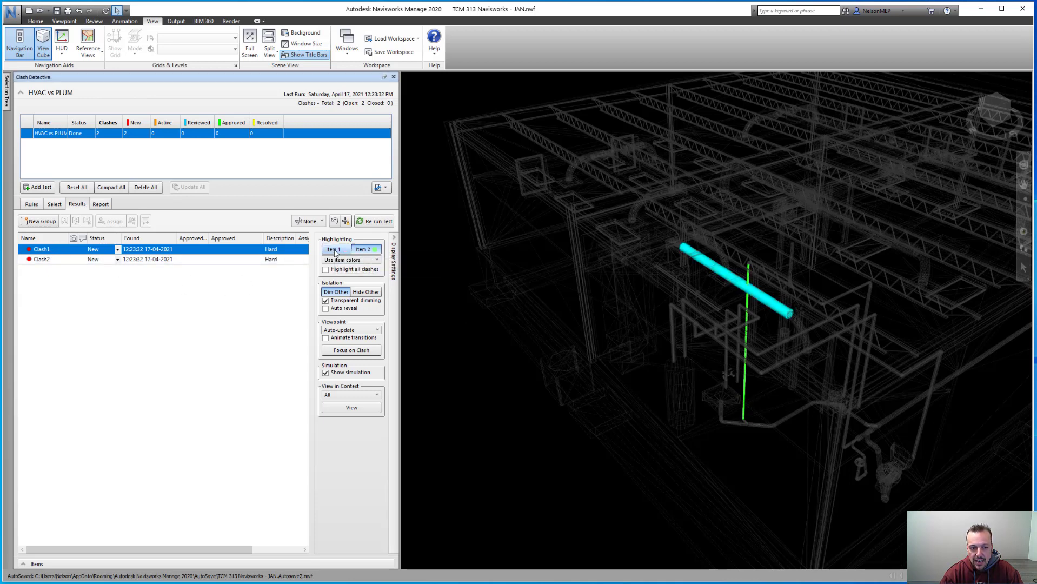
left_click(365, 250)
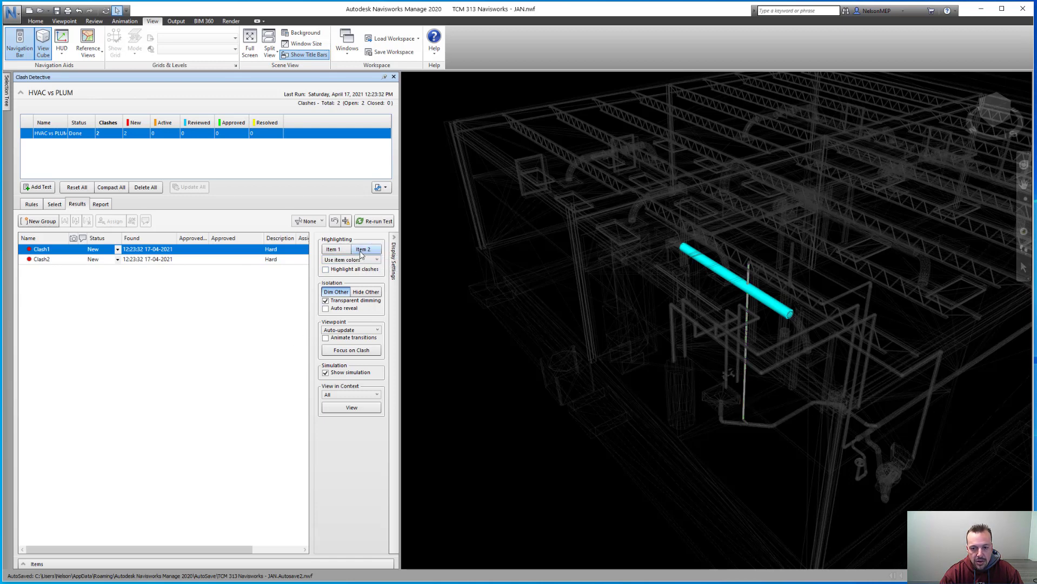
scroll(752, 268, "up", 3)
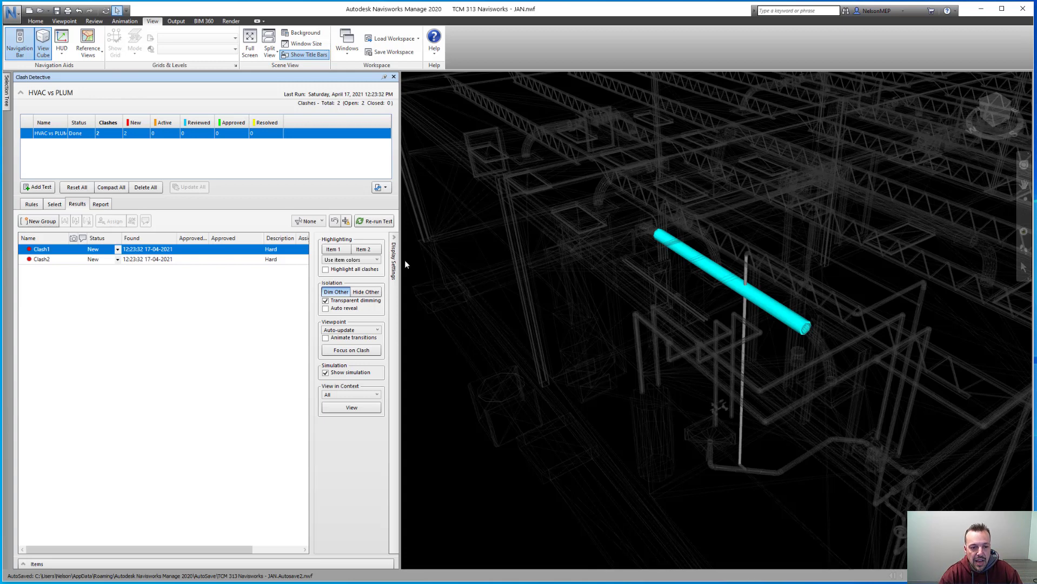
left_click(369, 250)
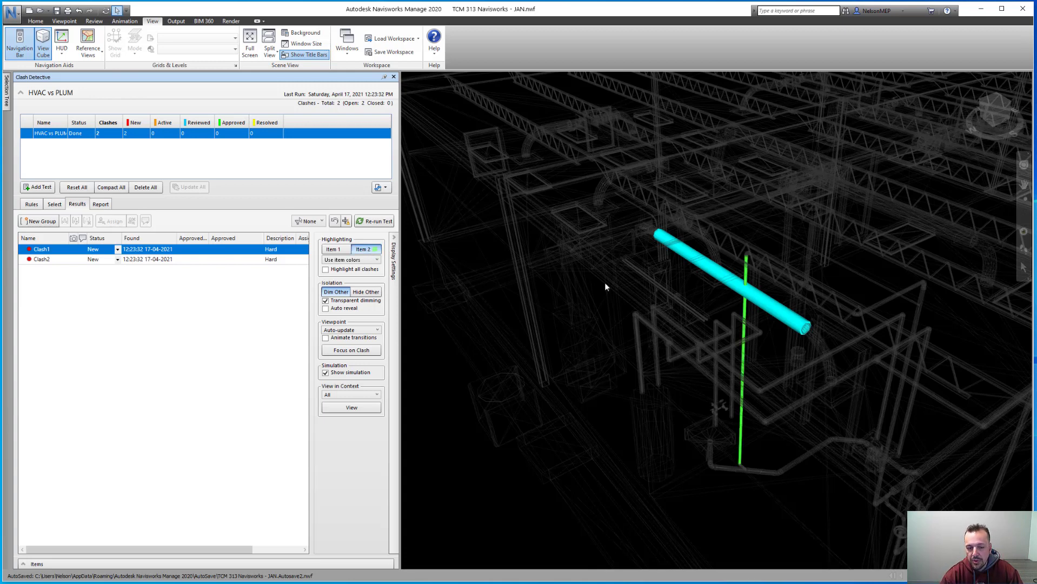
Turn off highlighting for Item 2 and compare the clash view with dimming of other elements on and off
left_click(361, 250)
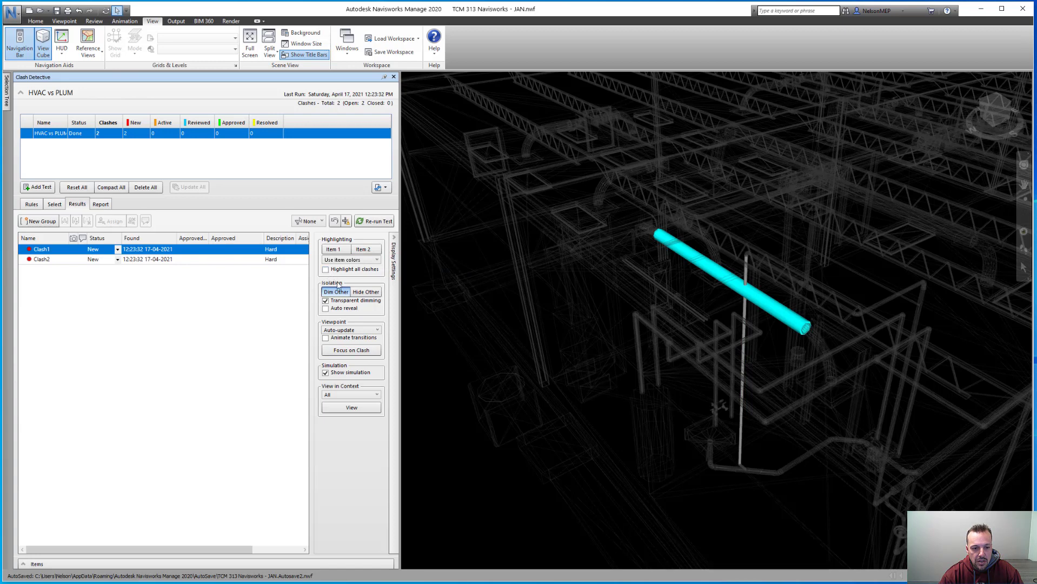
left_click(325, 270)
left_click(339, 293)
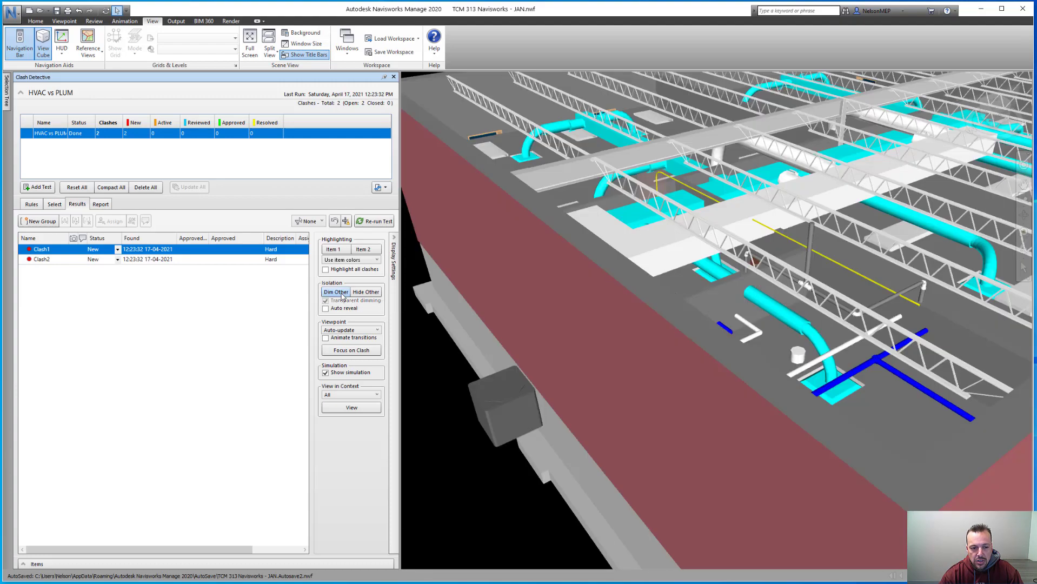
left_click(340, 292)
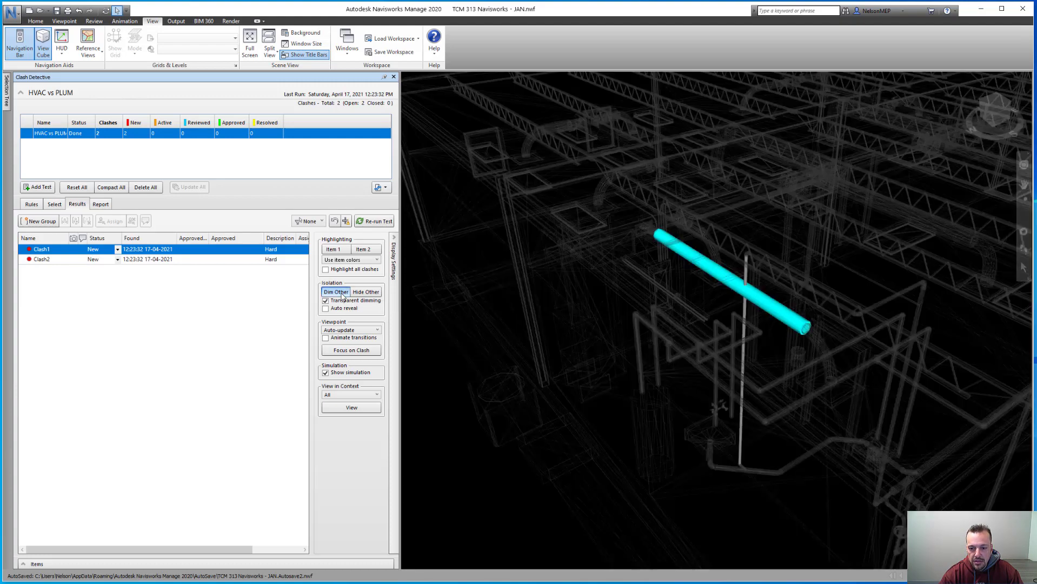
left_click(340, 292)
left_click(341, 292)
left_click(341, 292)
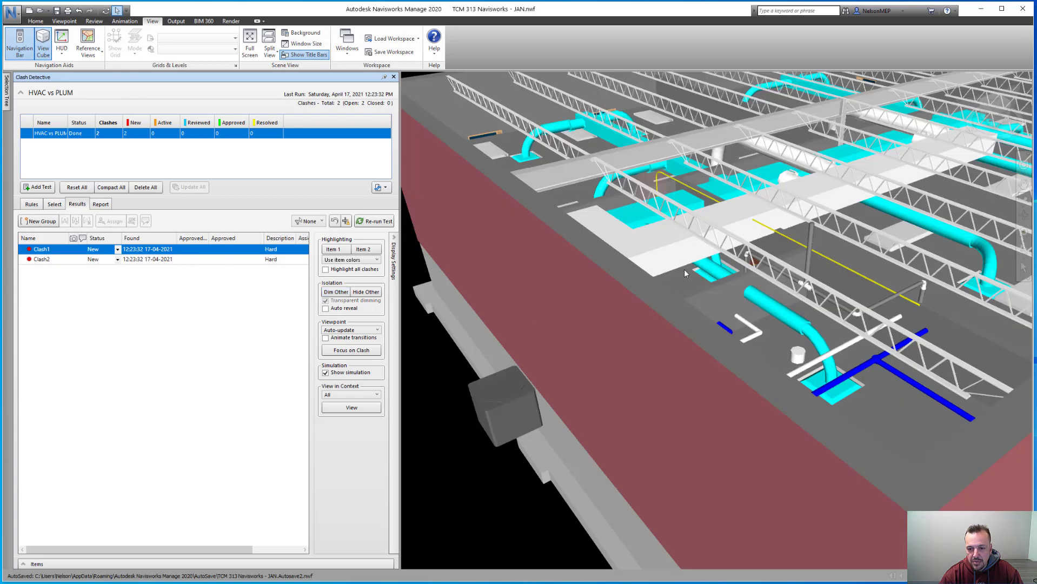
Highlight both Item 1 and Item 2, and compare Hide Other with Dim Other isolation, ending on Dim Other
left_click(336, 249)
left_click(372, 250)
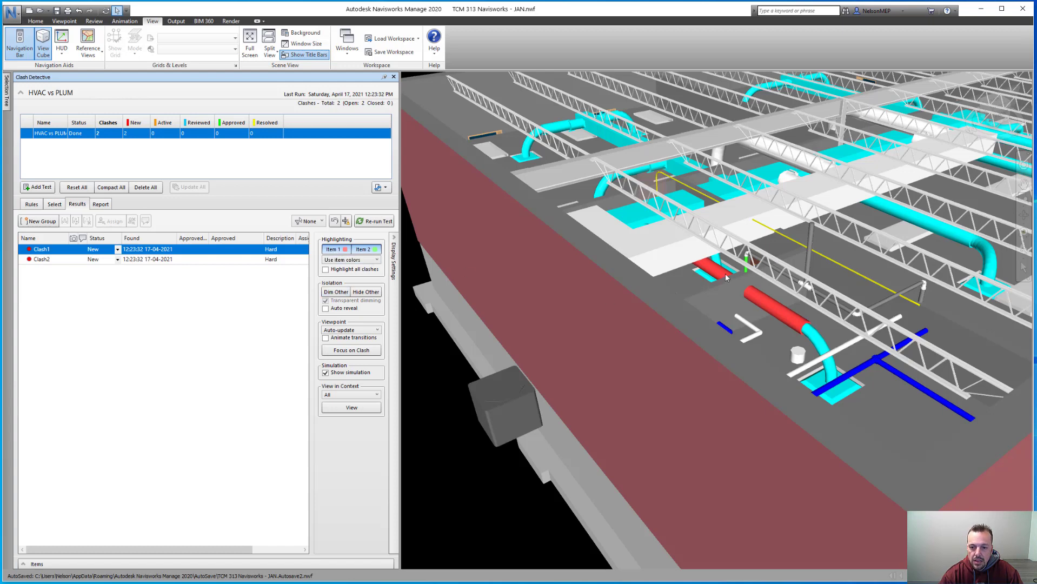
left_click(336, 292)
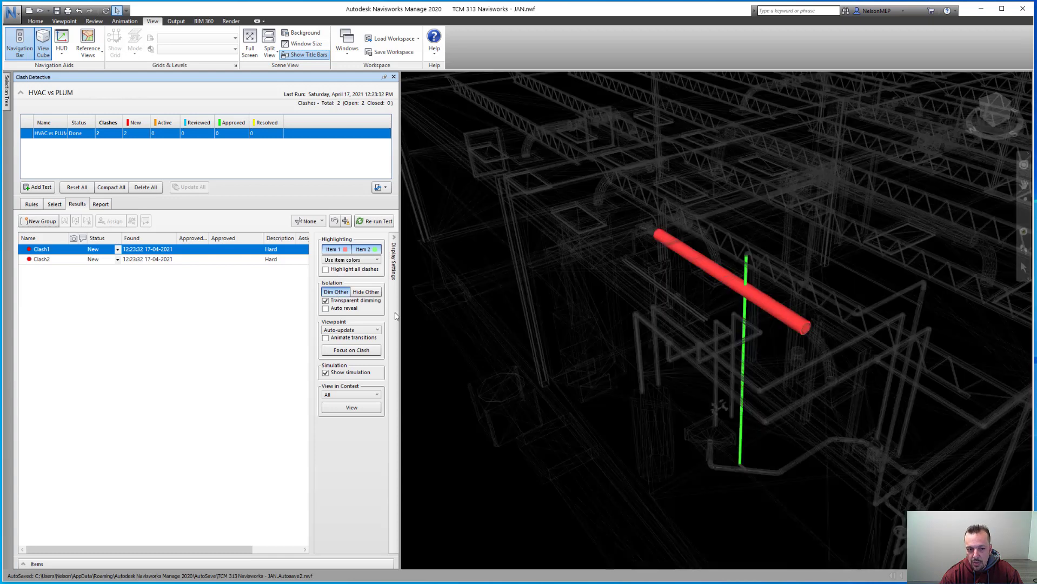
left_click(366, 292)
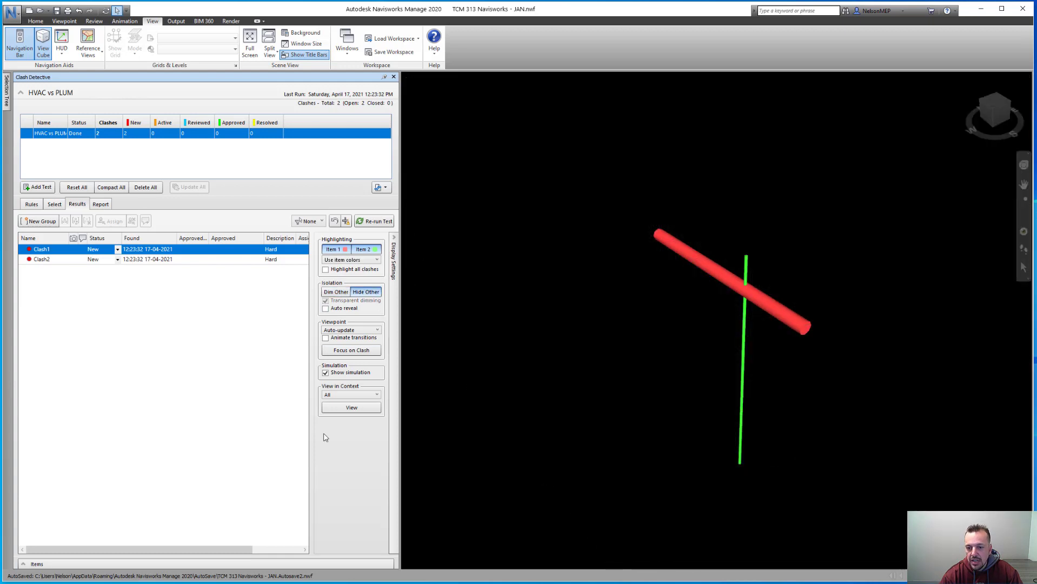
left_click(335, 291)
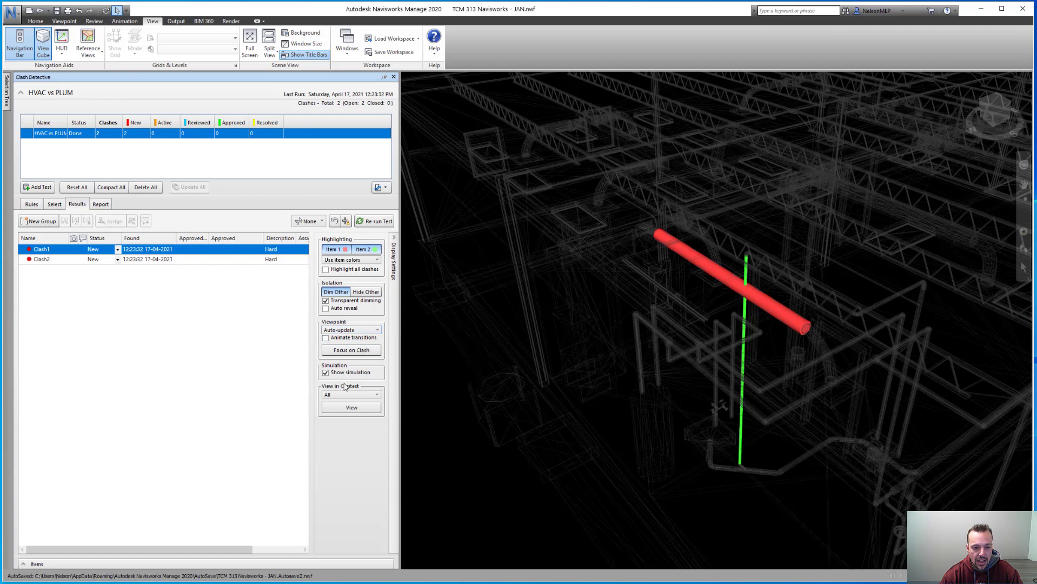
Examine Clash2 from several angles and distances, including from inside the duct, to see where the pipe passes through it
left_click(53, 260)
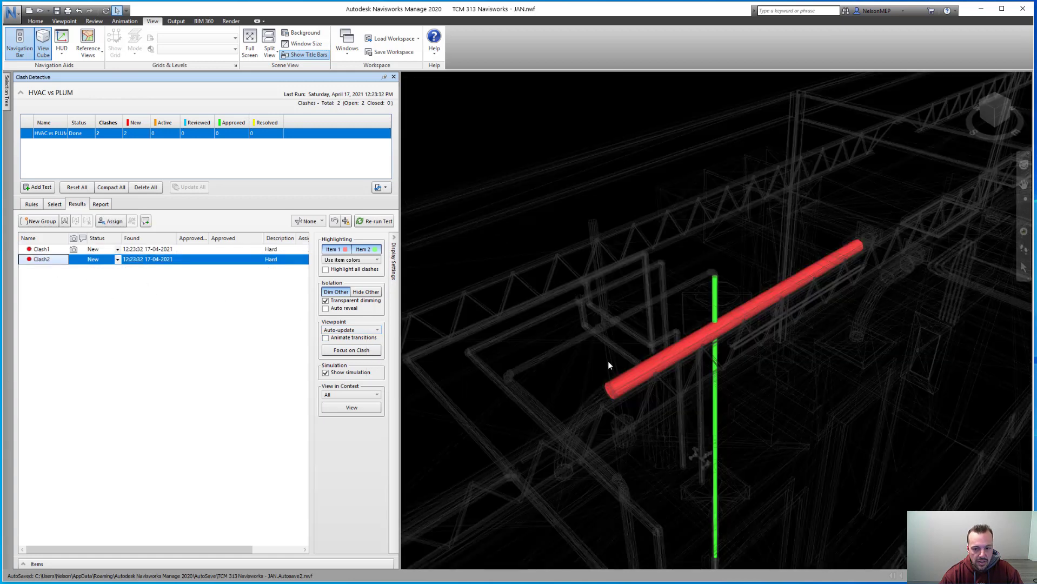
mouse_move(741, 313)
middle_mouse_down()
mouse_move(698, 257)
mouse_move(696, 305)
mouse_move(787, 278)
mouse_move(637, 307)
mouse_move(703, 312)
mouse_move(608, 341)
middle_mouse_up()
scroll(697, 258, "down", 2)
scroll(696, 305, "down", 1)
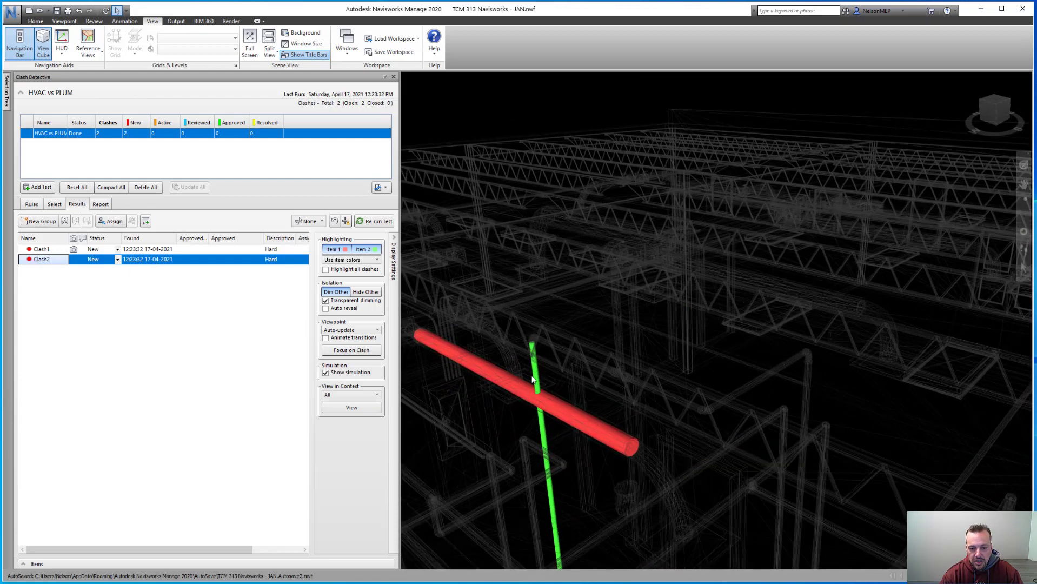
scroll(550, 403, "up", 5)
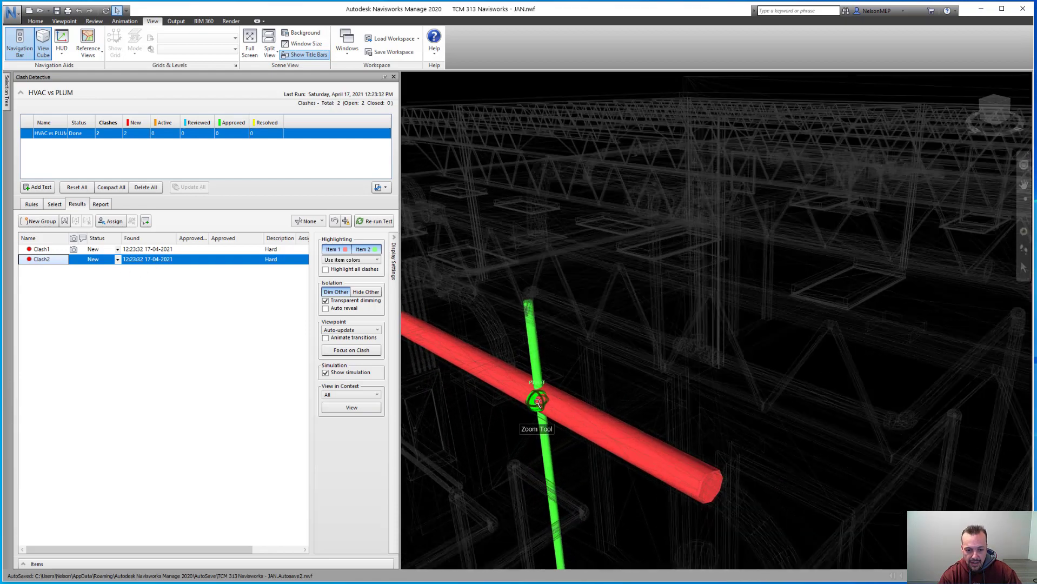
scroll(586, 366, "down", 5)
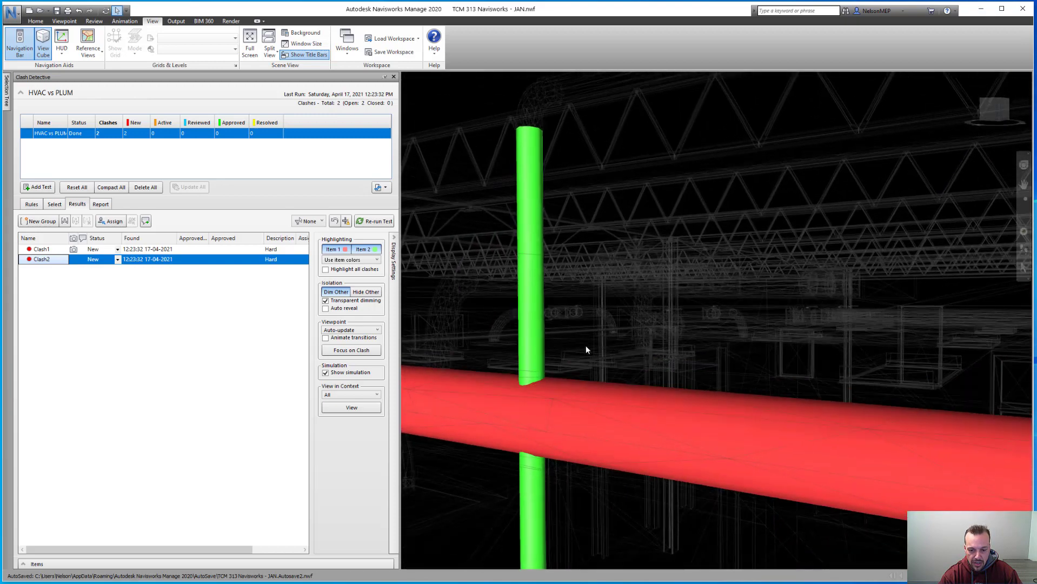
scroll(528, 386, "up", 2)
mouse_move(528, 386)
middle_mouse_down()
mouse_move(549, 368)
mouse_move(548, 379)
mouse_move(439, 358)
mouse_move(447, 362)
middle_mouse_up()
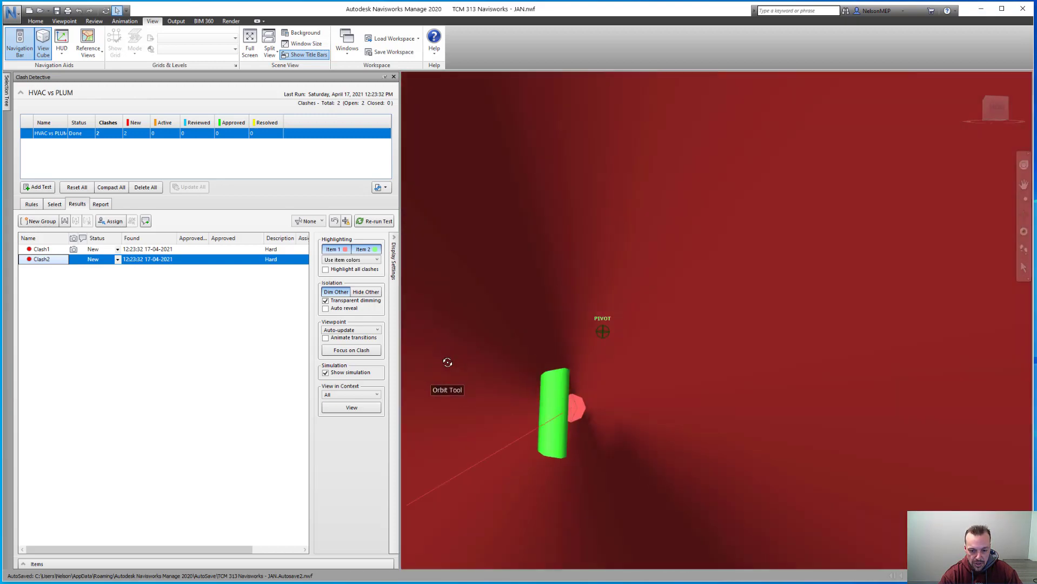
scroll(520, 388, "up", 4)
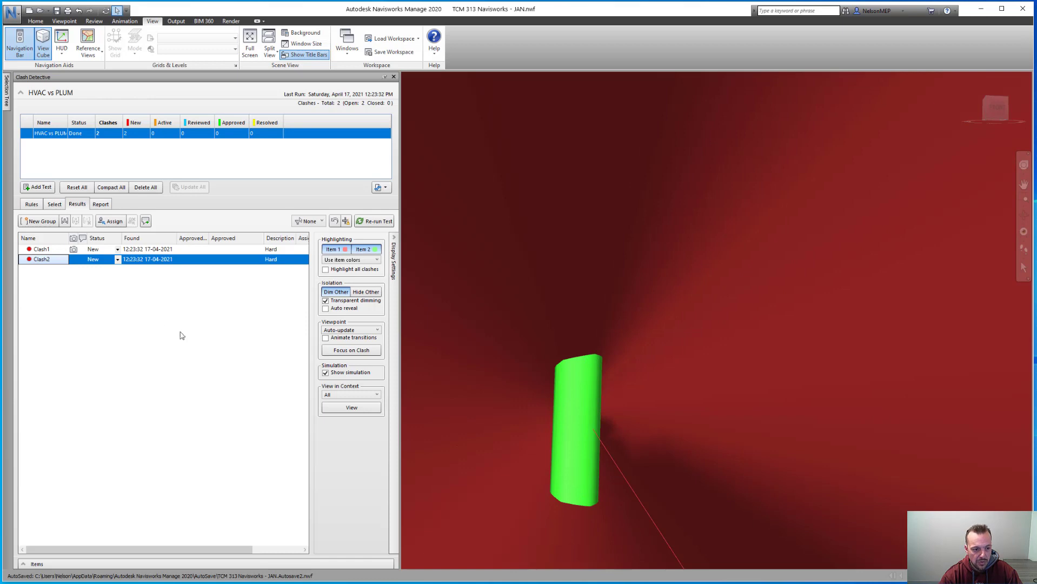
Return to Clash1 and create a new clash group with a name starting with "SA Duct - Ve"
left_click(46, 250)
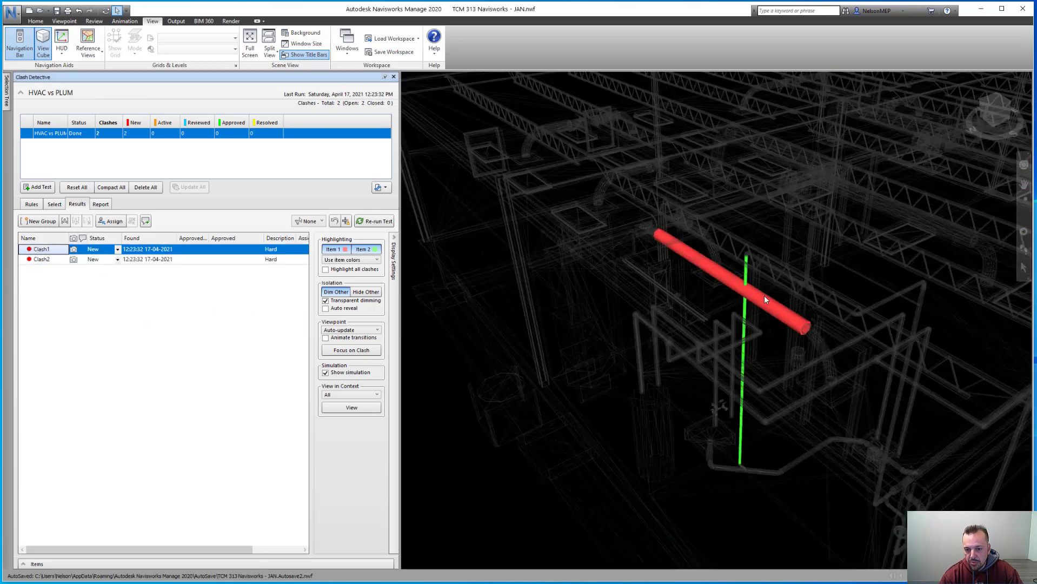
left_click(40, 222)
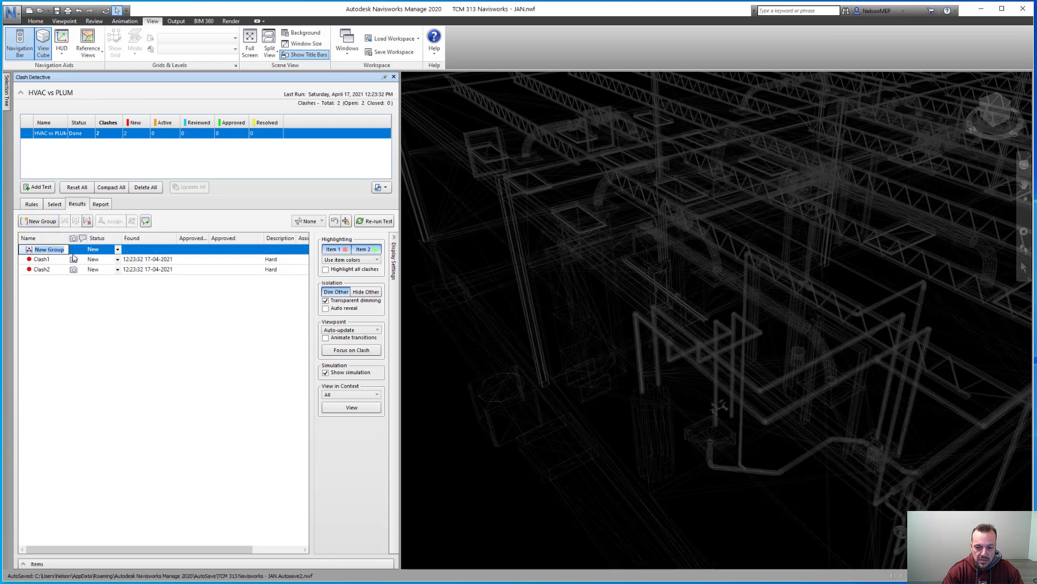
type("Du")
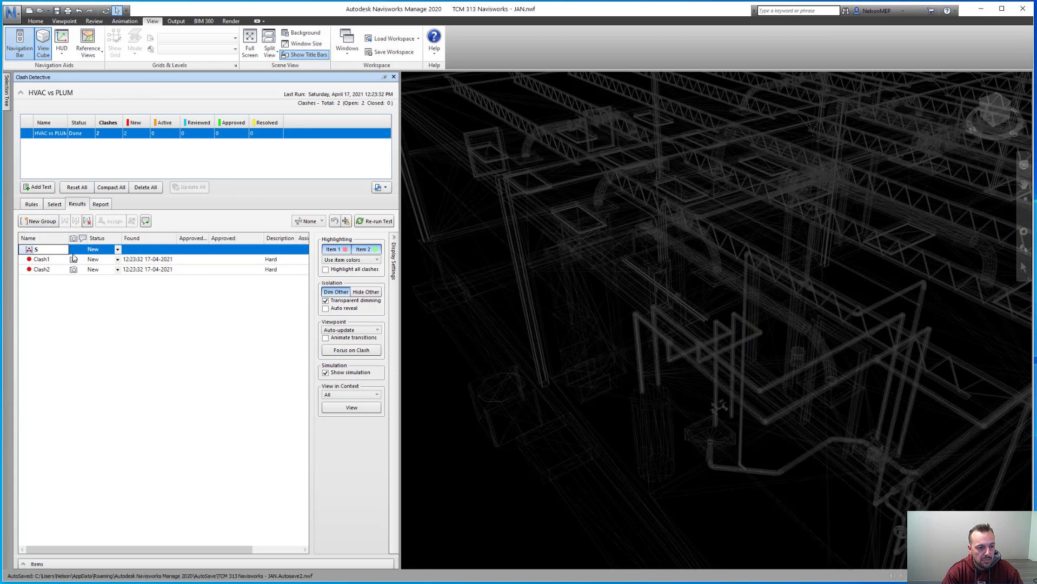
type("ct -...")
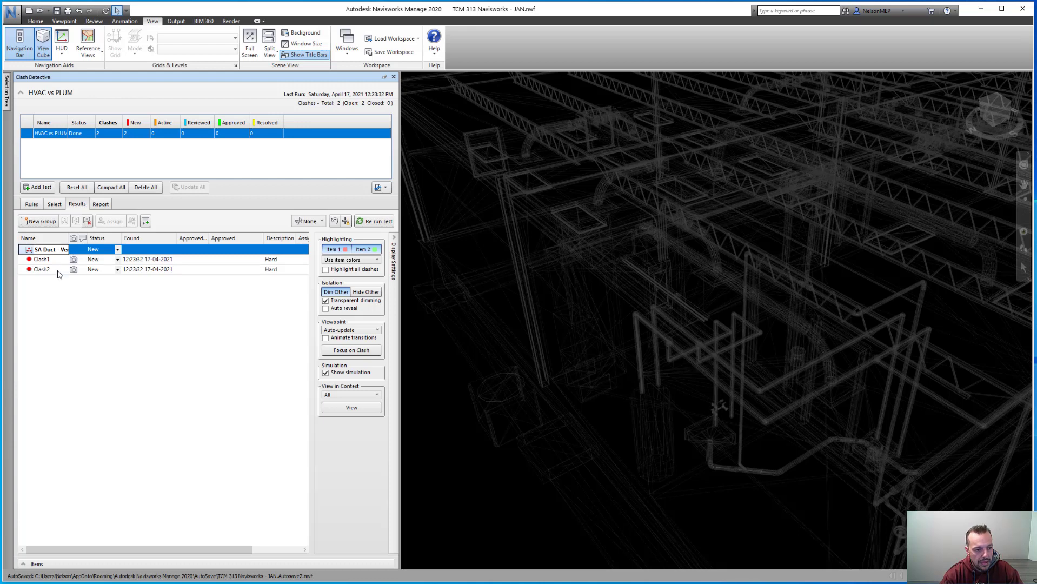
Move Clash1 and Clash2 together into the SA Duct group and expand the group to list them
left_click(47, 259)
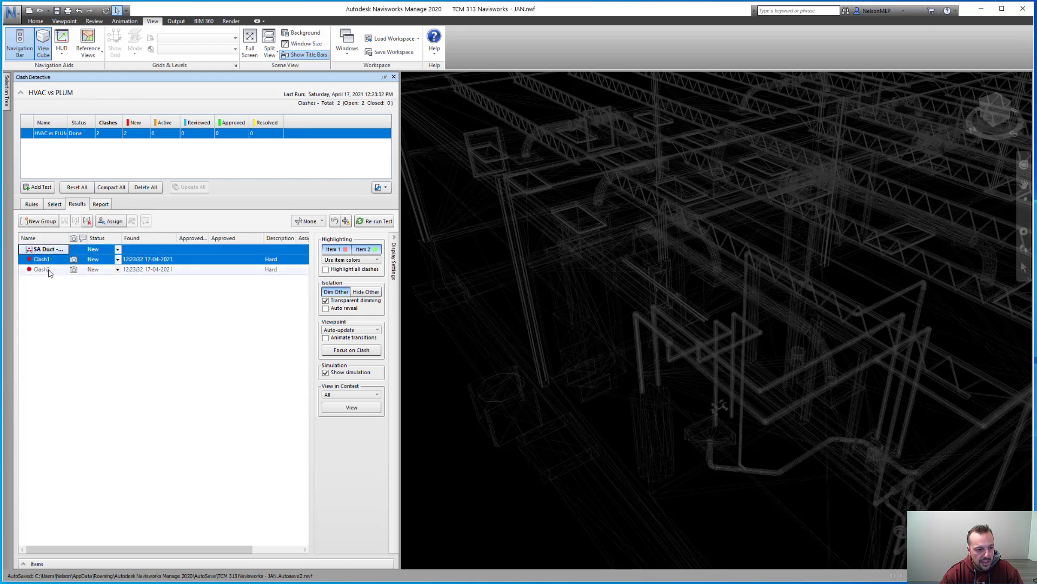
left_click(38, 251)
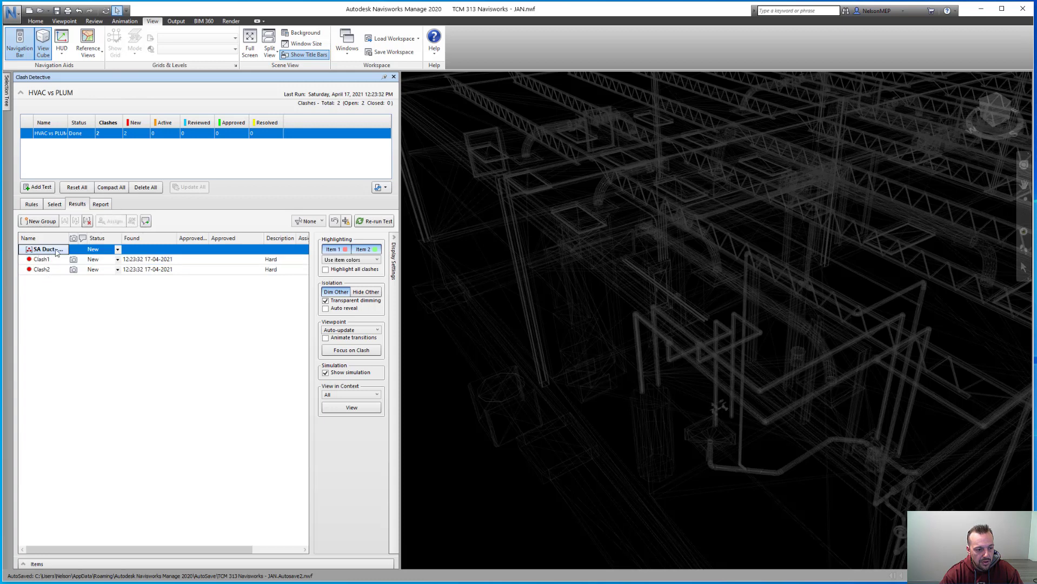
left_click(43, 260)
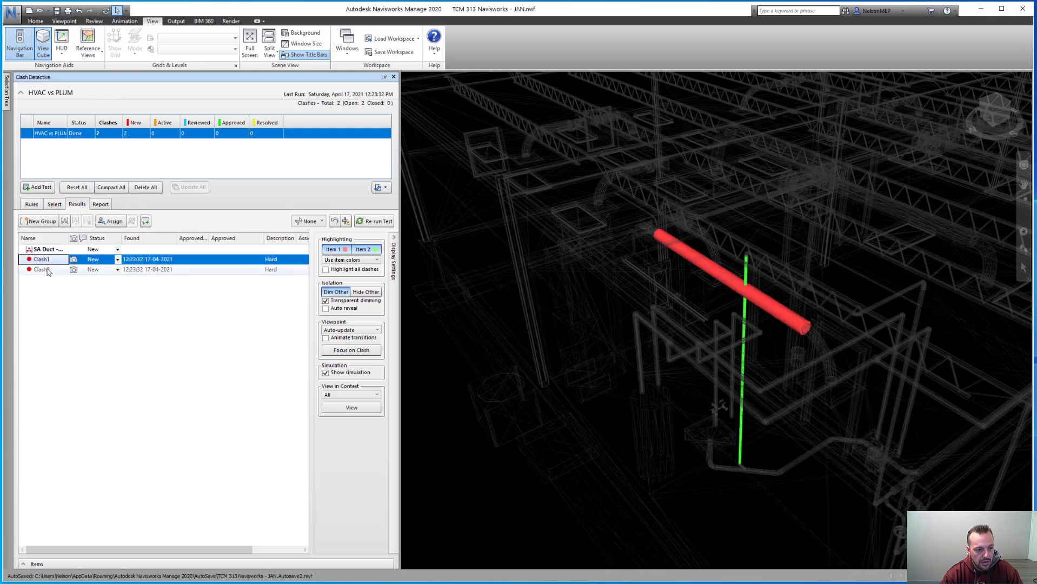
left_click(47, 269, "shift")
left_click_drag(45, 260, 45, 251)
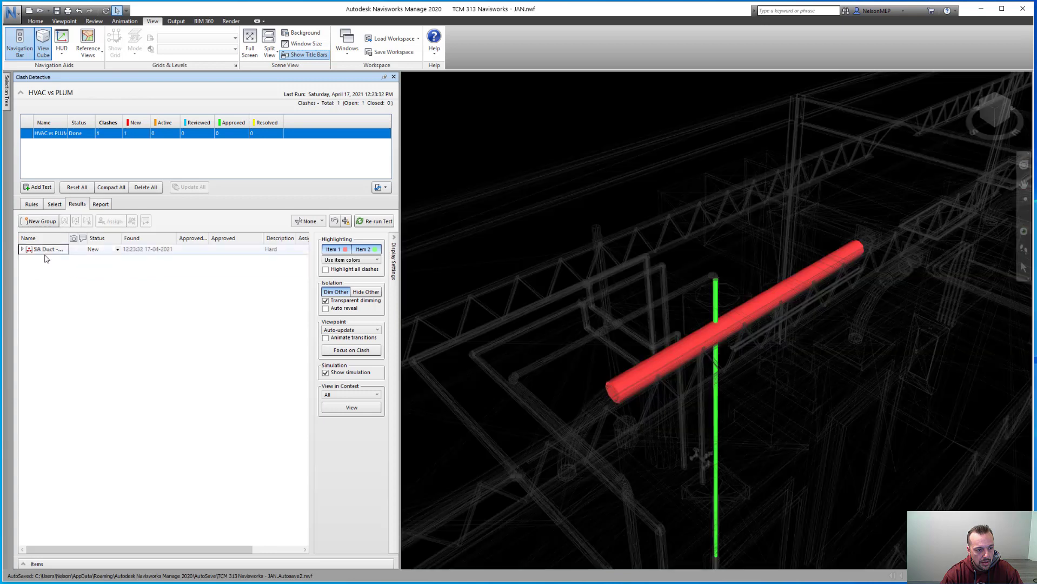
left_click(22, 250)
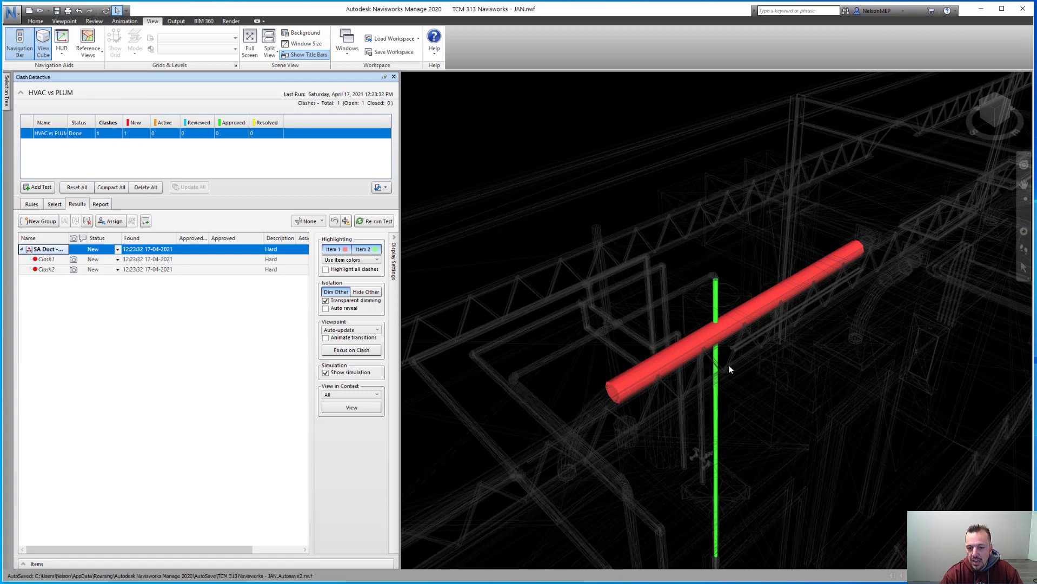
Examine the grouped duct and pipe clash from different angles and from farther away within the building
middle_click_drag(729, 365, 749, 368)
mouse_move(679, 403)
middle_mouse_down("shift")
mouse_move(808, 361)
mouse_move(780, 354)
mouse_move(774, 368)
mouse_move(730, 334)
middle_mouse_up("shift")
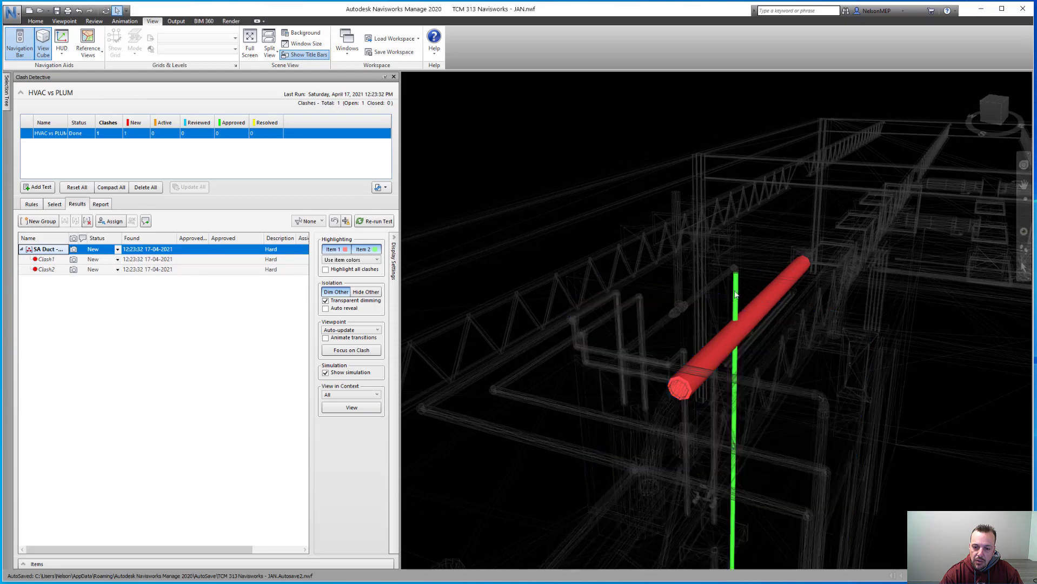
mouse_move(677, 320)
middle_mouse_down("shift")
mouse_move(713, 346)
mouse_move(745, 348)
mouse_move(789, 294)
mouse_move(646, 360)
mouse_move(508, 187)
middle_mouse_up("shift")
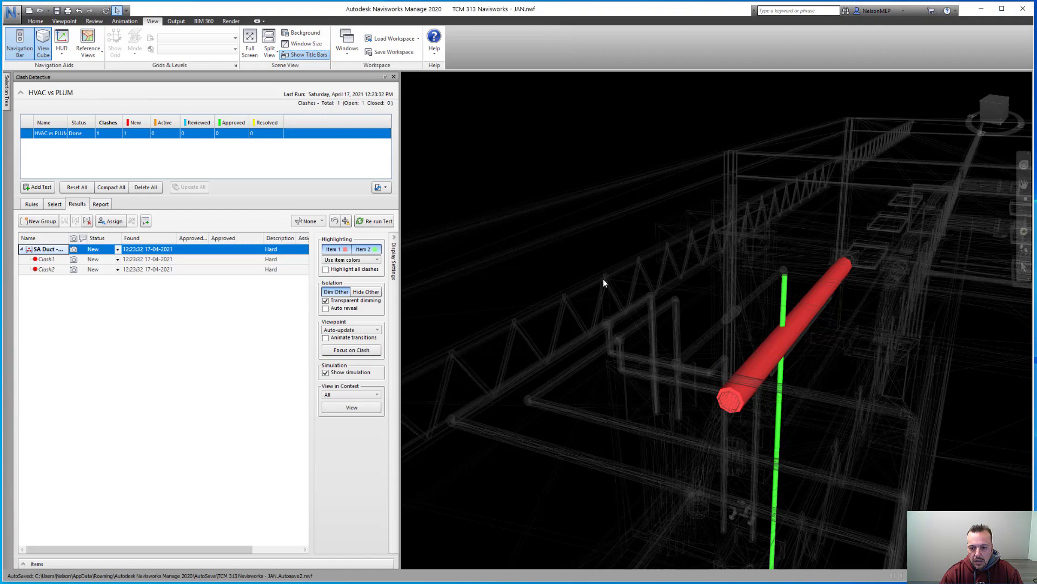
scroll(663, 331, "down", 3)
middle_click_drag(647, 338, 628, 371, "shift")
mouse_move(729, 384)
middle_mouse_down("shift")
mouse_move(752, 371)
mouse_move(722, 358)
mouse_move(735, 376)
middle_mouse_up("shift")
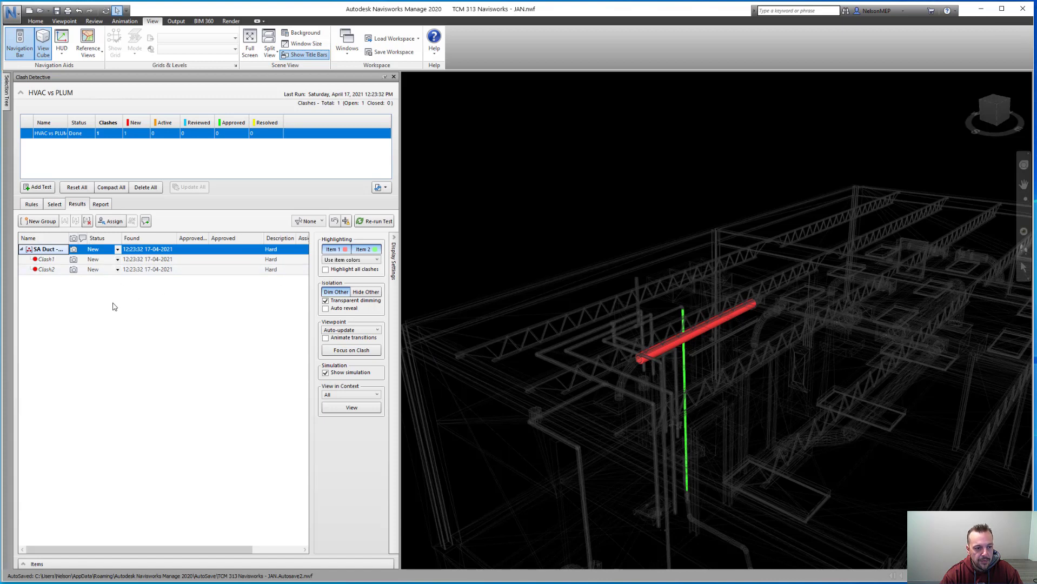
Add a new clash test and name it "STRU vs HVAC"
left_click(36, 187)
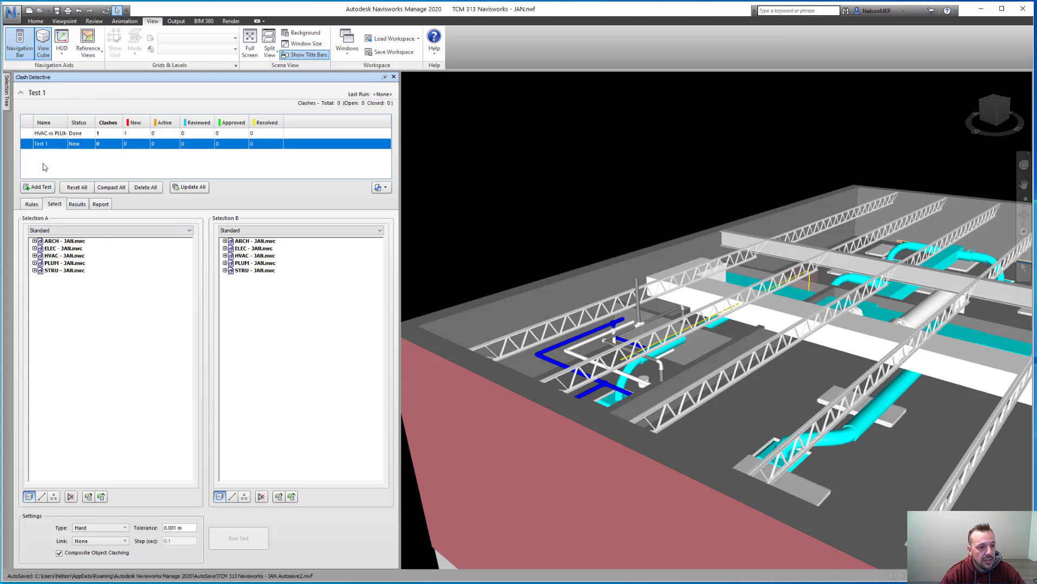
left_click(46, 144)
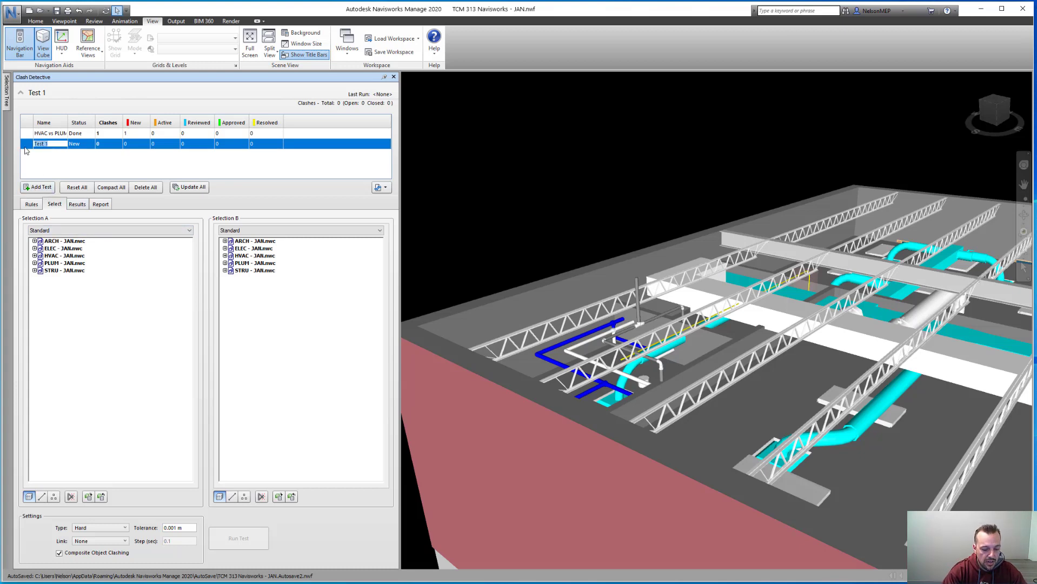
type("STRU")
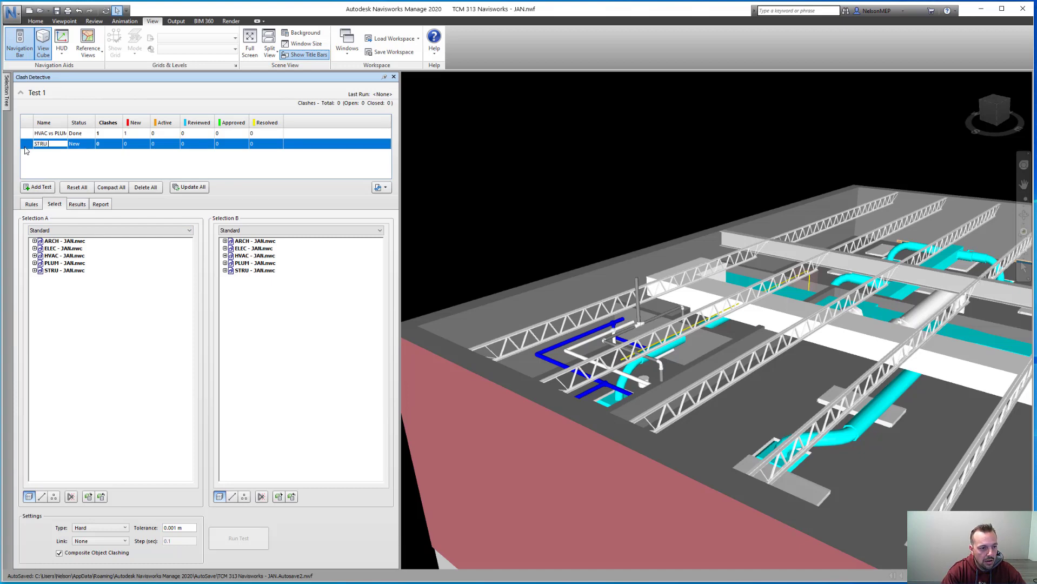
type("vs HVAC")
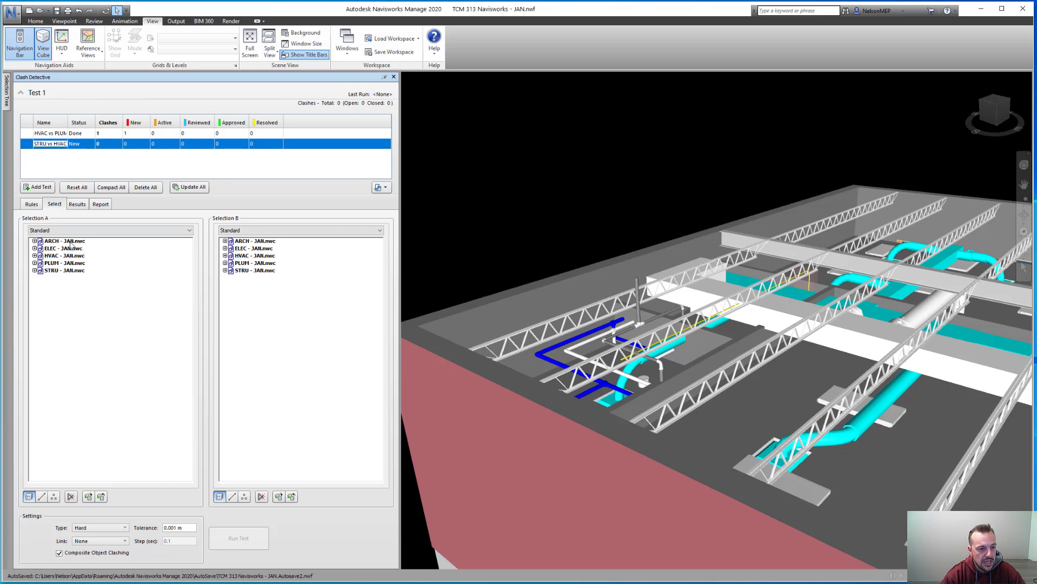
Run the STRU vs HVAC test with STRU - JAN.nwc as Selection A and HVAC - JAN.nwc as Selection B
left_click(54, 271)
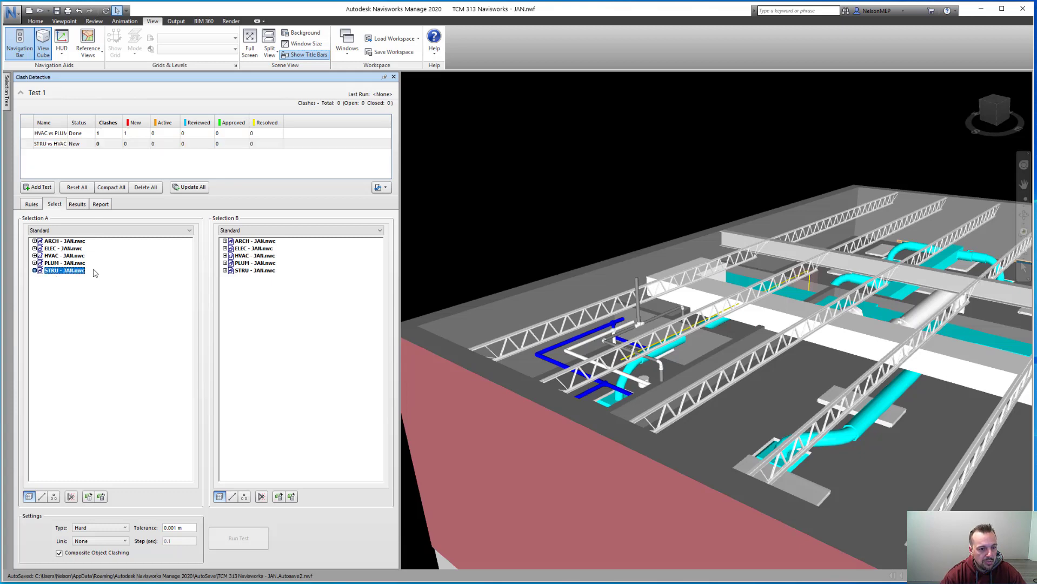
left_click(253, 255)
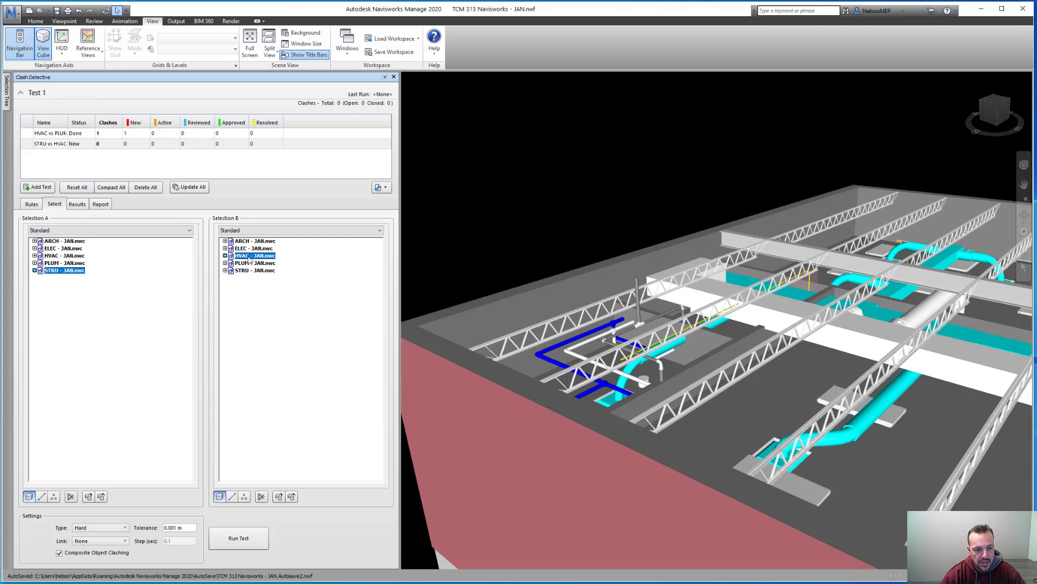
left_click(254, 540)
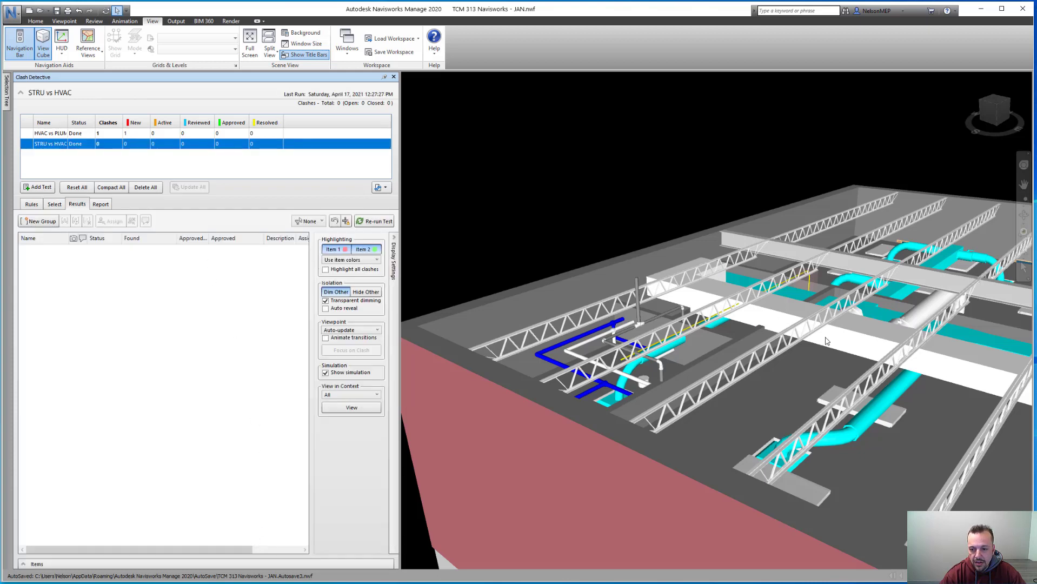
Inspect how the HVAC ducts run relative to the roof trusses and beams across the building
middle_click_drag(824, 336, 793, 358, "shift")
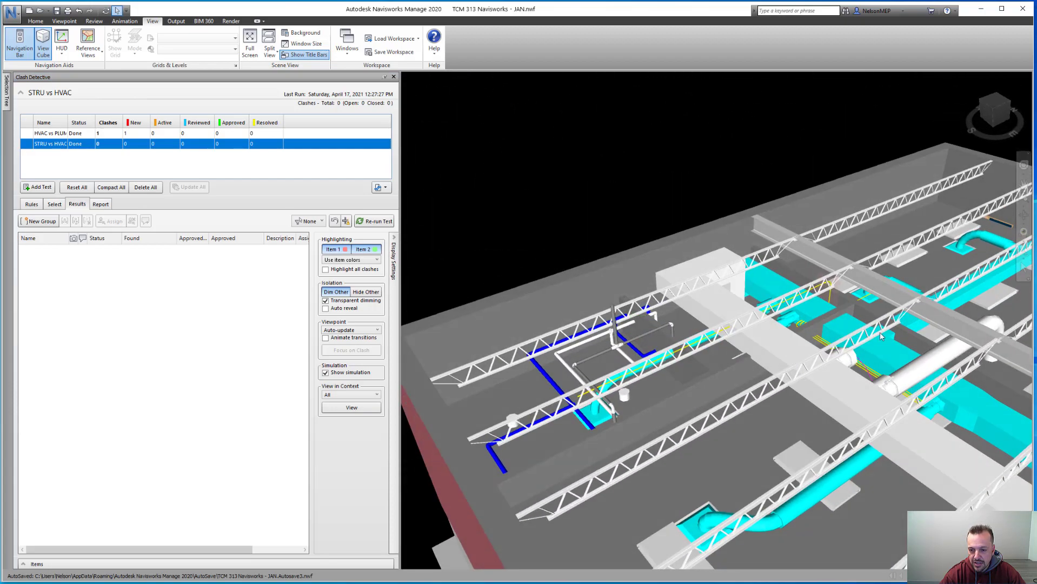
middle_click_drag(867, 328, 613, 285)
left_click_drag(646, 272, 607, 265)
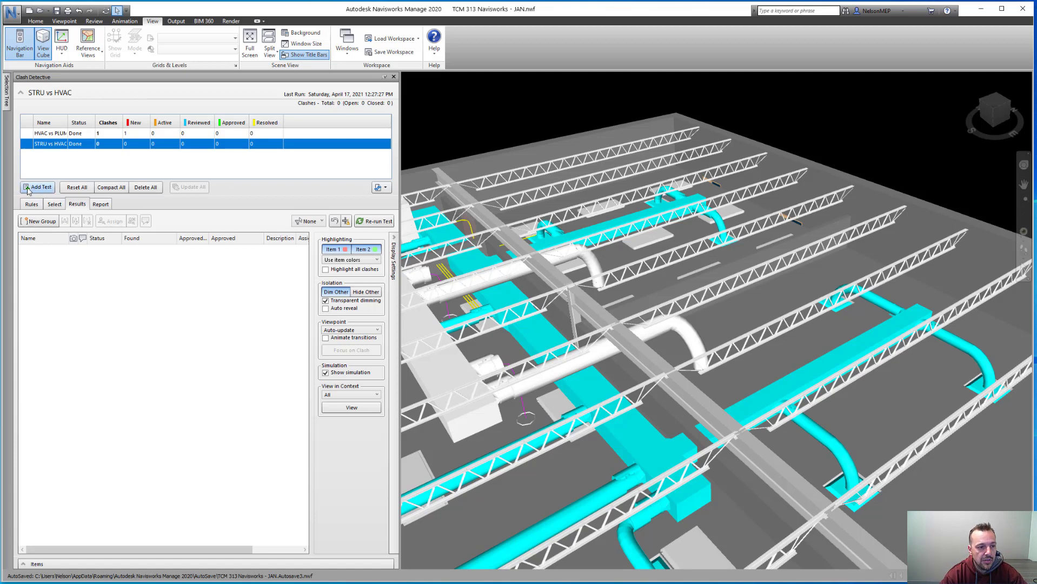
Add a clash test with STRU - JAN.nwc in Selection A and the ELEC, HVAC and PLUM - JAN.nwc files in Selection B
left_click(30, 188)
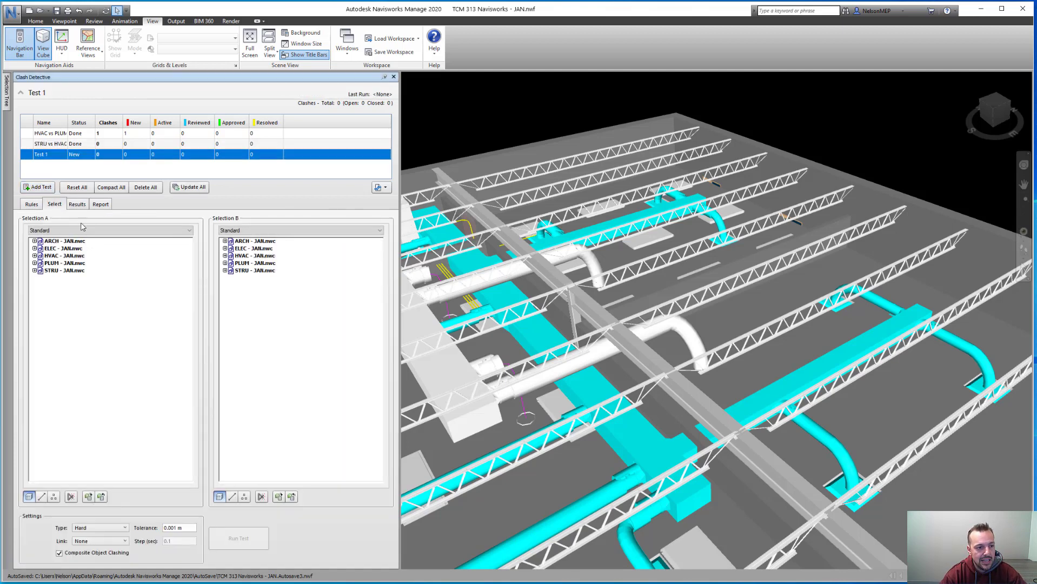
left_click(51, 270)
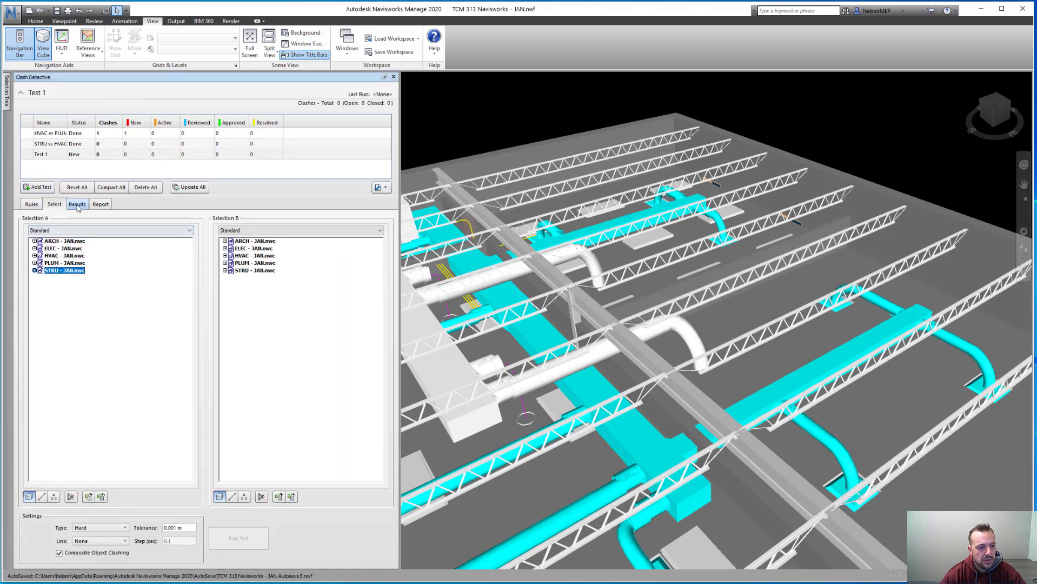
left_click(260, 249)
left_click(252, 263, "shift")
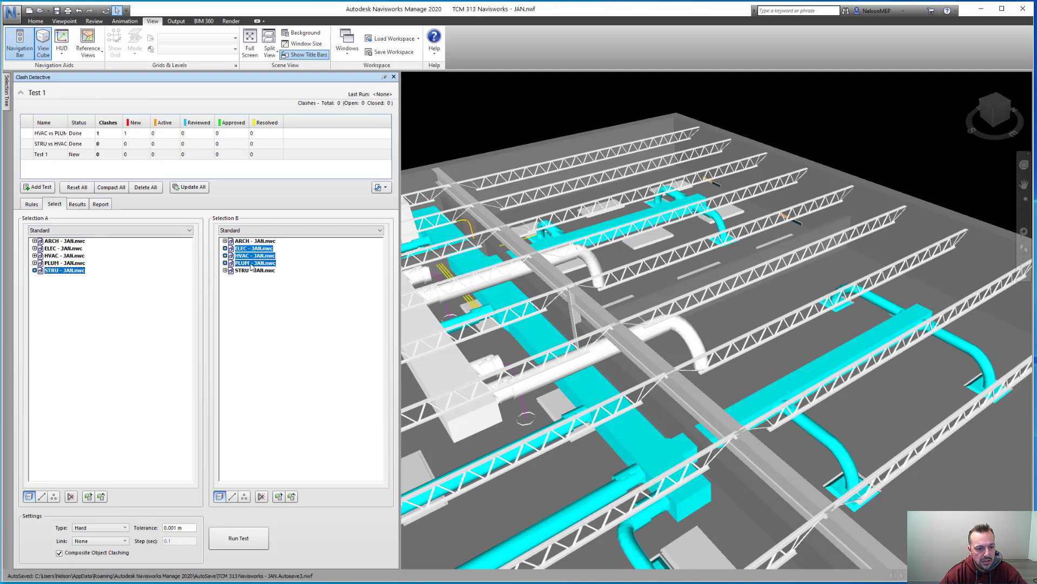
Name the new test "SRTU vs MEP", reselect STRU - JAN.nwc in Selection A and run the test
double_click(47, 154)
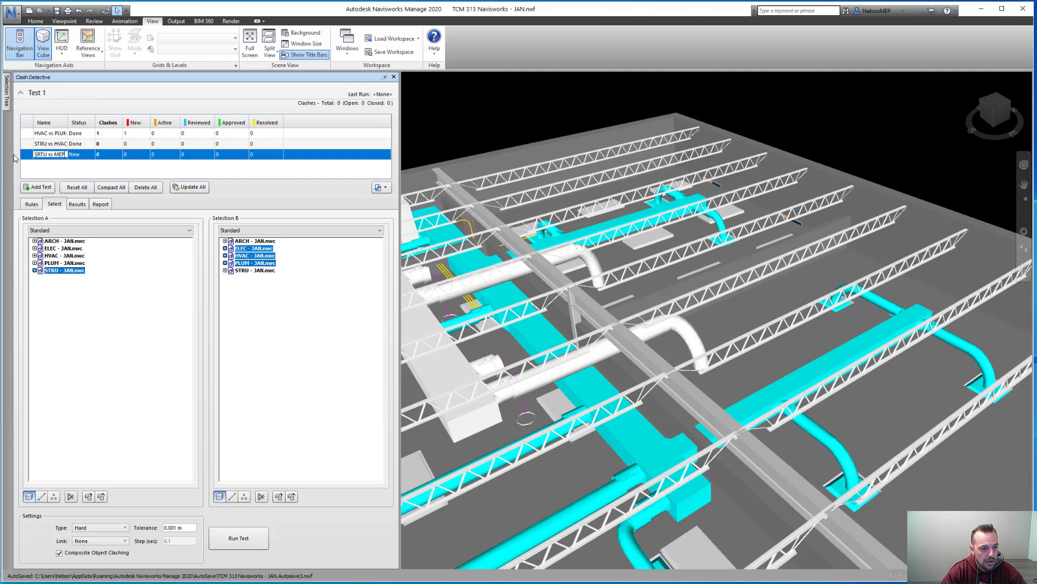
left_click(121, 297)
left_click(51, 157)
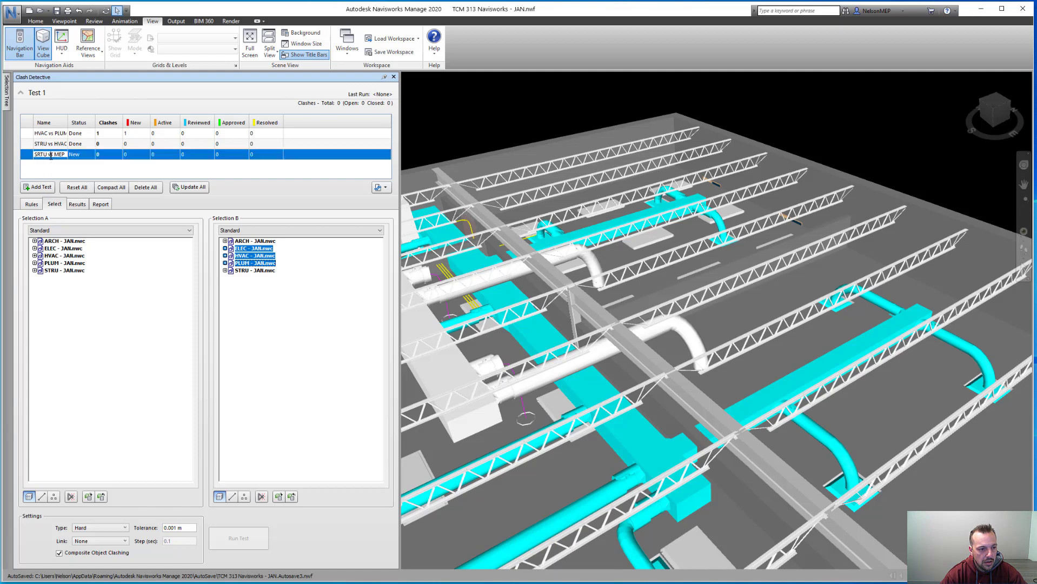
left_click(57, 270)
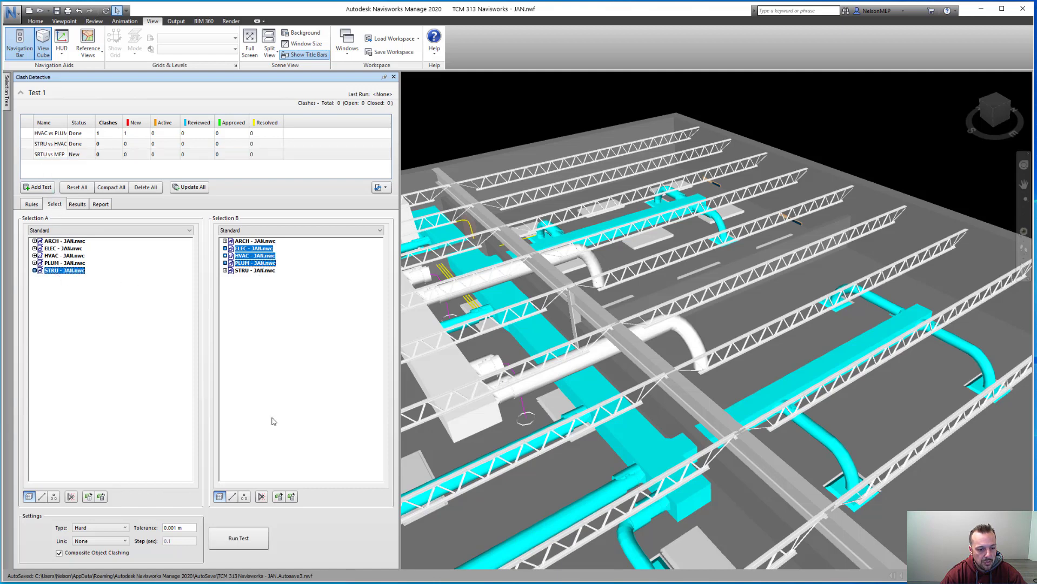
left_click(238, 539)
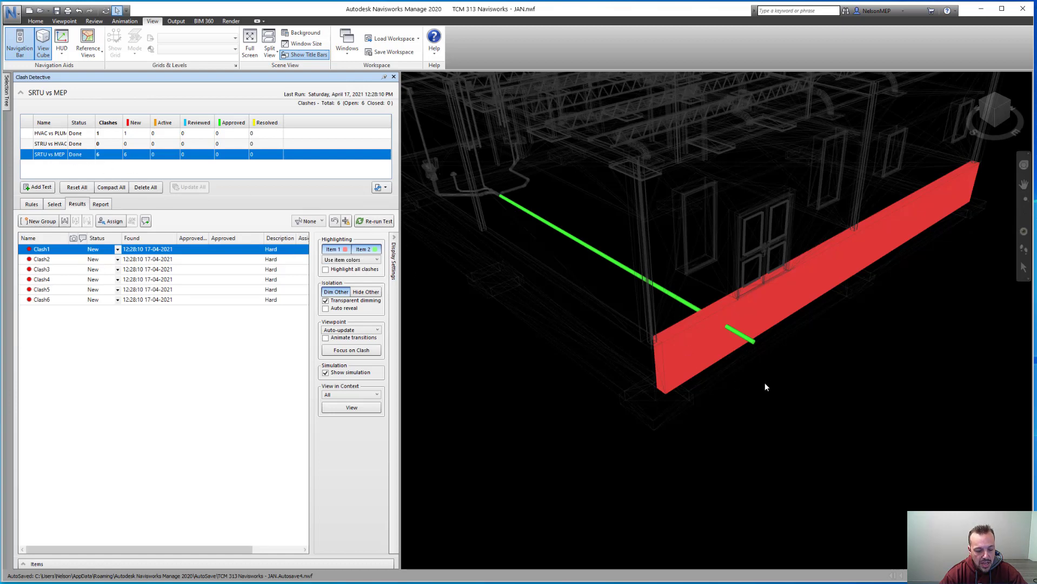
Examine Clash1 up close and from farther away where the pipe meets the foundation wall
mouse_move(767, 374)
middle_mouse_down("shift")
mouse_move(764, 405)
mouse_move(746, 354)
mouse_move(873, 320)
mouse_move(781, 328)
middle_mouse_up("shift")
scroll(719, 343, "up", 3)
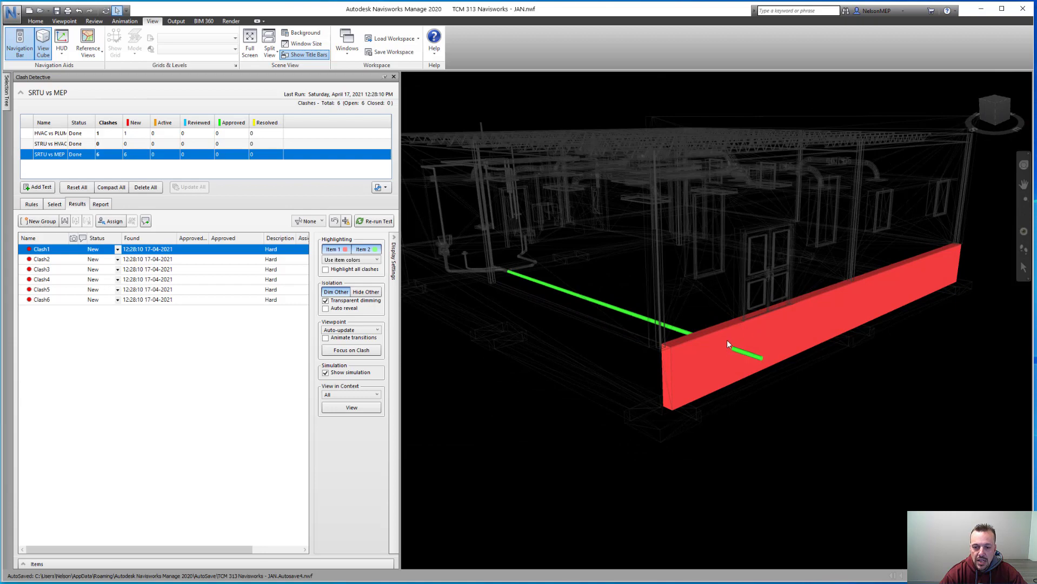
scroll(730, 346, "up", 2)
scroll(737, 352, "up", 5)
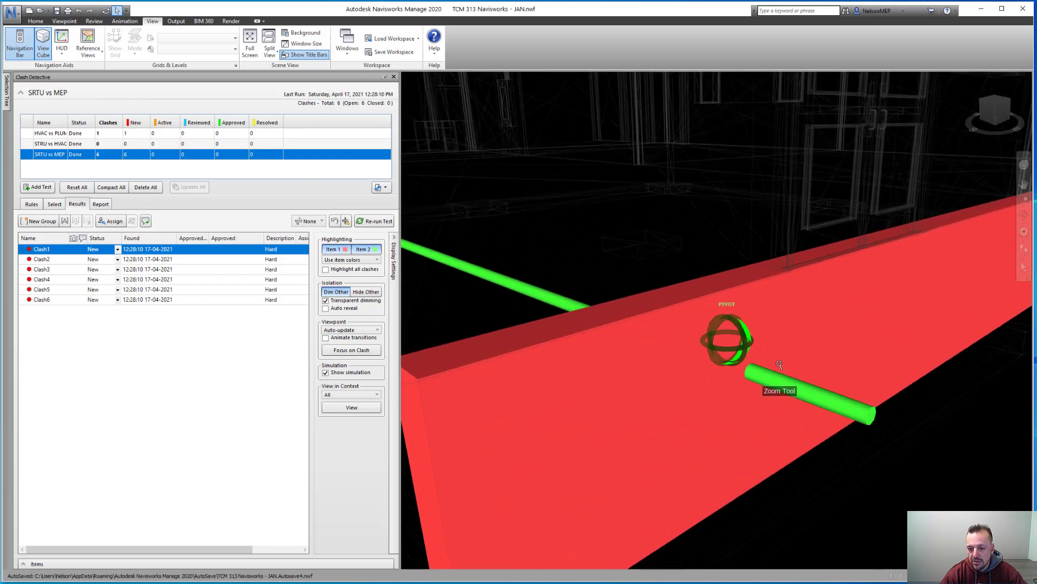
scroll(778, 366, "up", 1)
scroll(777, 375, "down", 5)
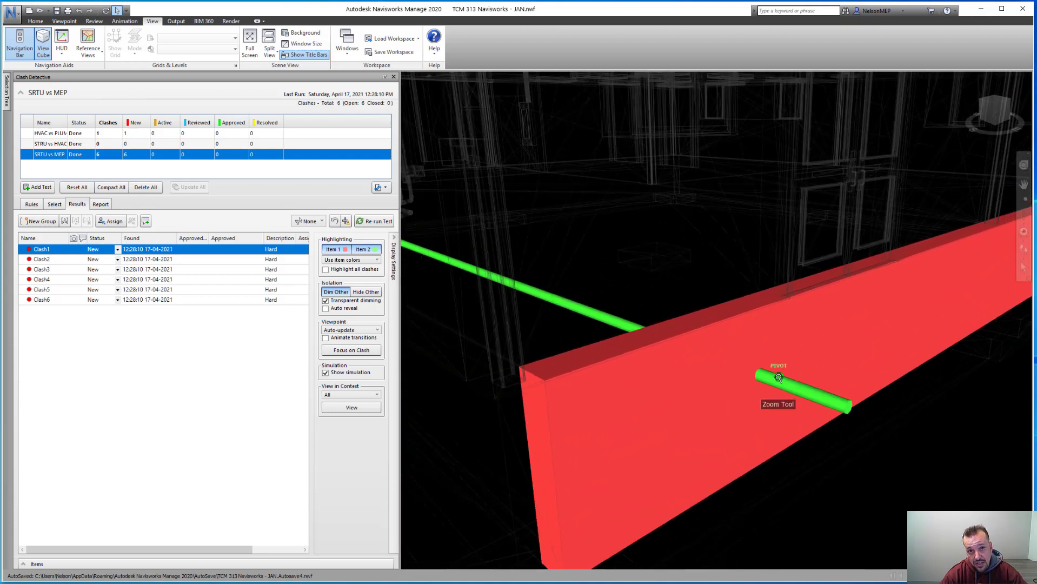
scroll(778, 378, "down", 2)
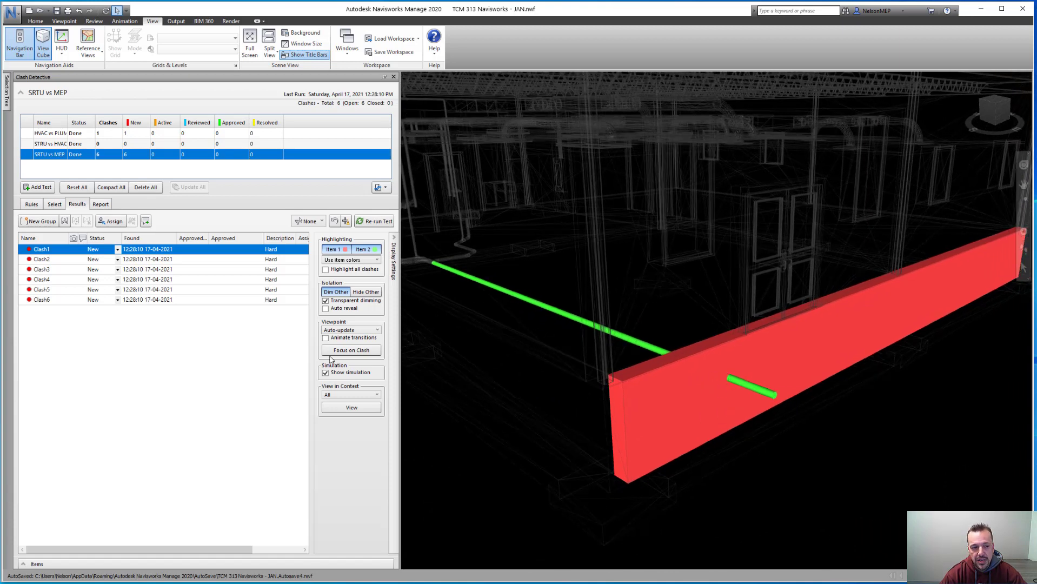
left_click(117, 250)
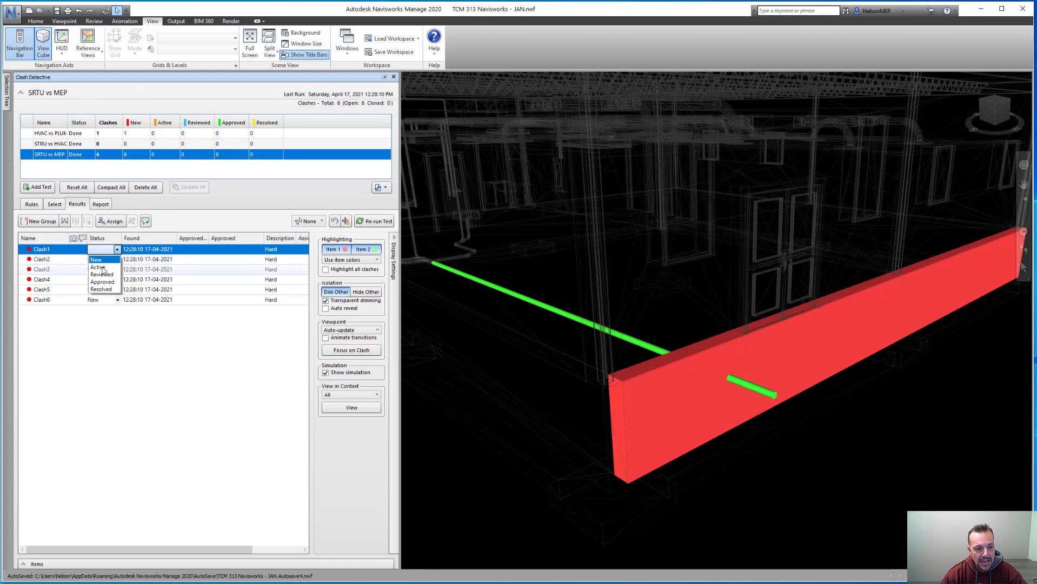
left_click(204, 250)
left_click(210, 249)
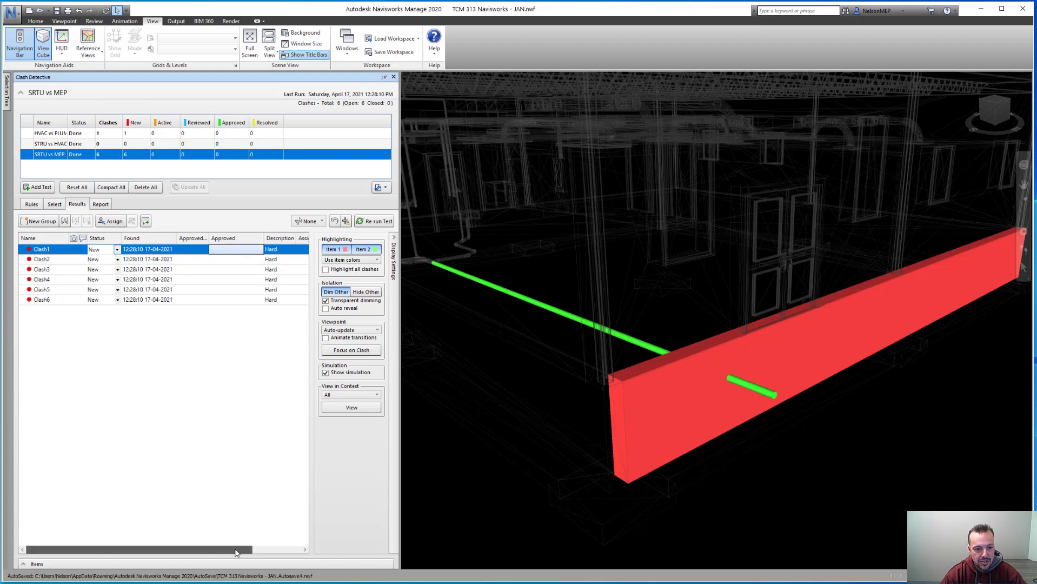
Assign Clash1 to "Plumber" with the note "Provide Sleve through Foundation Wall"
left_click_drag(238, 549, 289, 549)
left_click(266, 250)
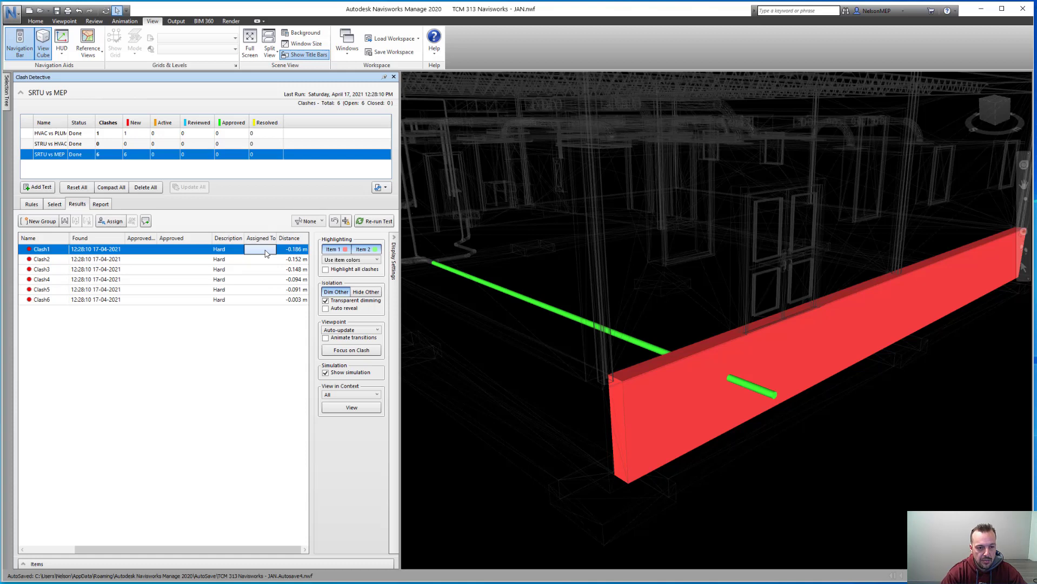
left_click(109, 221)
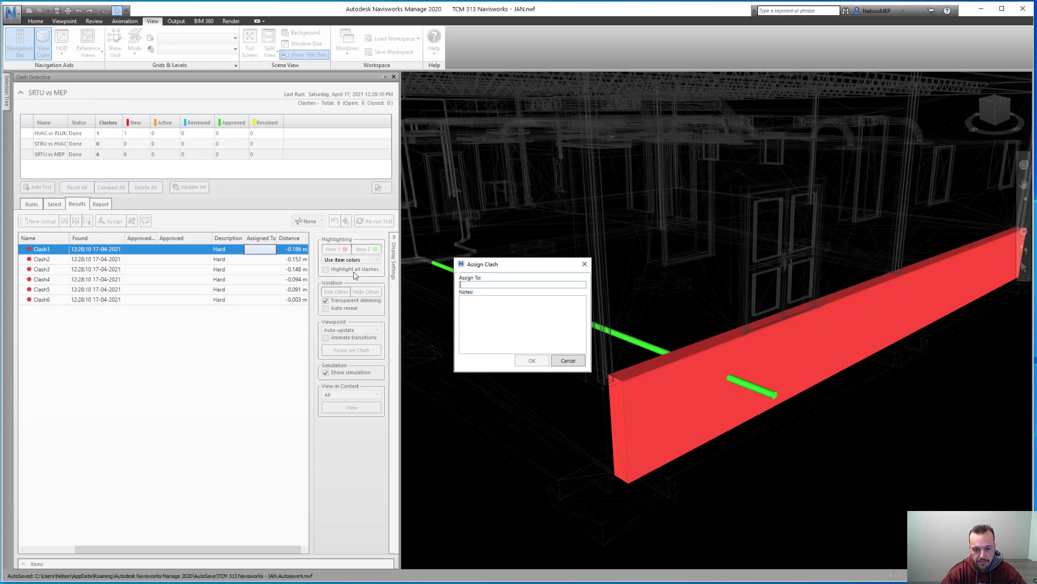
type("Plu")
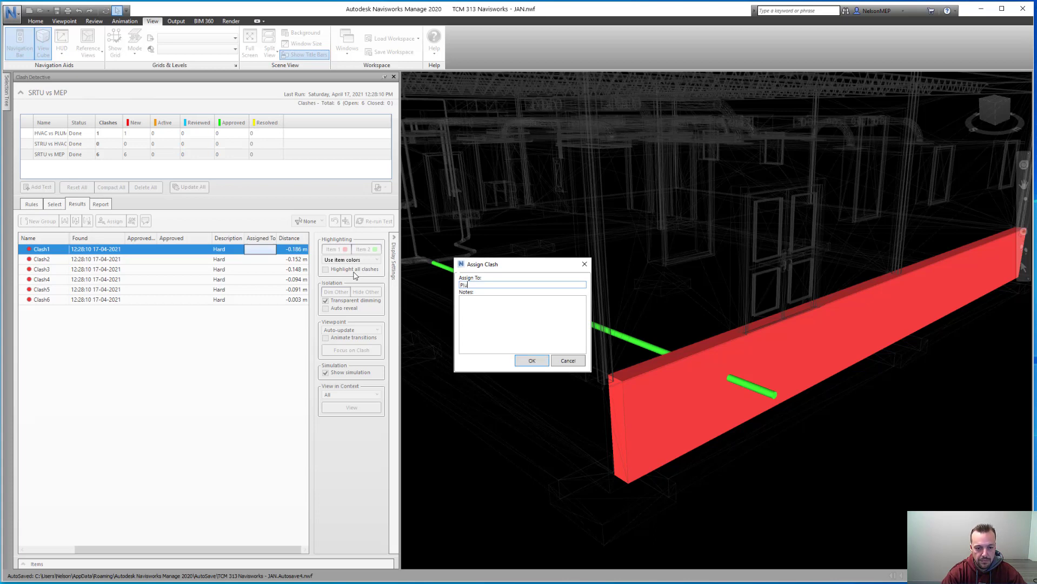
type("mber")
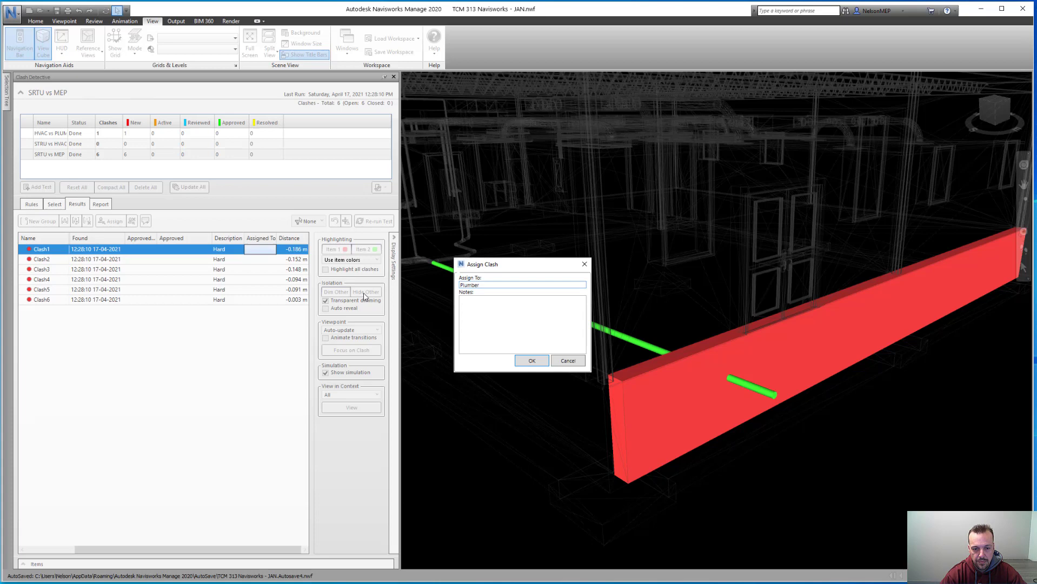
left_click(469, 303)
type("Provide Sleve through Foundation Wall")
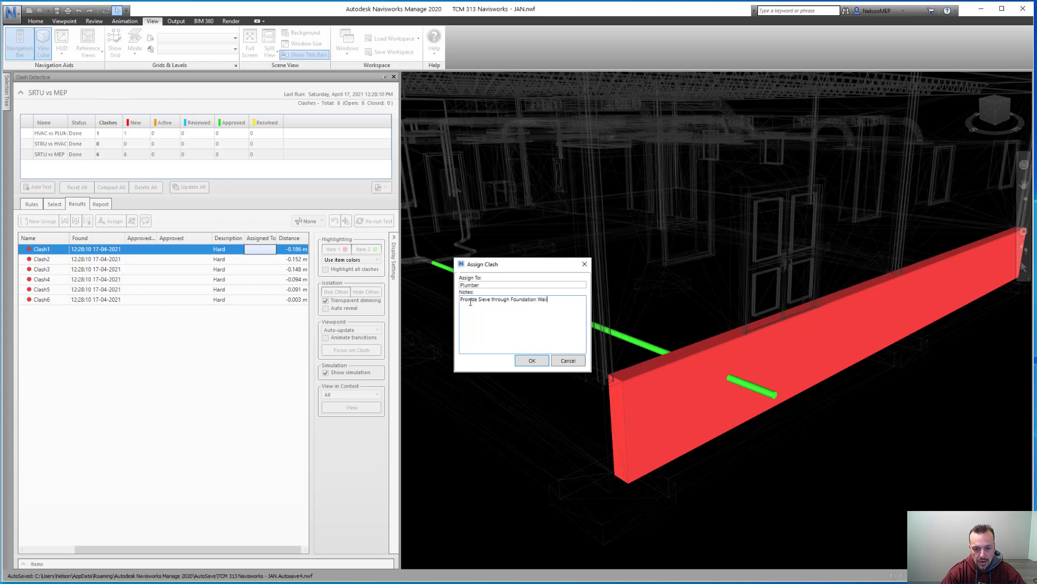
left_click(532, 361)
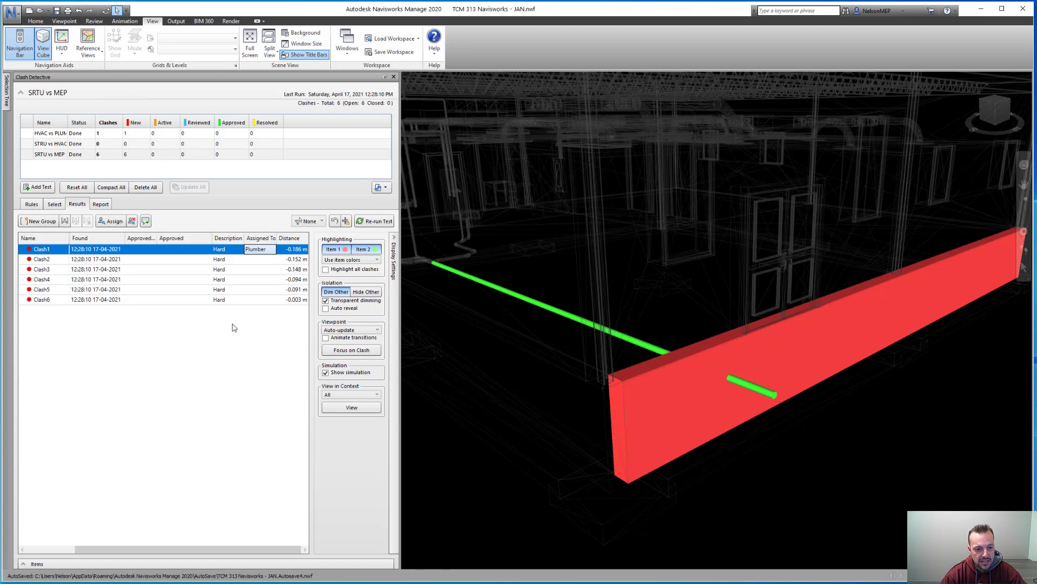
Set the status of Clash1, the pipe through the foundation wall, to Approved
left_click(154, 250)
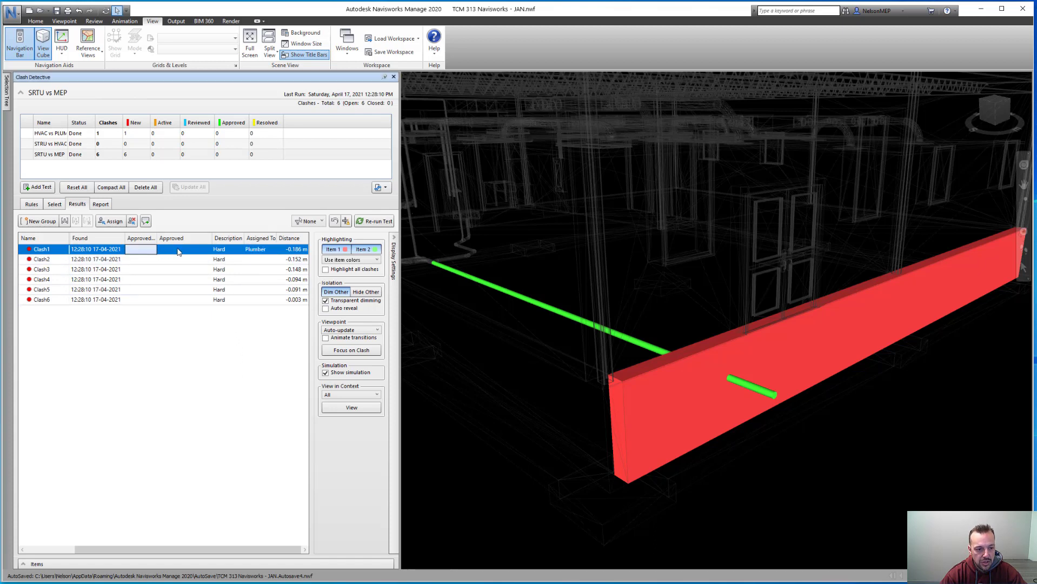
left_click_drag(188, 548, 130, 549)
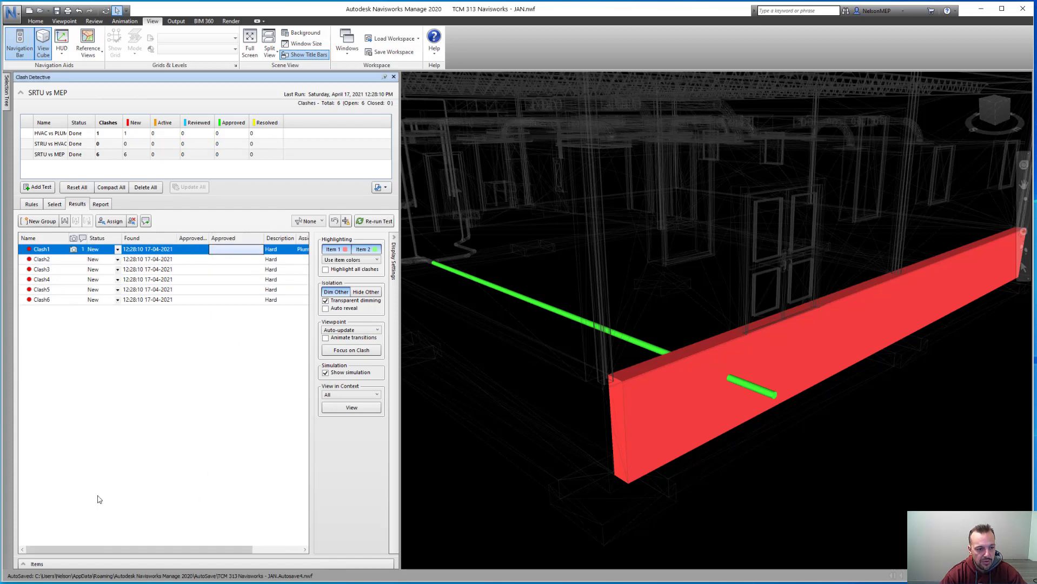
left_click(117, 249)
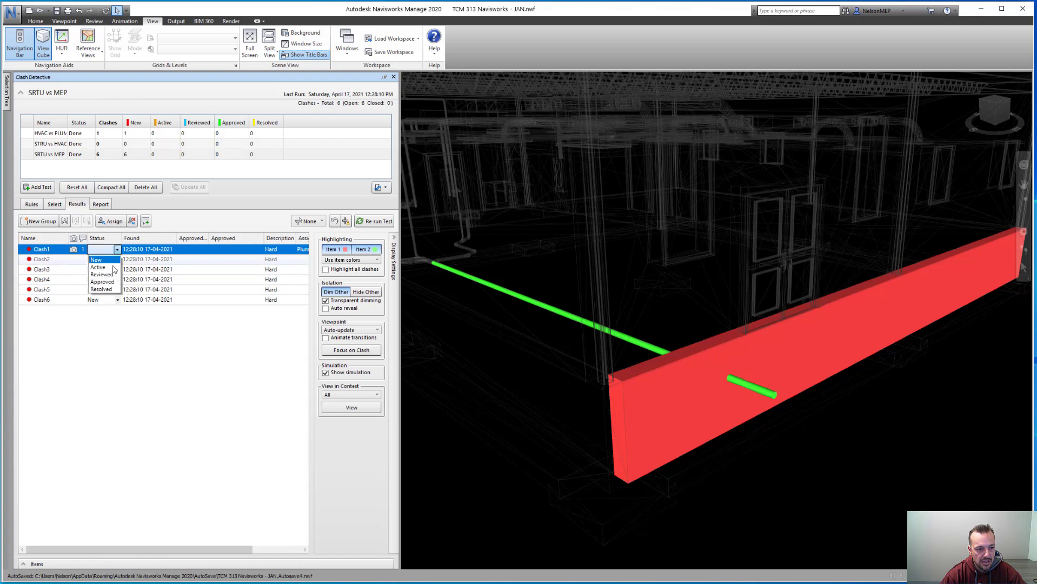
left_click(107, 282)
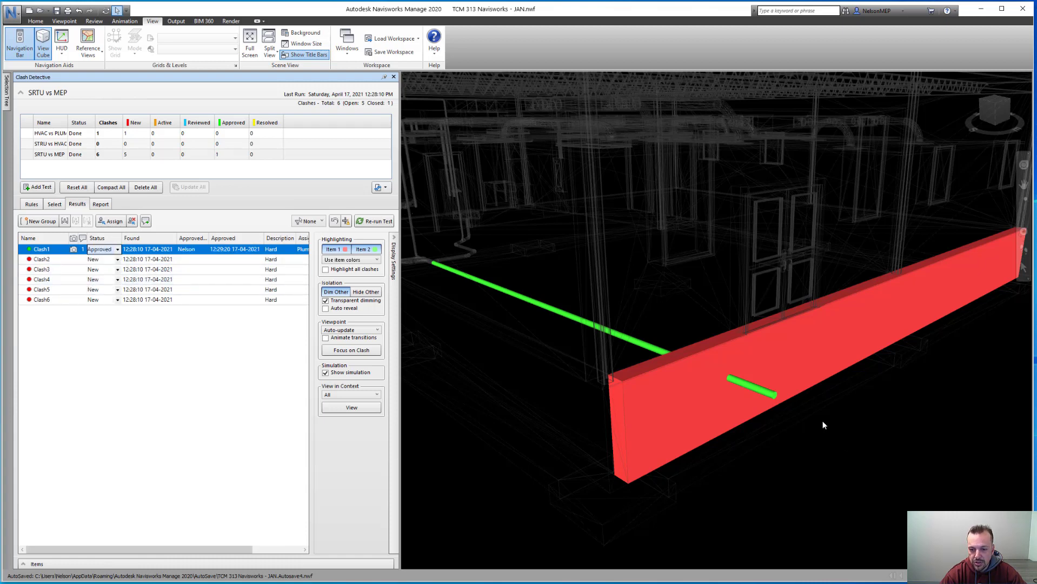
mouse_move(822, 427)
middle_mouse_down("shift")
mouse_move(814, 458)
mouse_move(790, 411)
mouse_move(819, 418)
middle_mouse_up("shift")
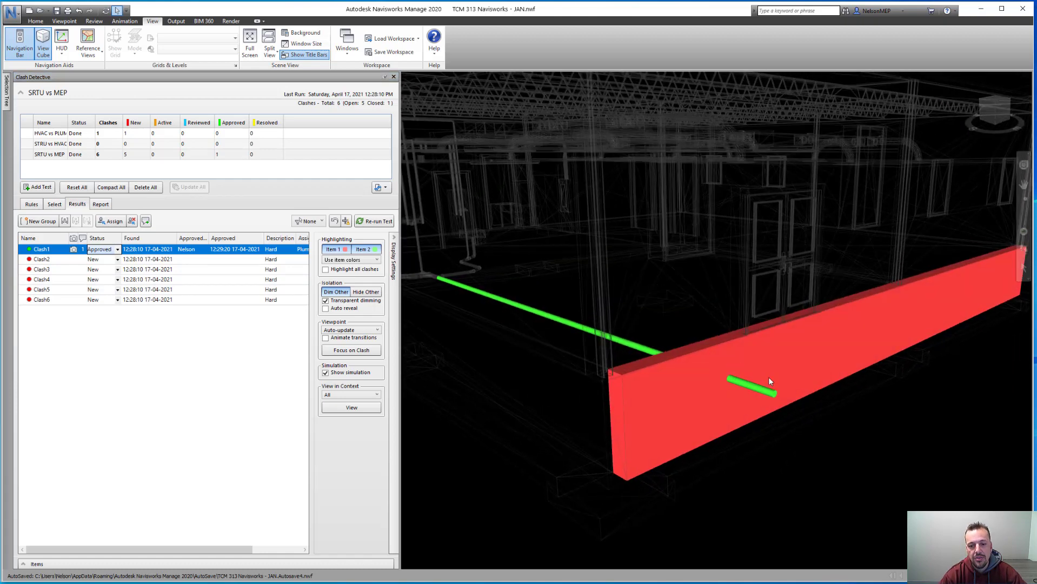
Check Clash2 where the toilet drain meets the floor slab and set its status to Approved
left_click(58, 262)
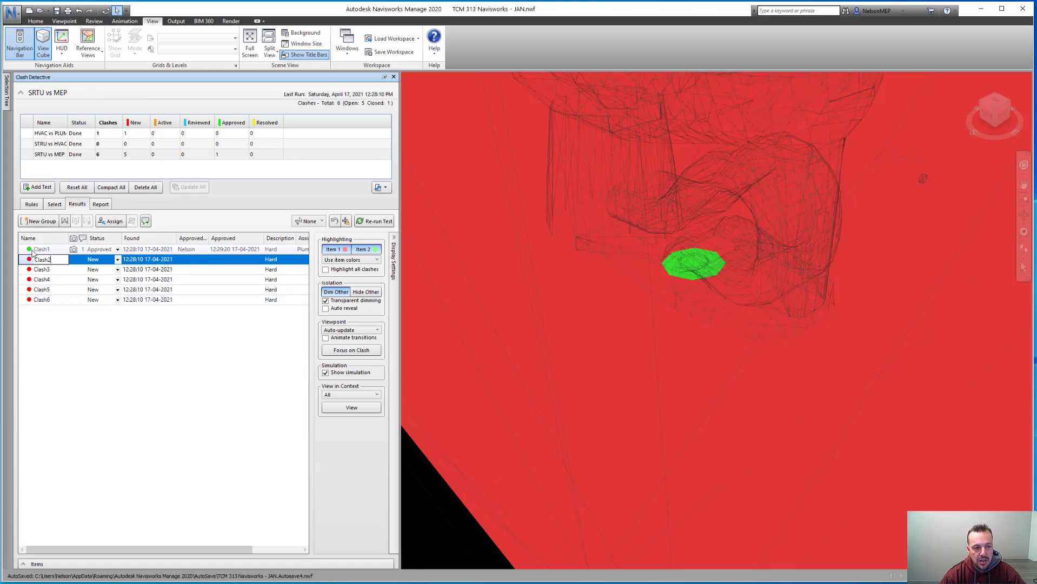
mouse_move(819, 315)
middle_mouse_down("shift")
mouse_move(819, 341)
mouse_move(805, 352)
mouse_move(709, 349)
mouse_move(738, 319)
mouse_move(729, 326)
middle_mouse_up("shift")
scroll(687, 365, "down", 1)
middle_click_drag(917, 325, 943, 317)
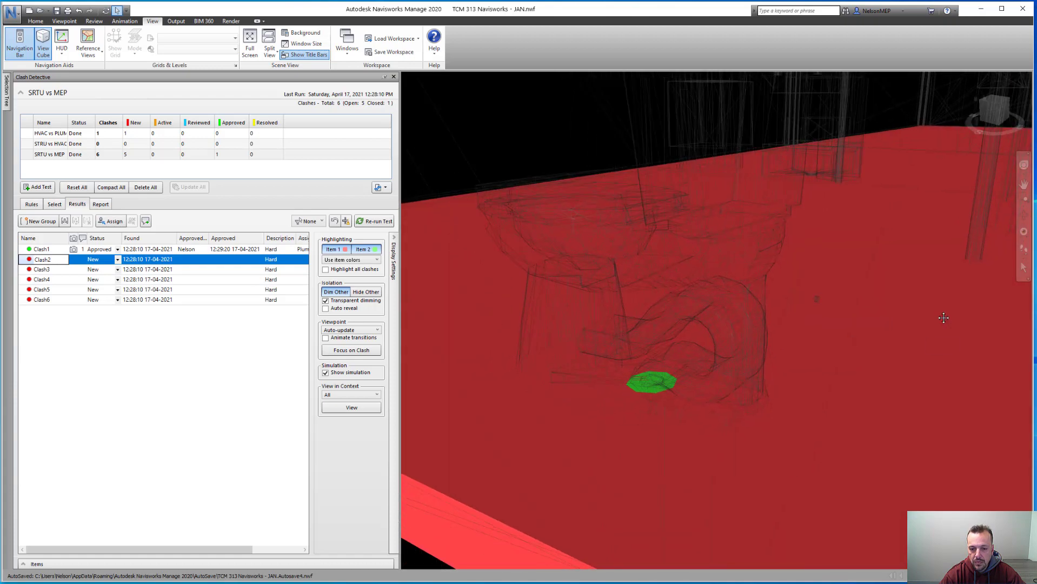
scroll(702, 381, "down", 5)
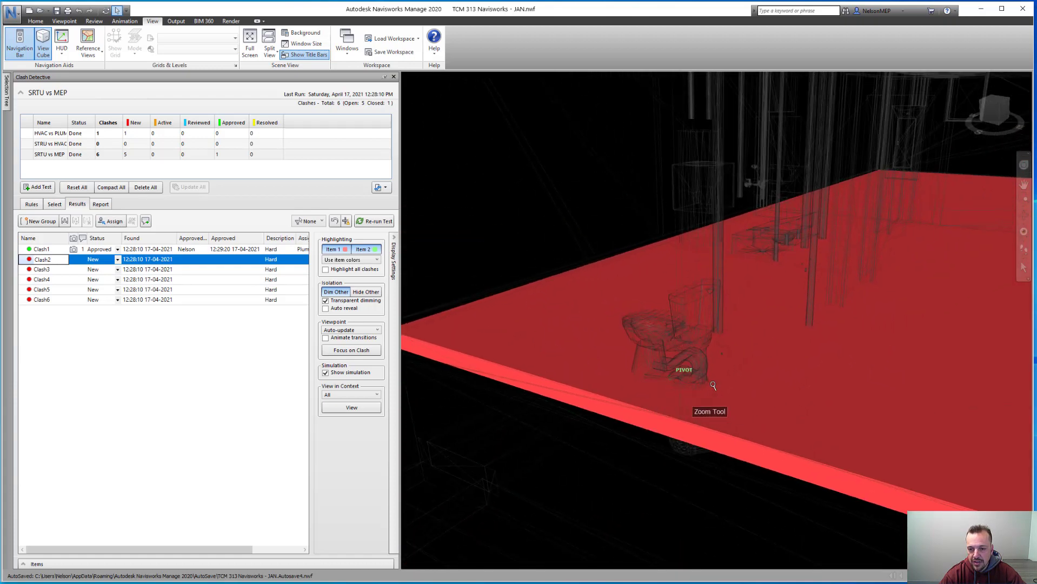
mouse_move(712, 385)
middle_mouse_down("shift")
mouse_move(738, 361)
mouse_move(725, 378)
mouse_move(849, 361)
mouse_move(654, 402)
mouse_move(684, 352)
mouse_move(672, 313)
mouse_move(672, 365)
mouse_move(572, 411)
mouse_move(553, 401)
middle_mouse_up("shift")
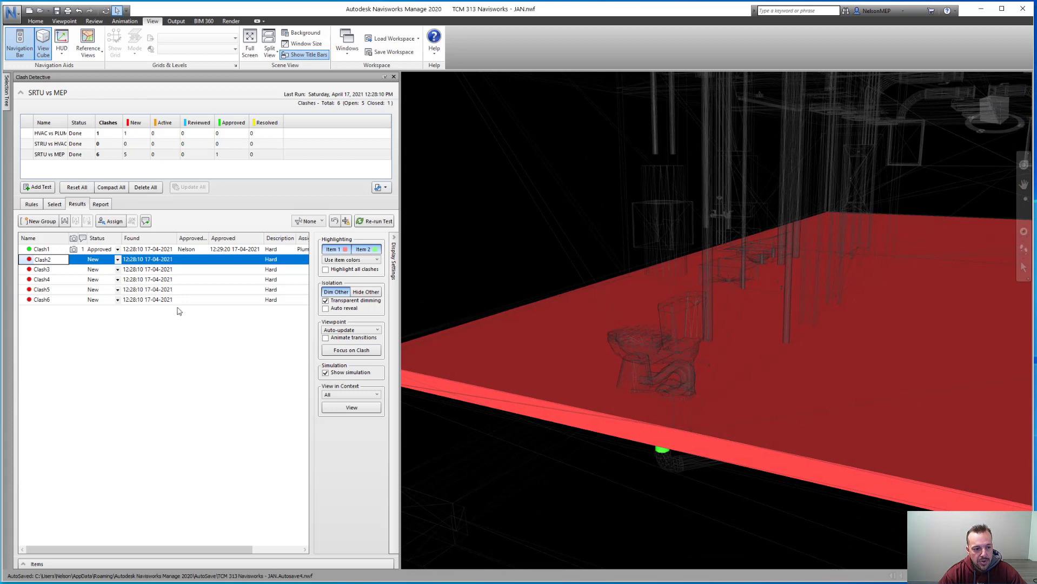
left_click(118, 260)
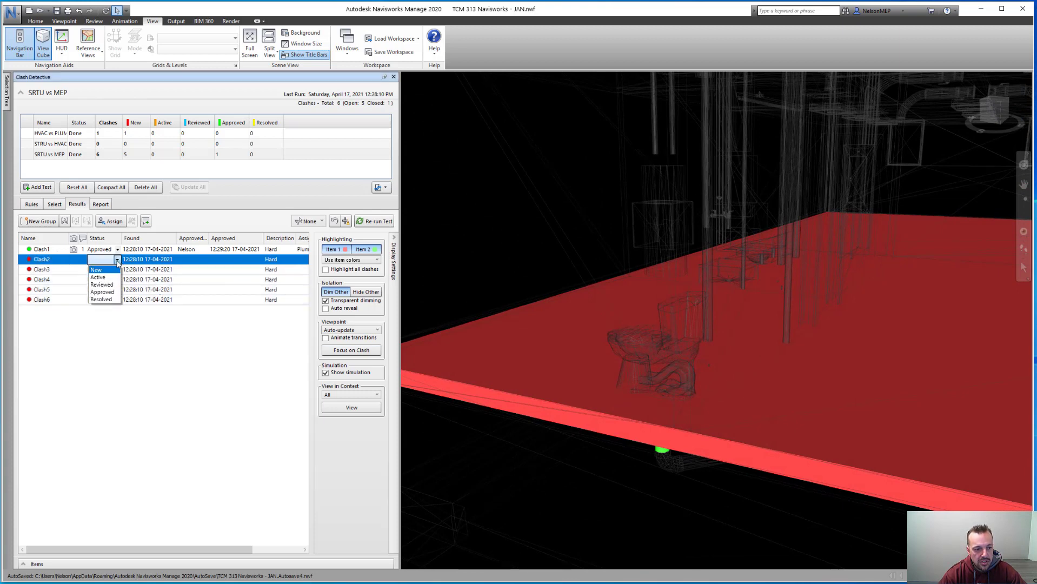
left_click(103, 292)
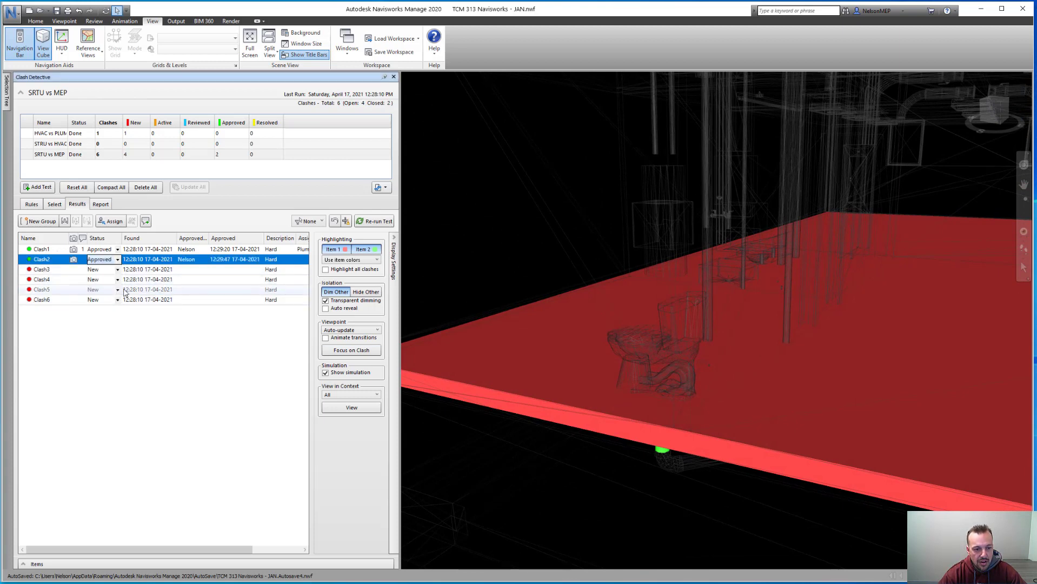
Assign Clash2 to "Plumber" with the note "Rough-in before slab"
left_click(303, 260)
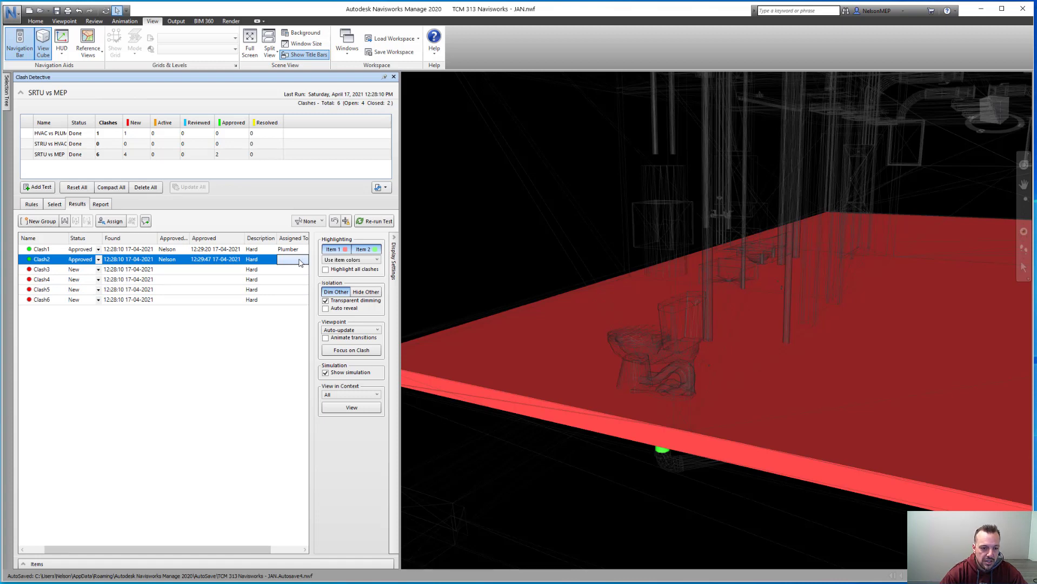
left_click(107, 222)
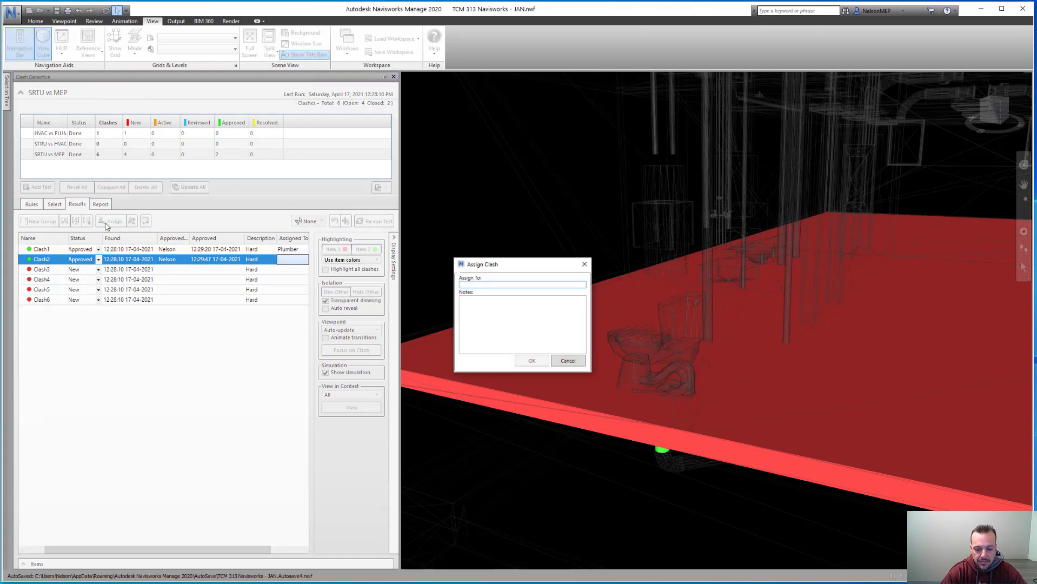
type("Plum")
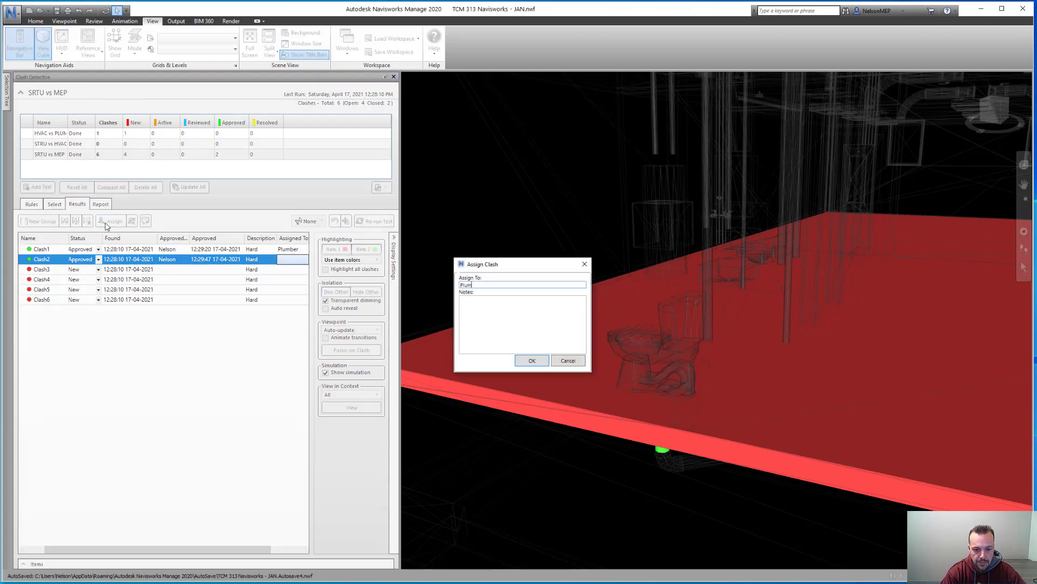
type("ber")
key("Tab")
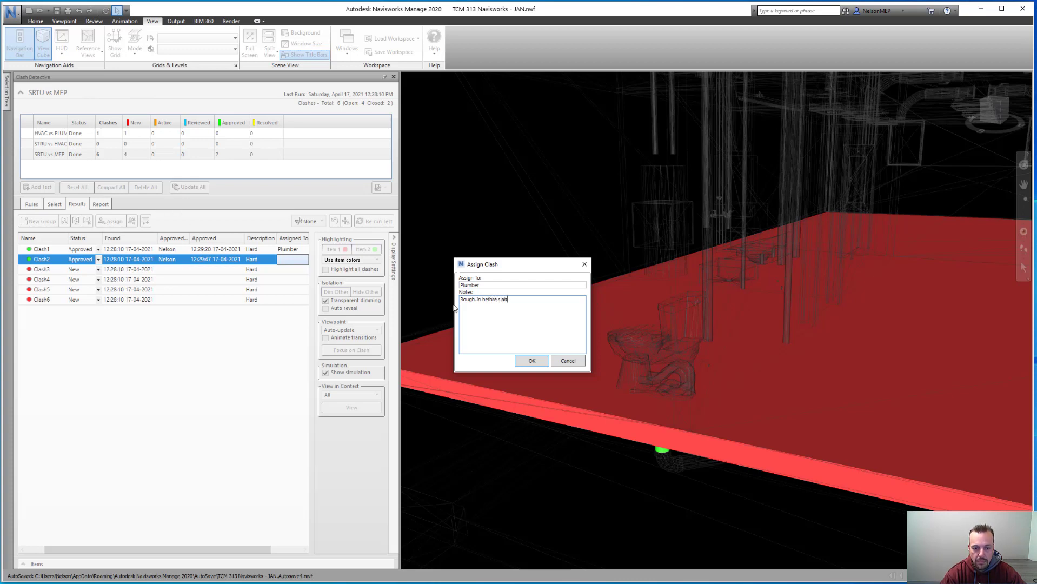
left_click(542, 363)
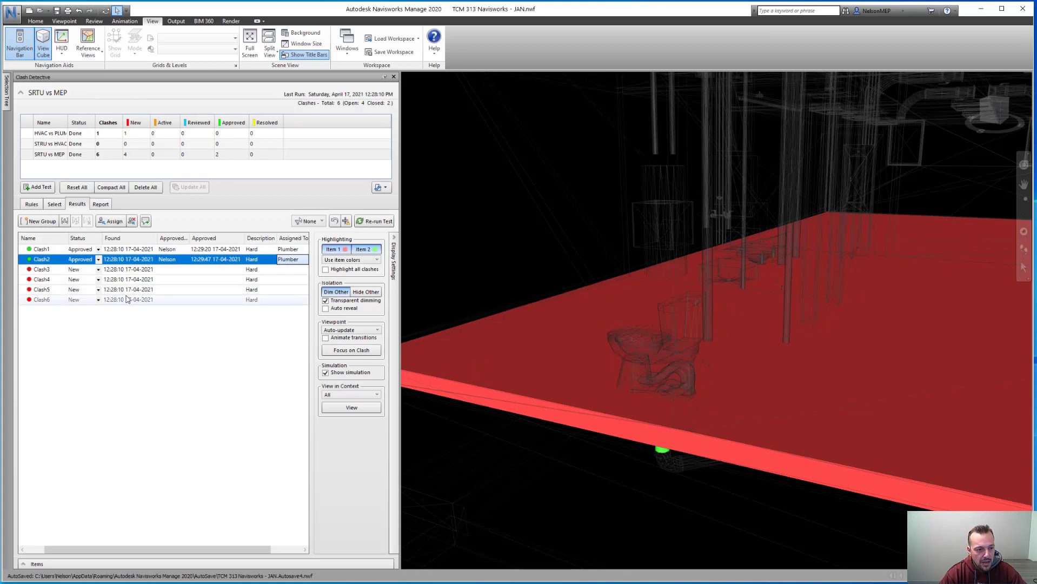
Examine Clash3 through Clash6 of the SRTU vs MEP test to see where each pipe meets the floor slab
left_click(207, 270)
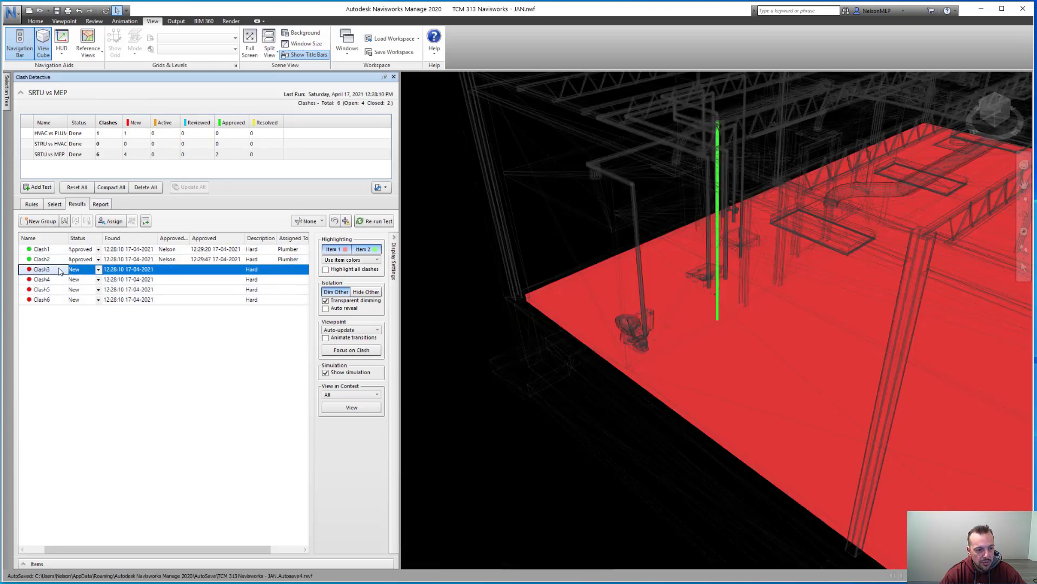
mouse_move(759, 282)
middle_mouse_down("shift")
mouse_move(621, 261)
mouse_move(617, 292)
mouse_move(758, 299)
mouse_move(816, 276)
mouse_move(793, 257)
middle_mouse_up("shift")
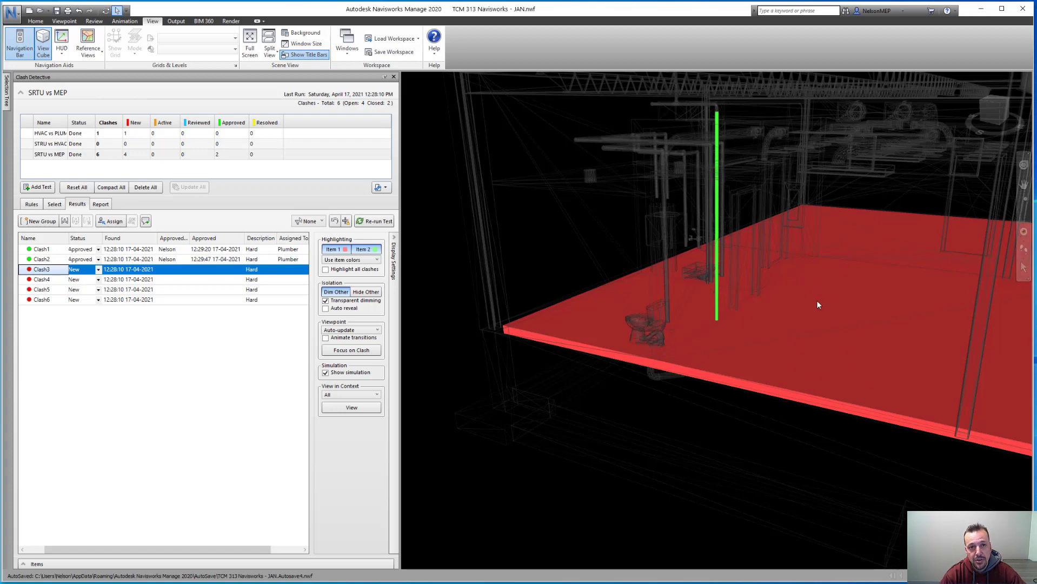
left_click(54, 282)
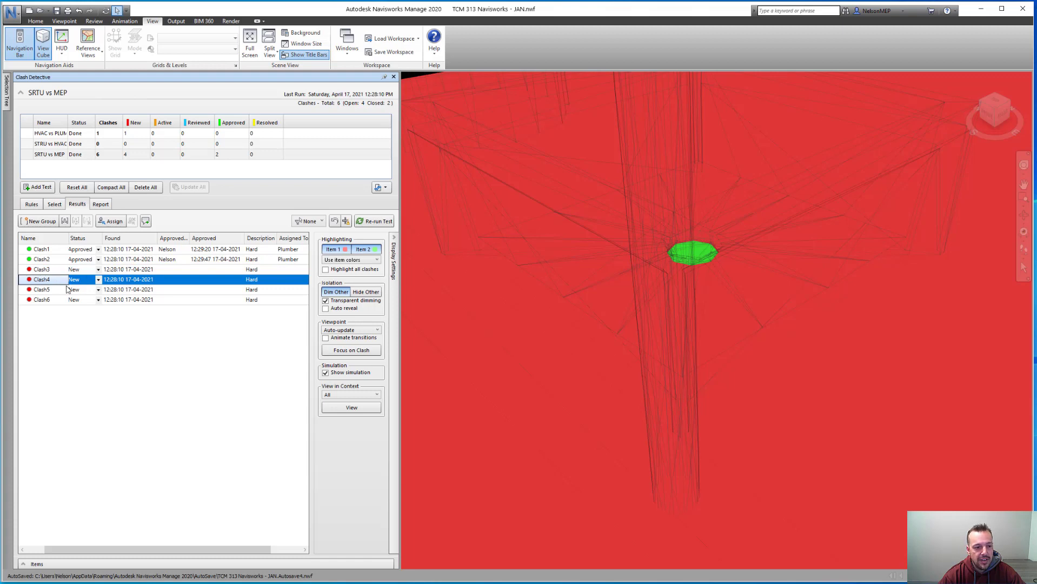
left_click(59, 290)
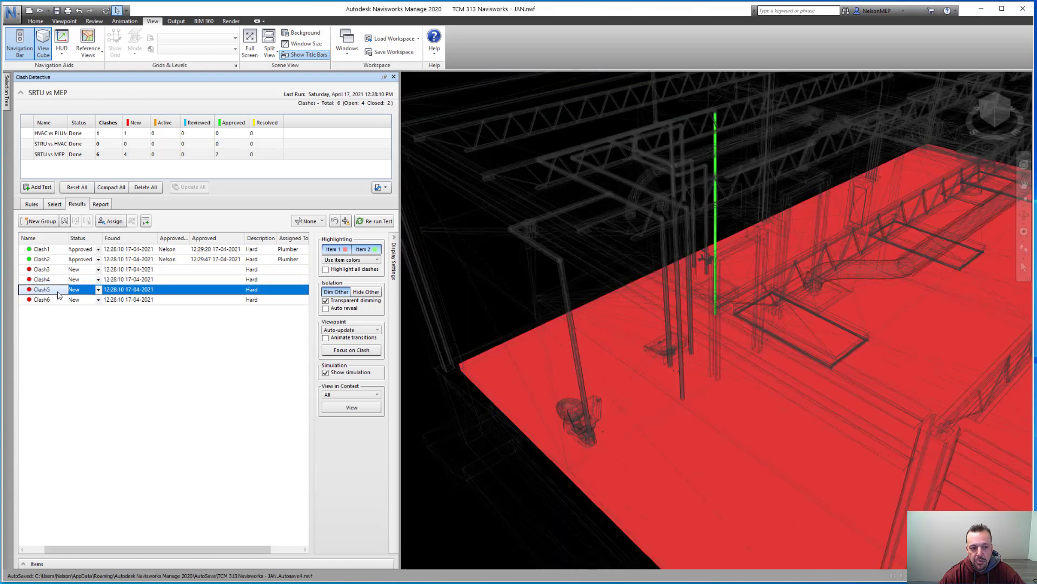
left_click(58, 299)
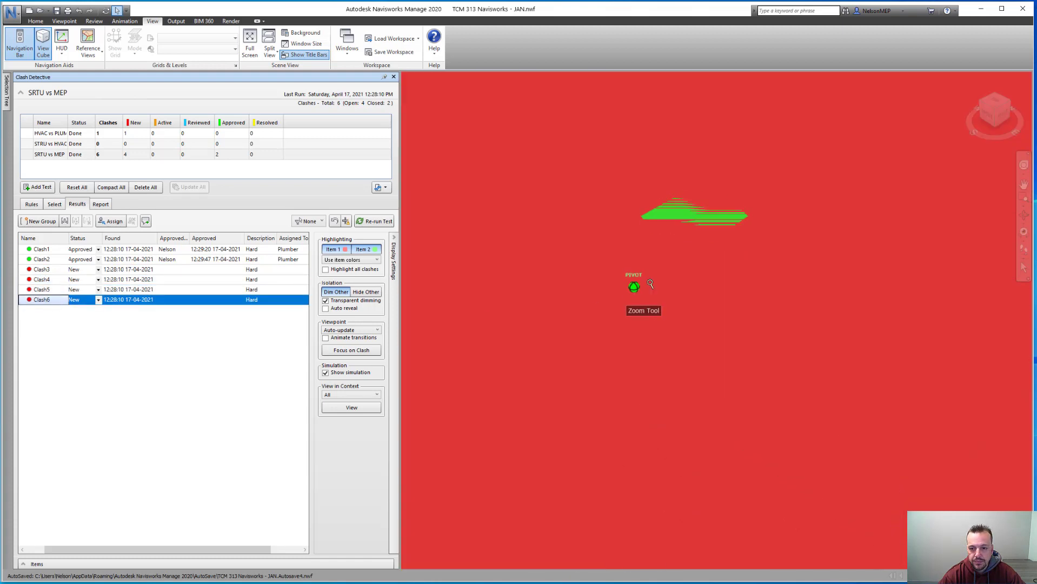
scroll(650, 284, "down", 5)
middle_click_drag(654, 281, 692, 292, "shift")
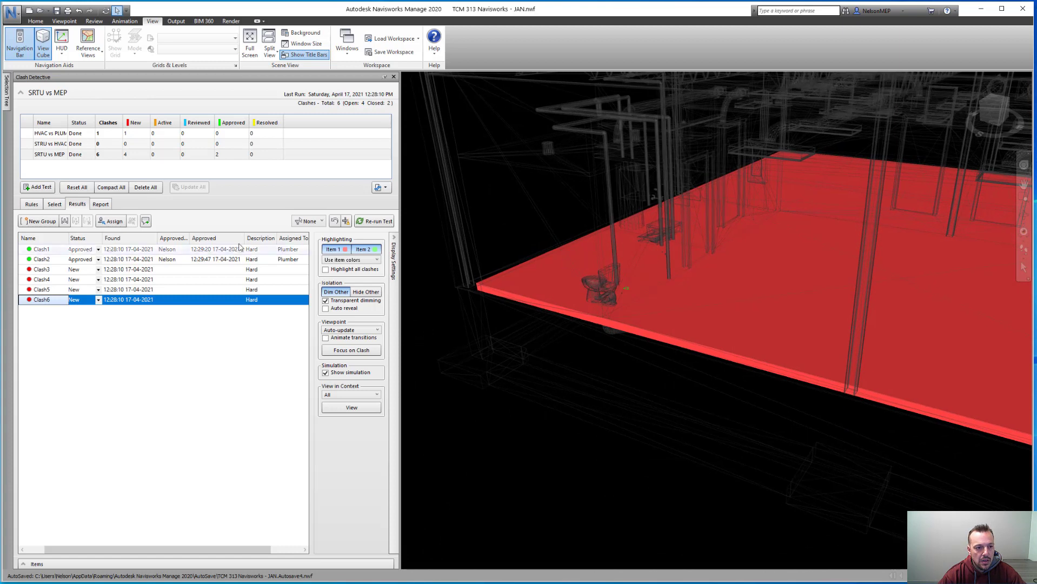
left_click(136, 339)
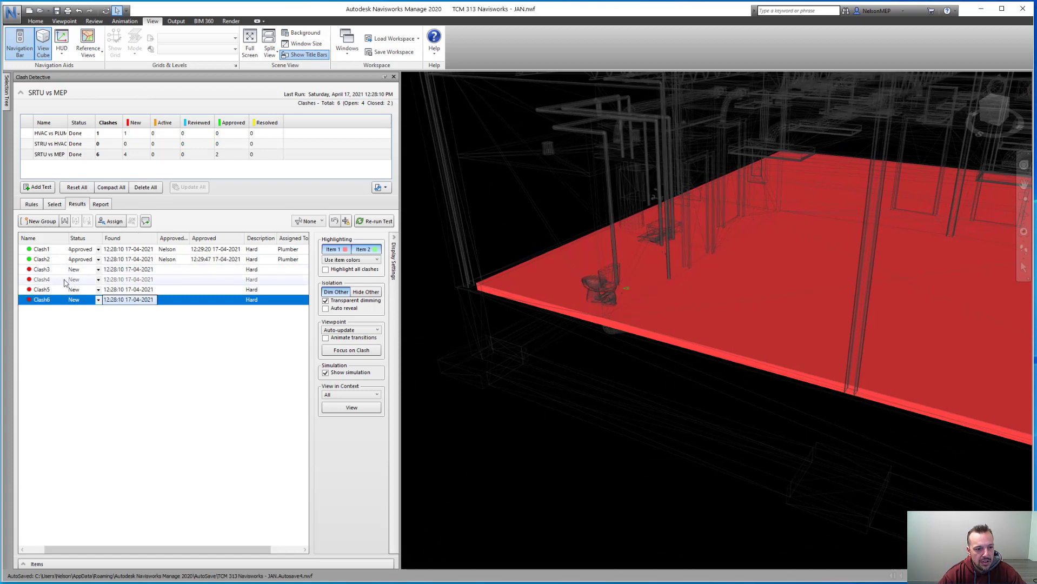
Switch to Revit, open the recent model Small Office Building 2020 and continue working with the file despite the missing updaters
key("alt+Tab")
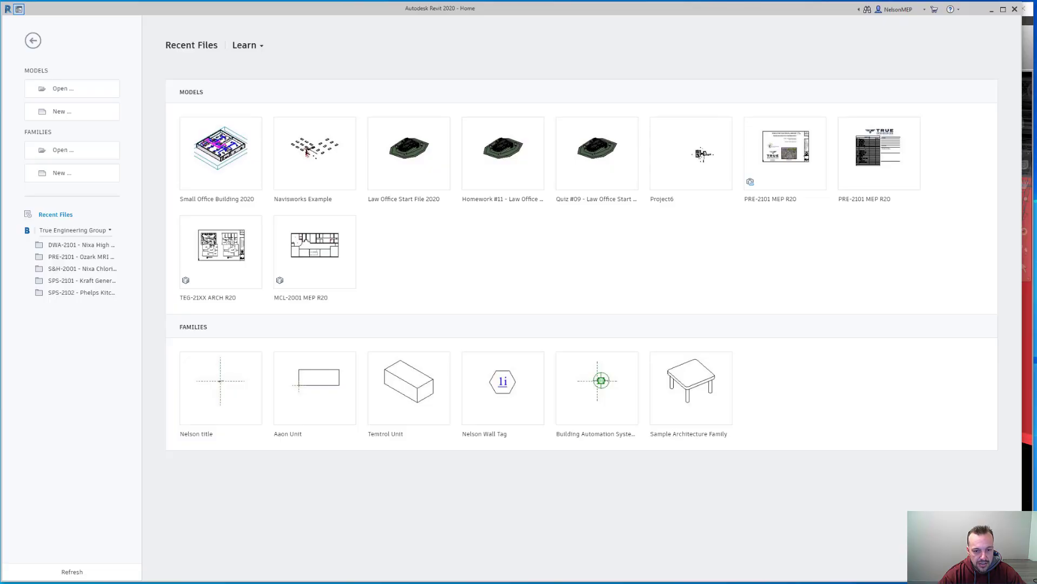
left_click(220, 162)
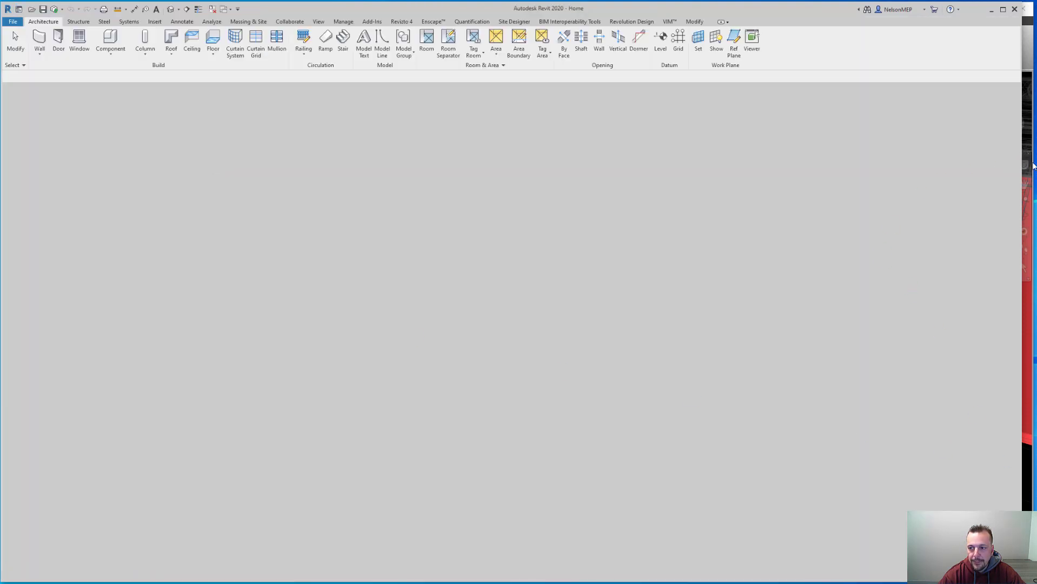
left_click(1033, 132)
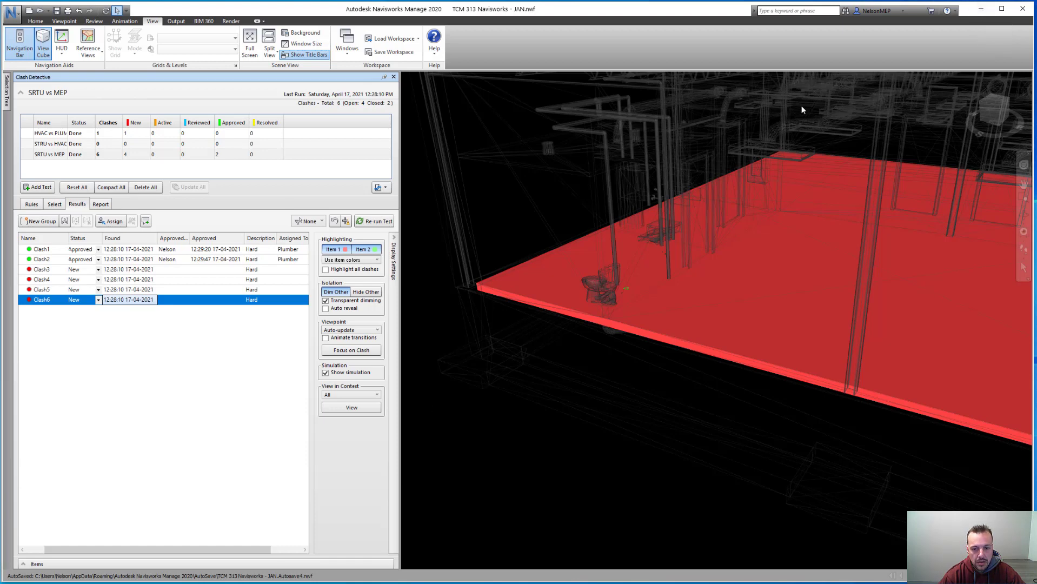
middle_click_drag(519, 329, 593, 396, "ctrl")
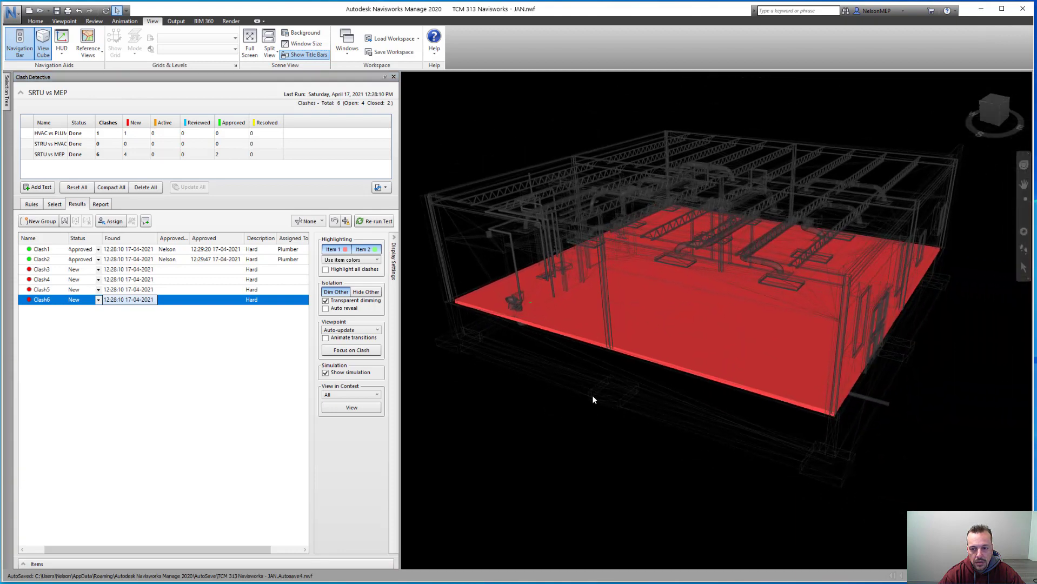
left_click(983, 11)
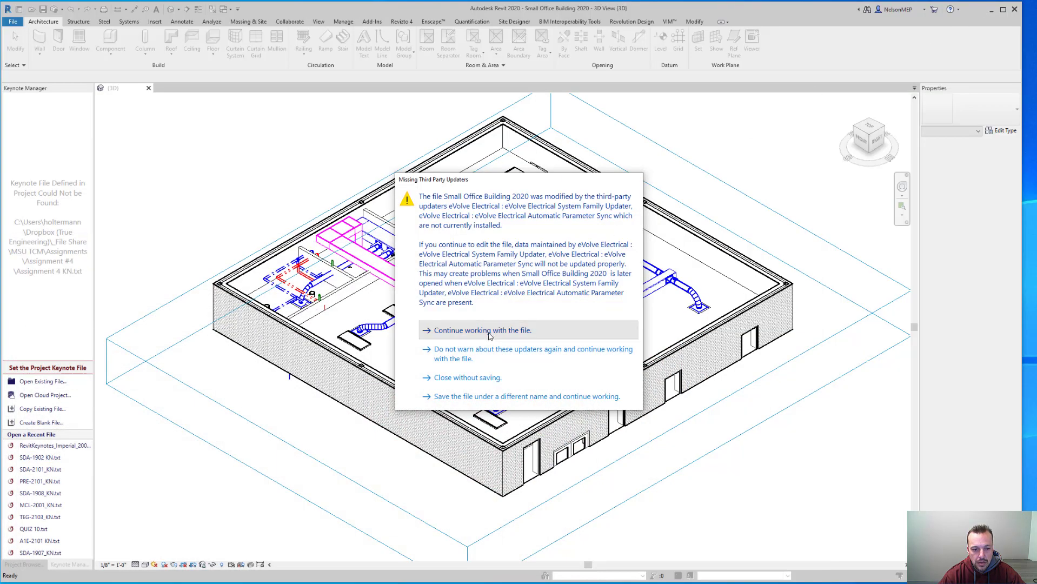
left_click(482, 330)
Find the vertical PVC - DWV pipe inside the wall near the 6" supply duct in the 3D view and select it
scroll(303, 276, "up", 5)
scroll(303, 276, "up", 2)
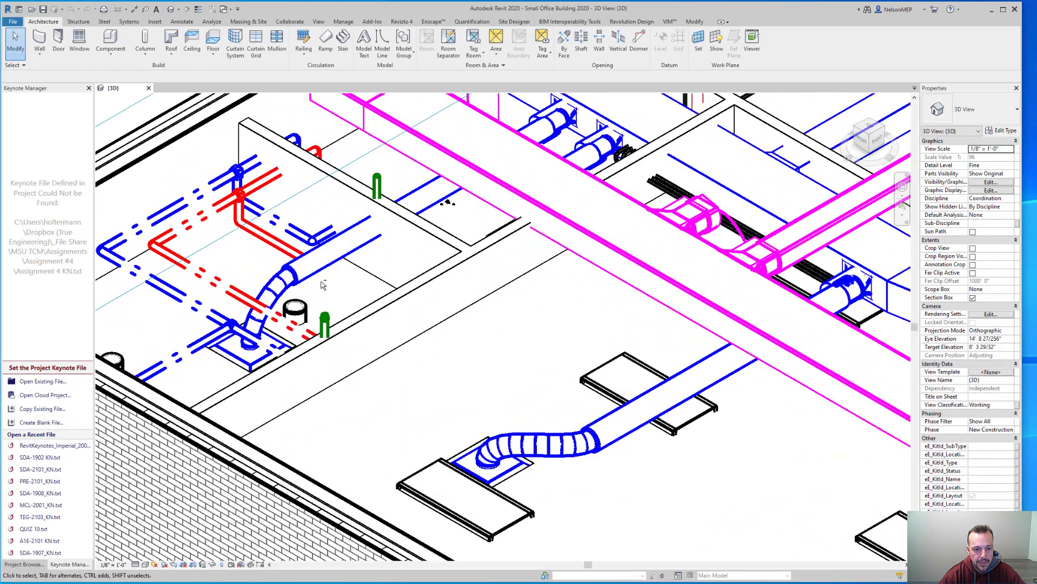
middle_click_drag(323, 283, 395, 314, "shift")
middle_click_drag(386, 371, 485, 255)
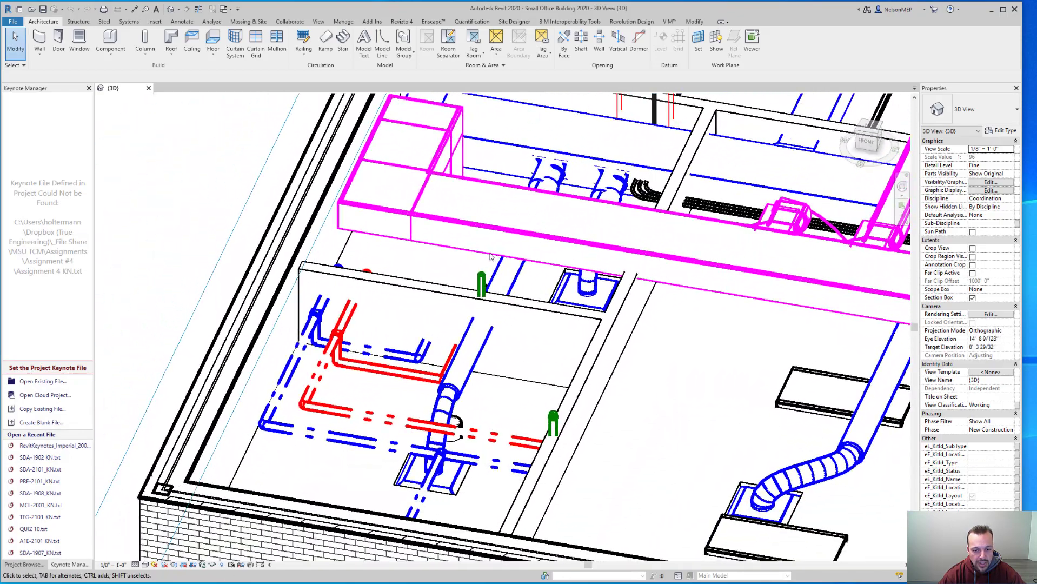
scroll(489, 253, "up", 5)
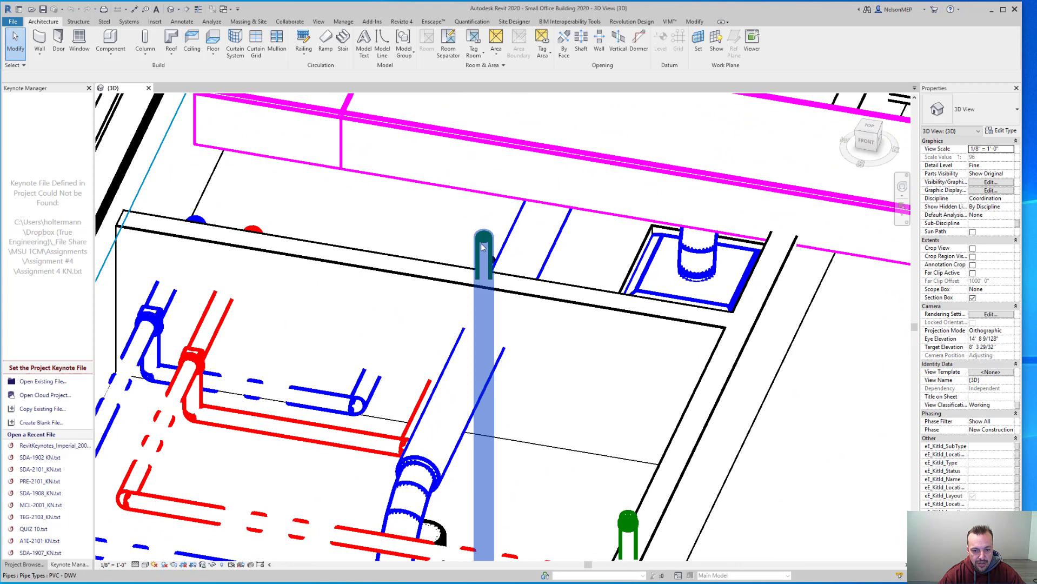
left_click(492, 250)
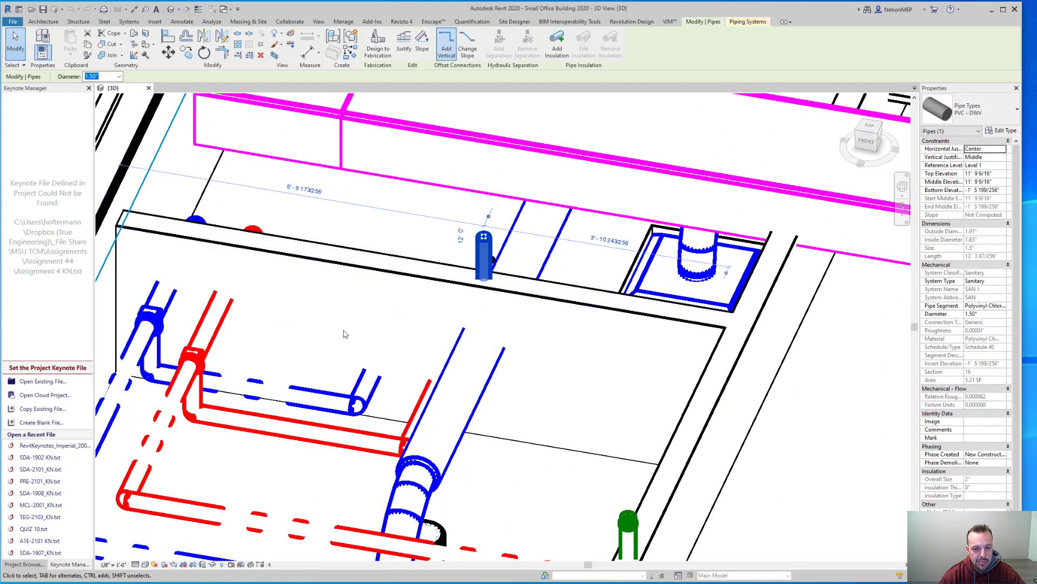
Open the PLUMBING PLAN floor plan placed on sheet P100
left_click(32, 564)
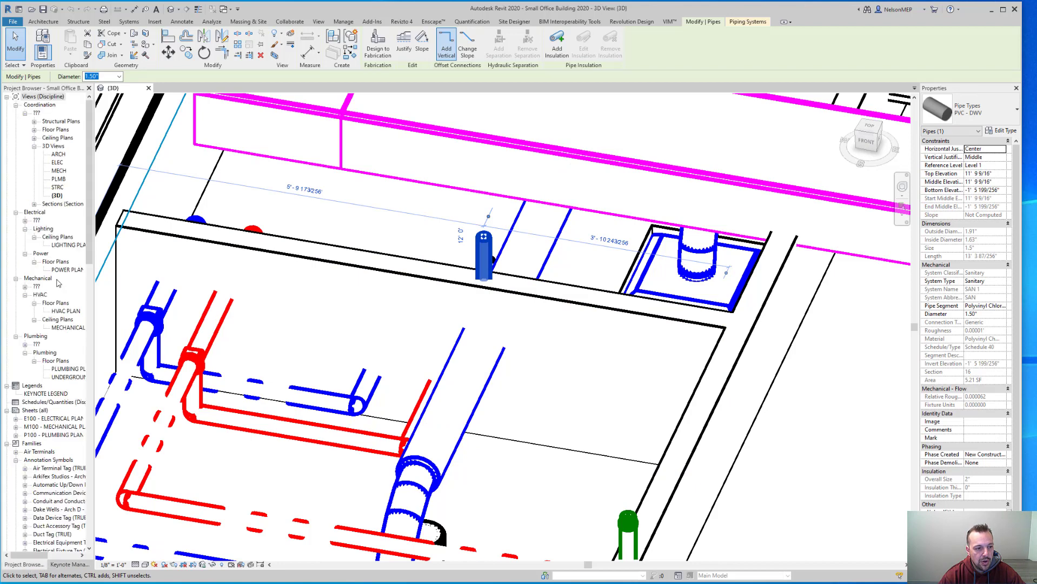
scroll(62, 419, "down", 10)
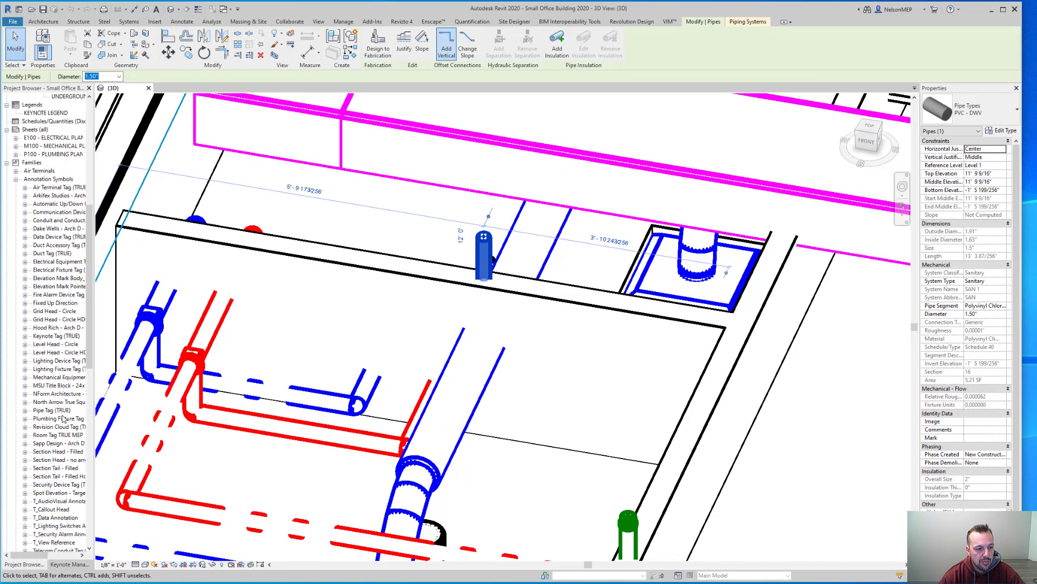
left_click(30, 181)
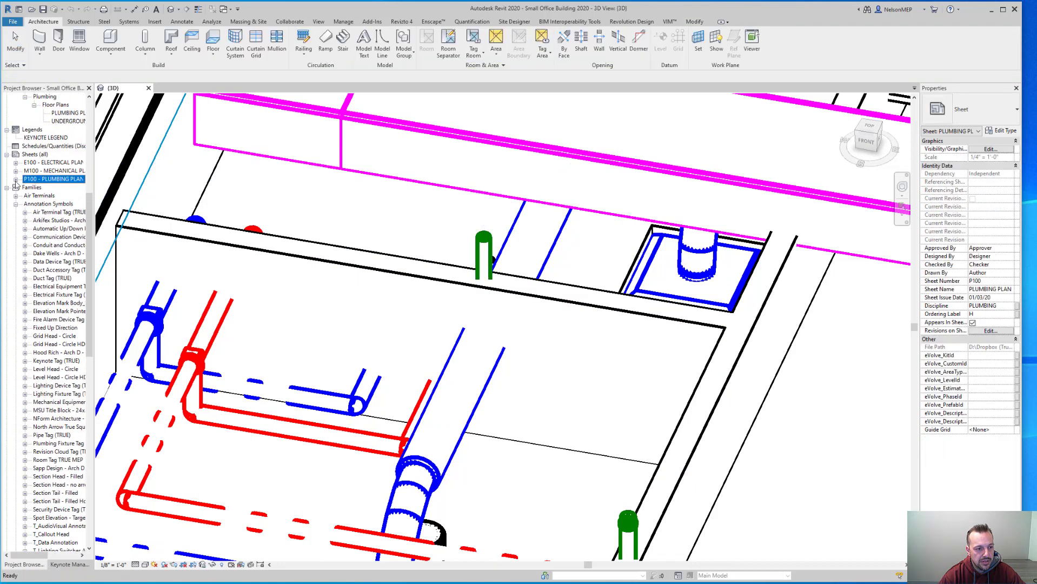
left_click(16, 178)
left_click(48, 187)
double_click(47, 189)
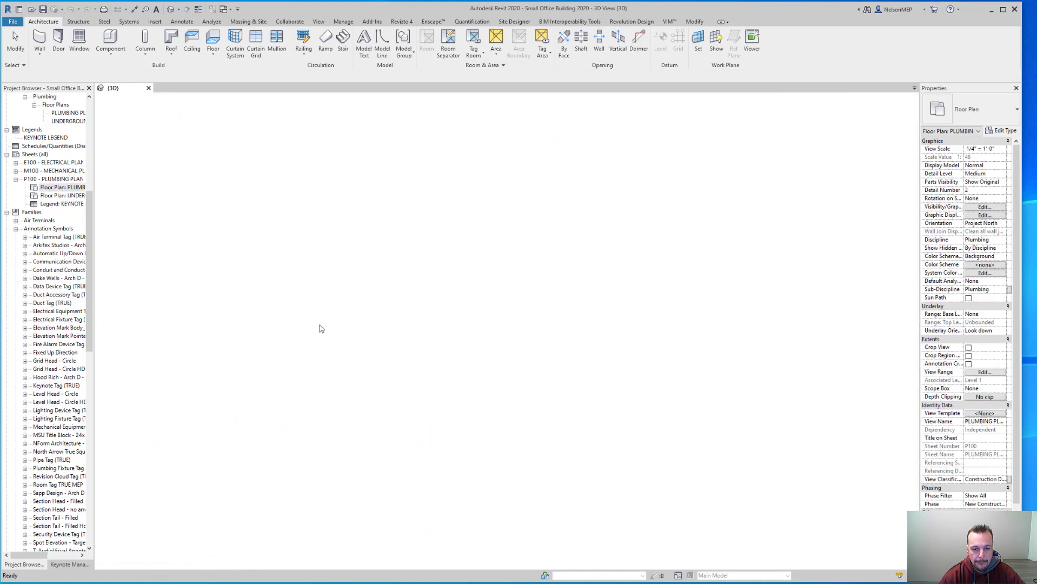
Check in plan where the 1.5" vertical sanitary pipe at keynote 22.10 sits within the wall
scroll(307, 343, "up", 5)
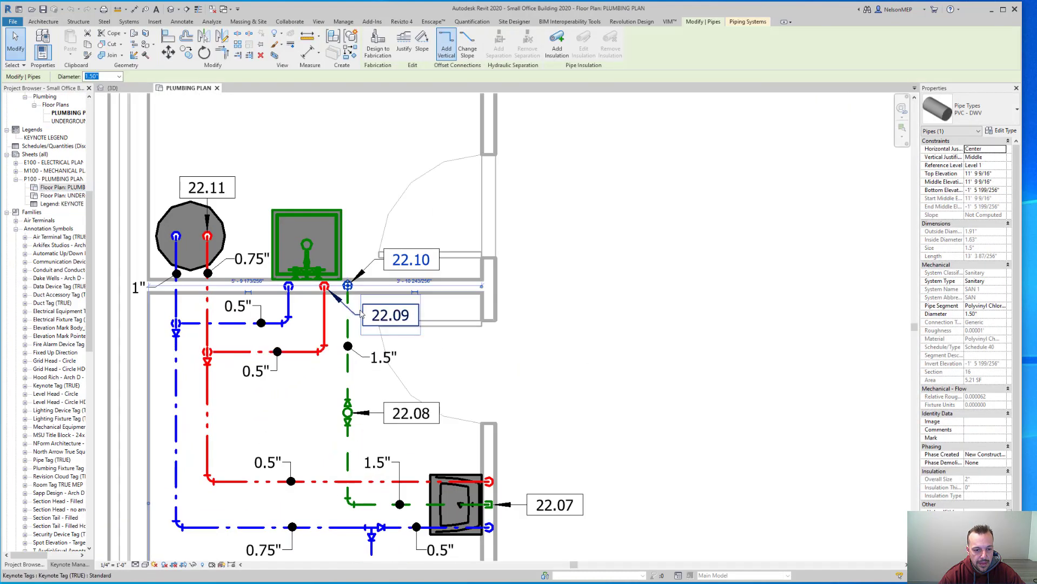
key("Escape")
scroll(346, 318, "down", 2)
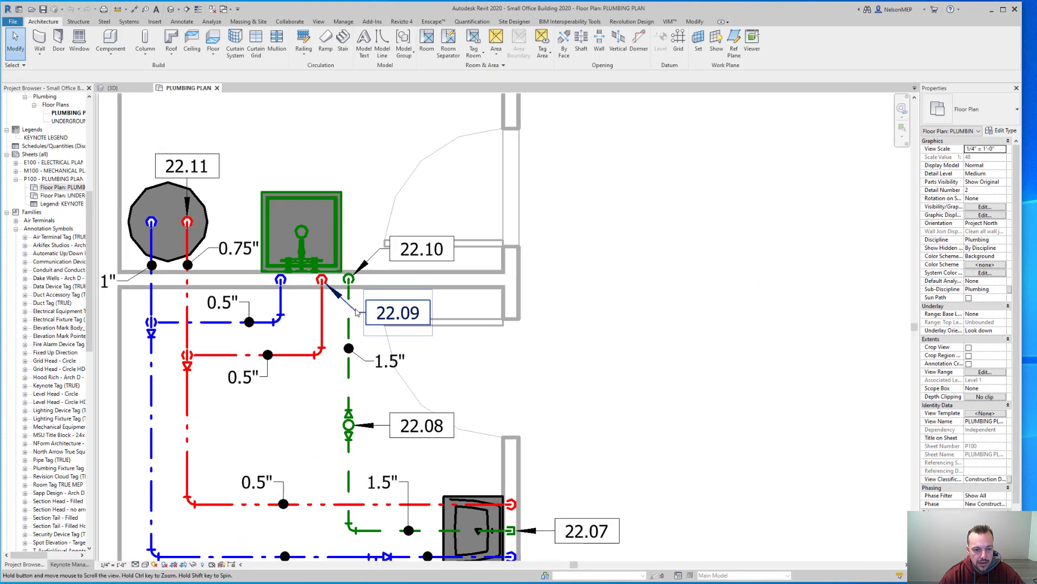
left_click(350, 283)
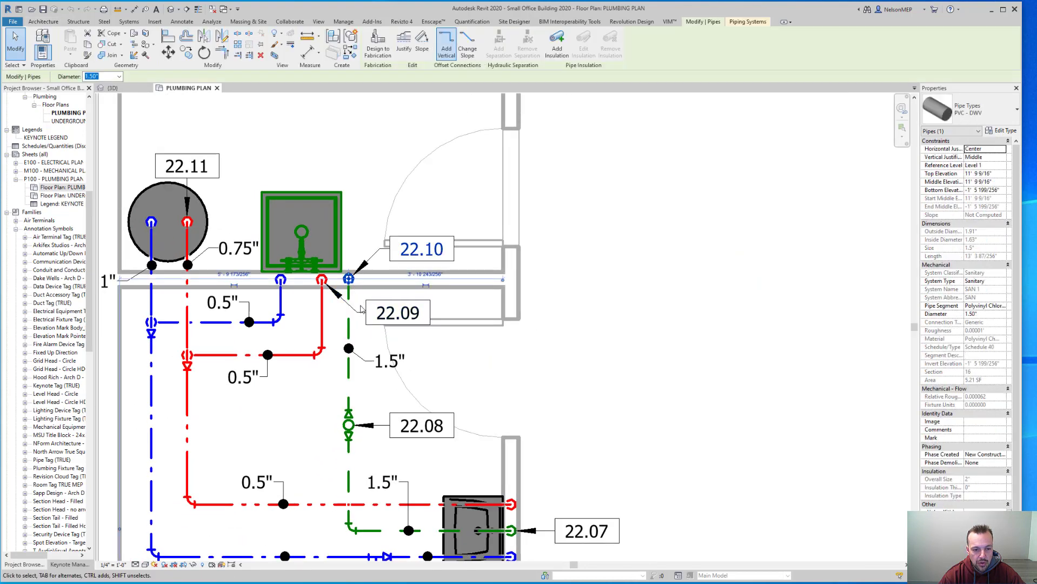
key("Escape")
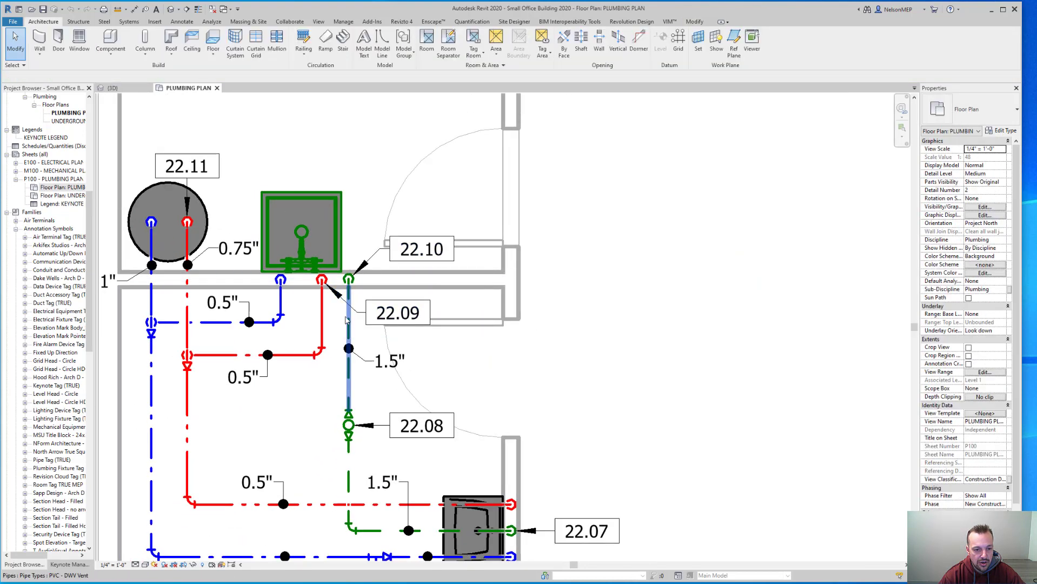
Open the HVAC PLAN floor plan placed on sheet M100 and locate the 6" branch duct crossing the wall
left_click(15, 171)
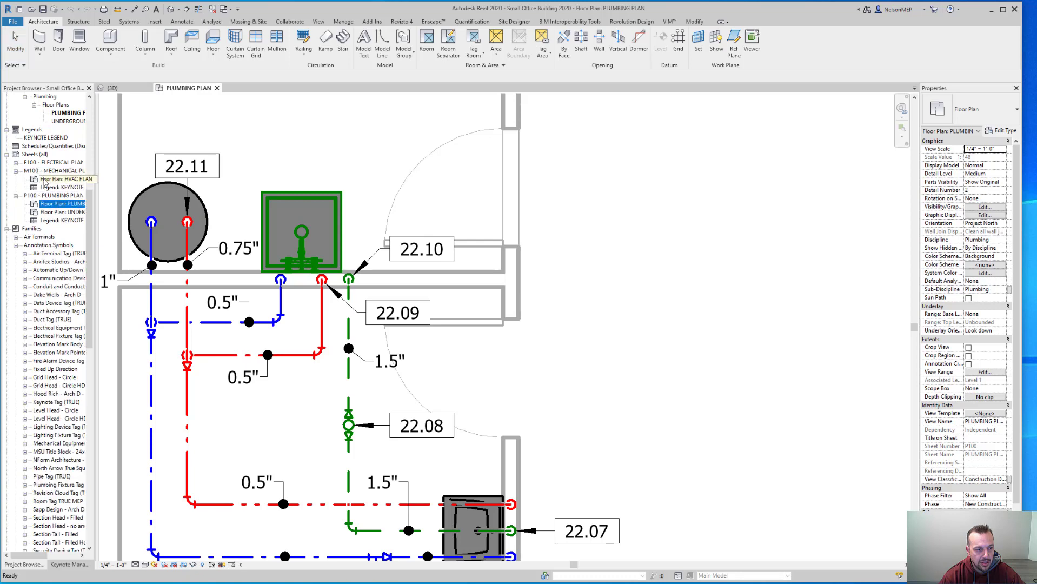
double_click(61, 179)
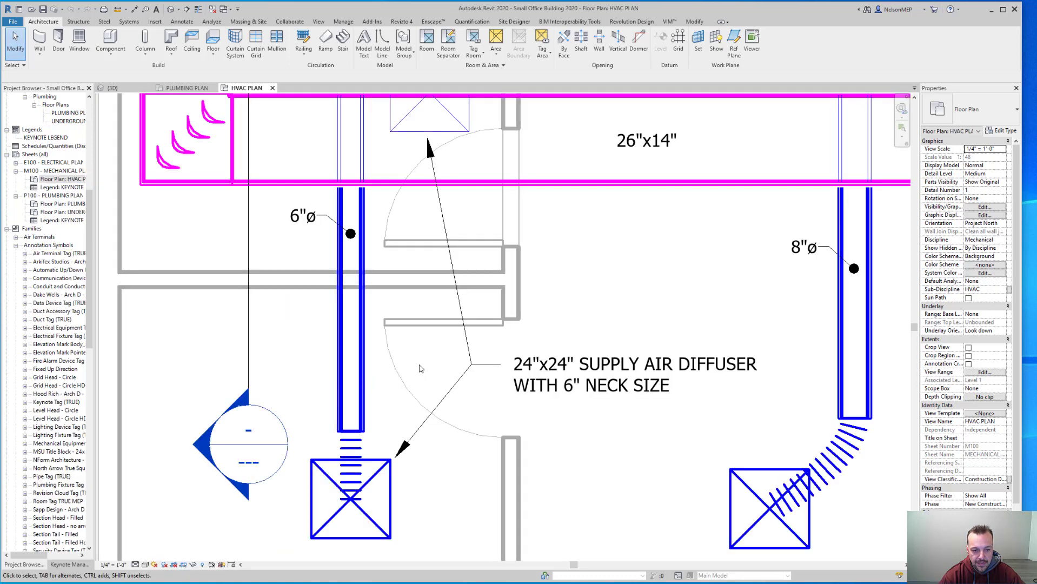
scroll(421, 368, "down", 5)
scroll(416, 327, "up", 3)
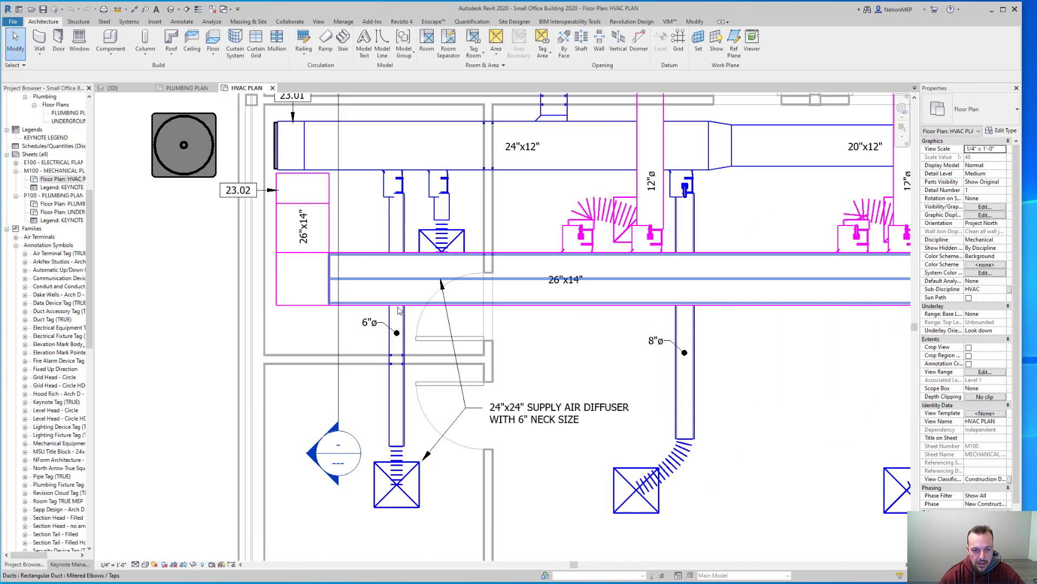
Shorten the 6" round supply duct so it ends just past the 26"x14" duct, before reaching the wall
left_click(403, 328)
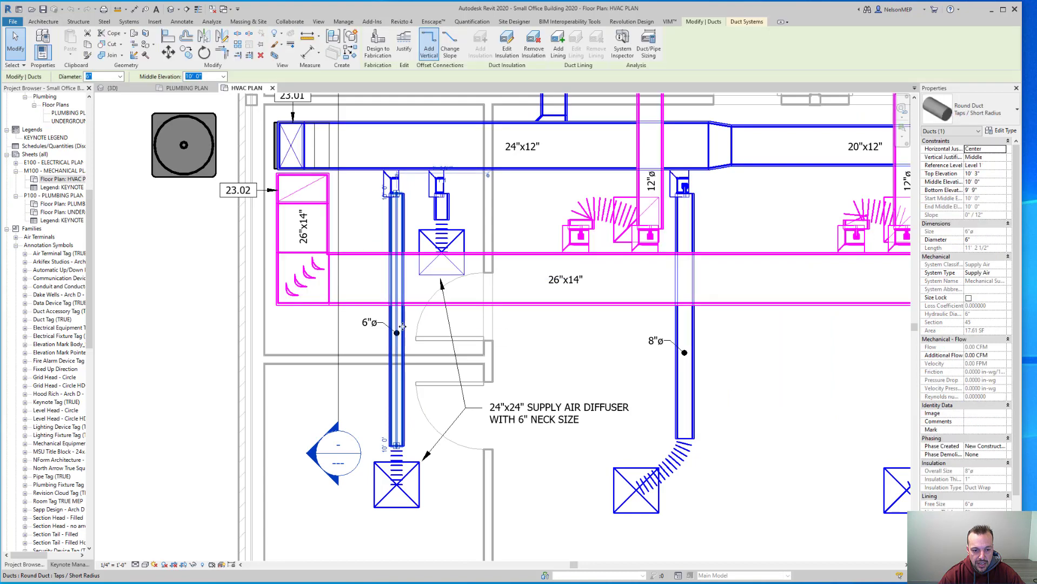
mouse_move(403, 327)
left_mouse_down()
mouse_move(414, 327)
mouse_move(396, 327)
left_mouse_up()
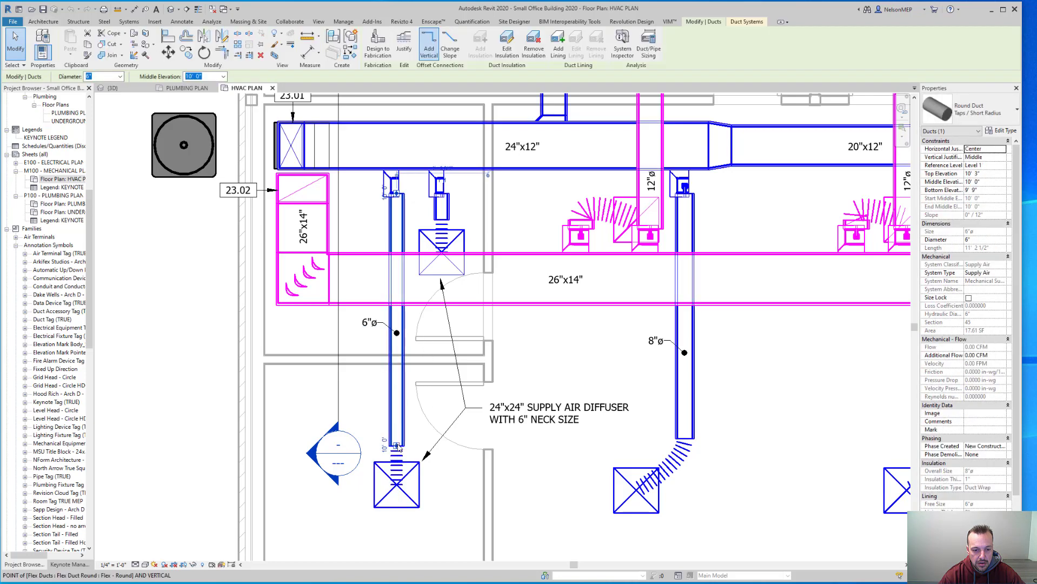
left_click_drag(398, 446, 396, 318)
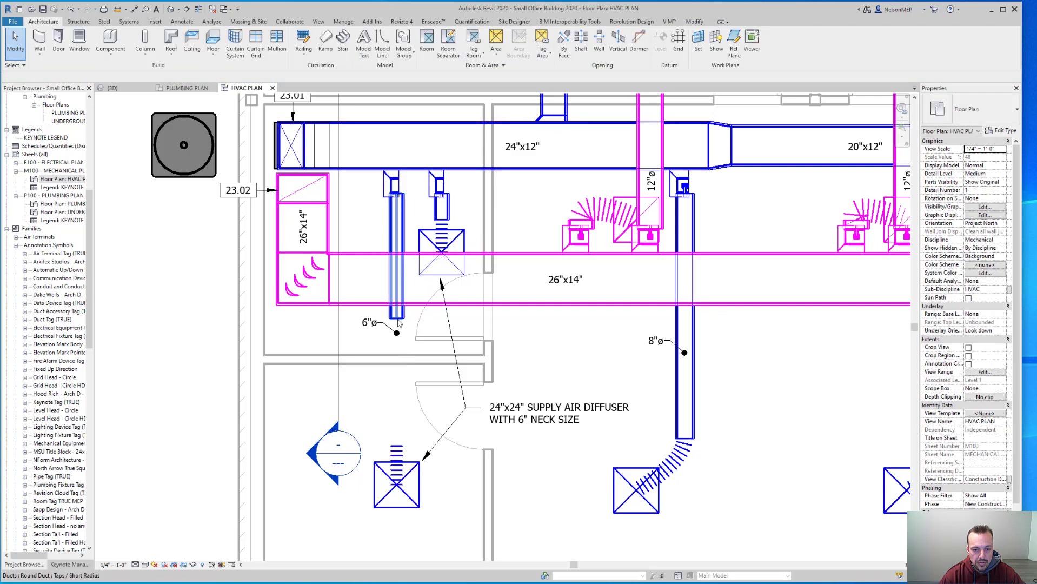
Draw a 6" round duct from the shortened end, jogging sideways through the wall at 45° bends and back to the diffuser's flex duct
left_click(397, 319)
right_click(397, 318)
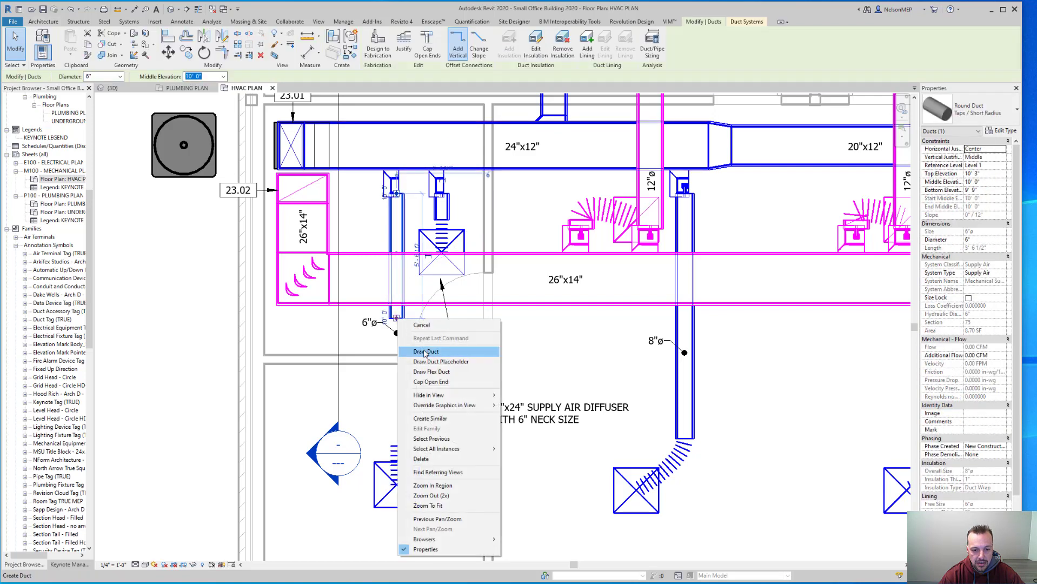
left_click(425, 352)
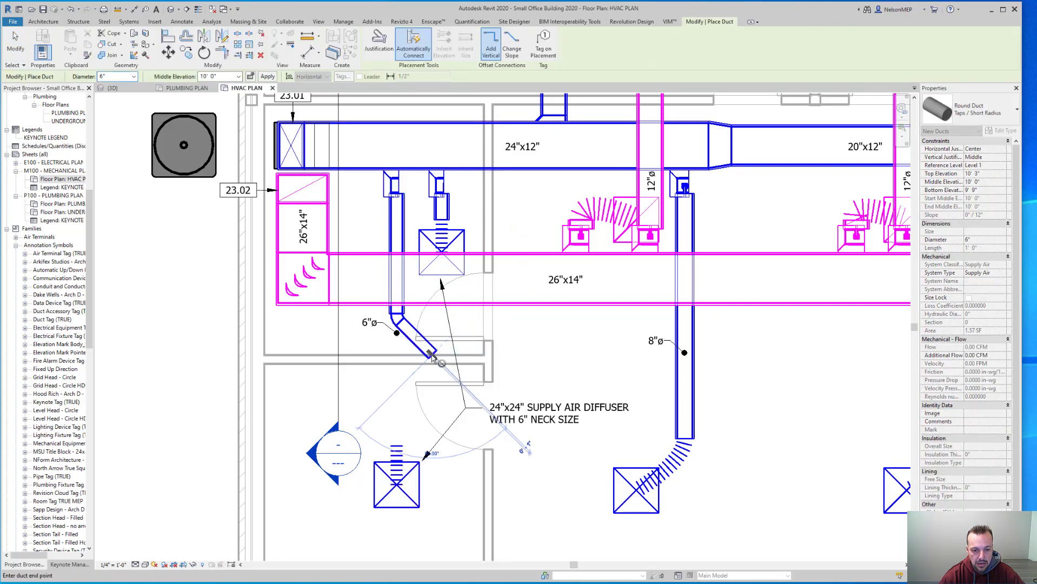
left_click(431, 354)
left_click(433, 386)
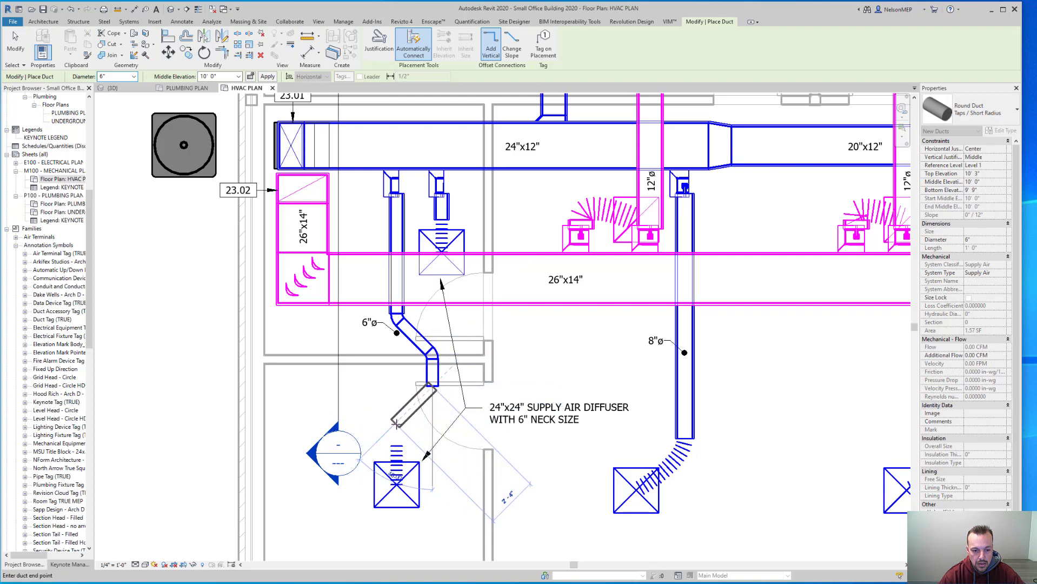
left_click(396, 423)
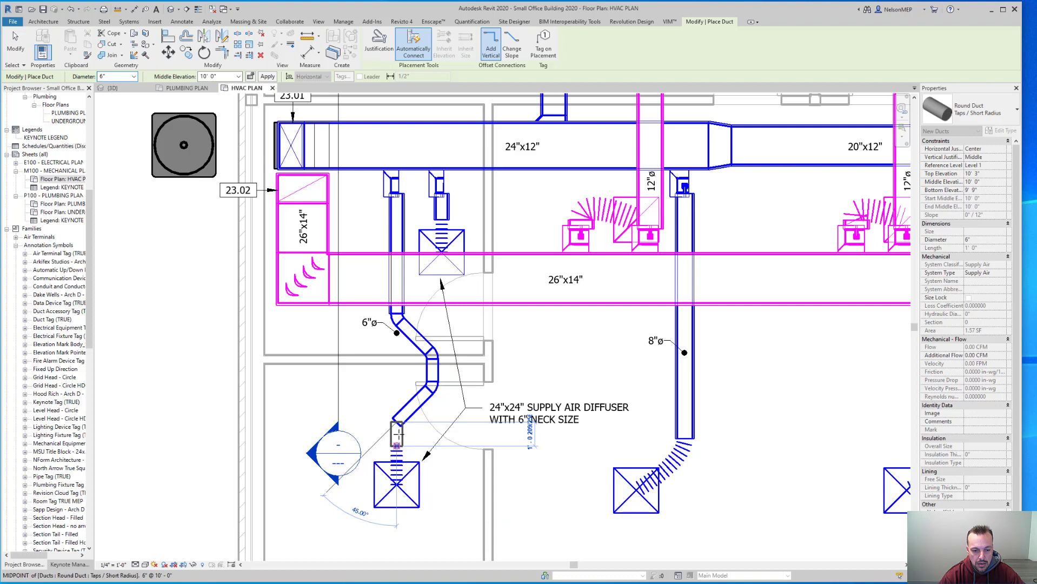
left_click(397, 435)
key("Escape")
key("Escape")
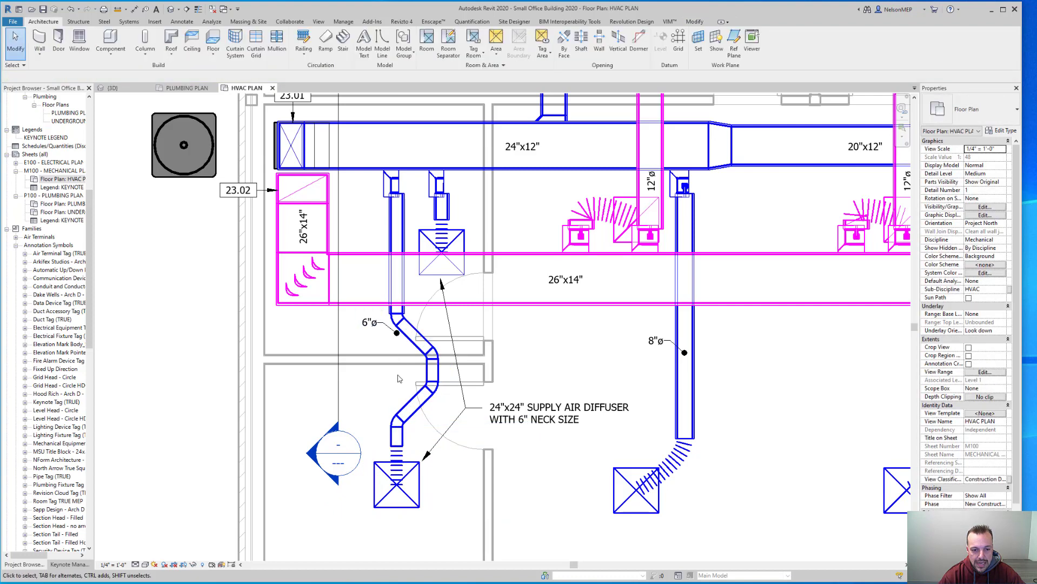
Nudge the straight middle segment of the 6" duct jog back toward the original duct line to reduce the offset through the wall
left_click(440, 373)
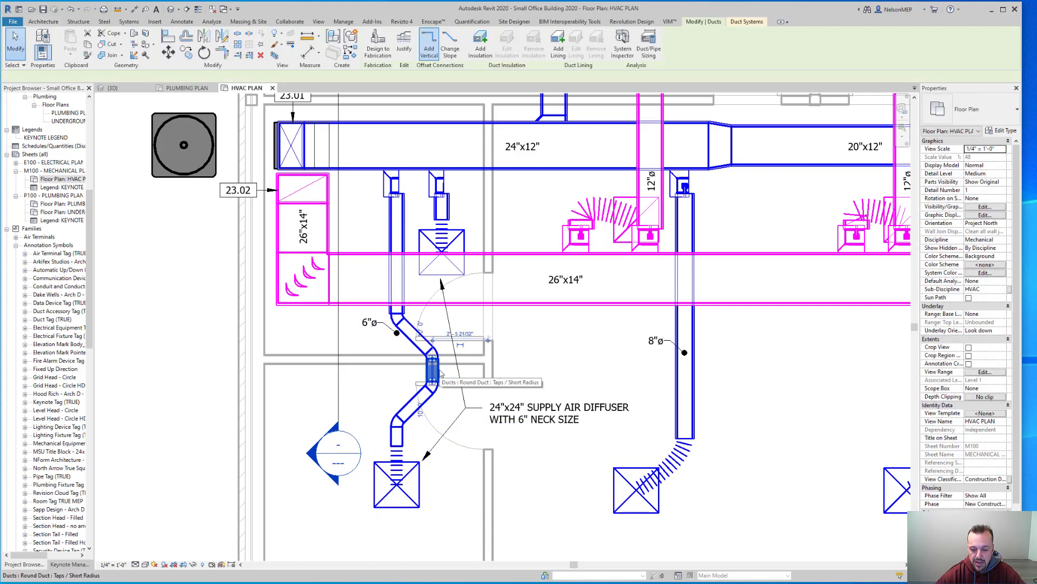
key("Left")
key("Left")
key("Left")
key("Left")
key("Left")
key("Left")
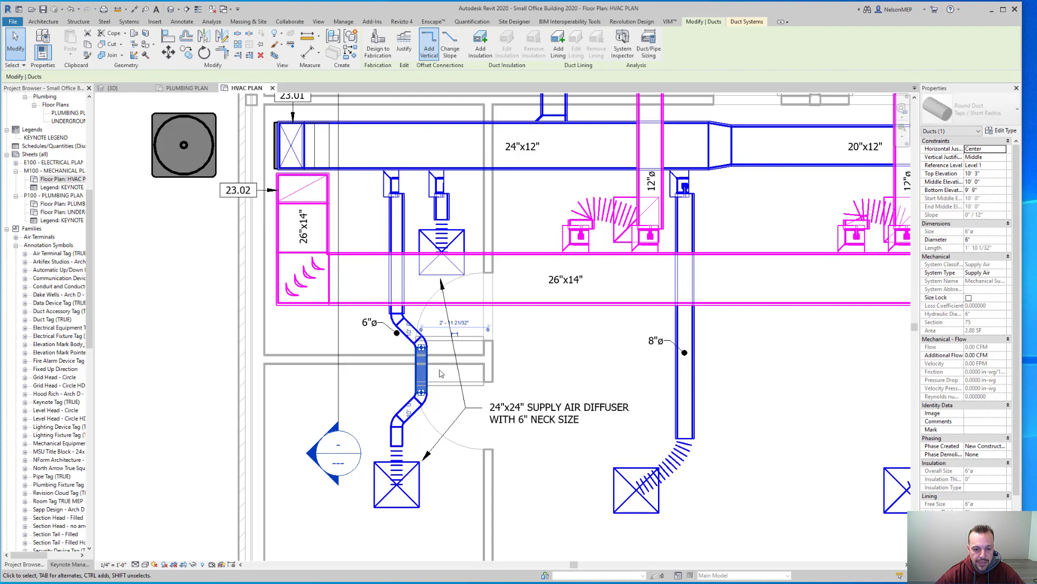
key("Escape")
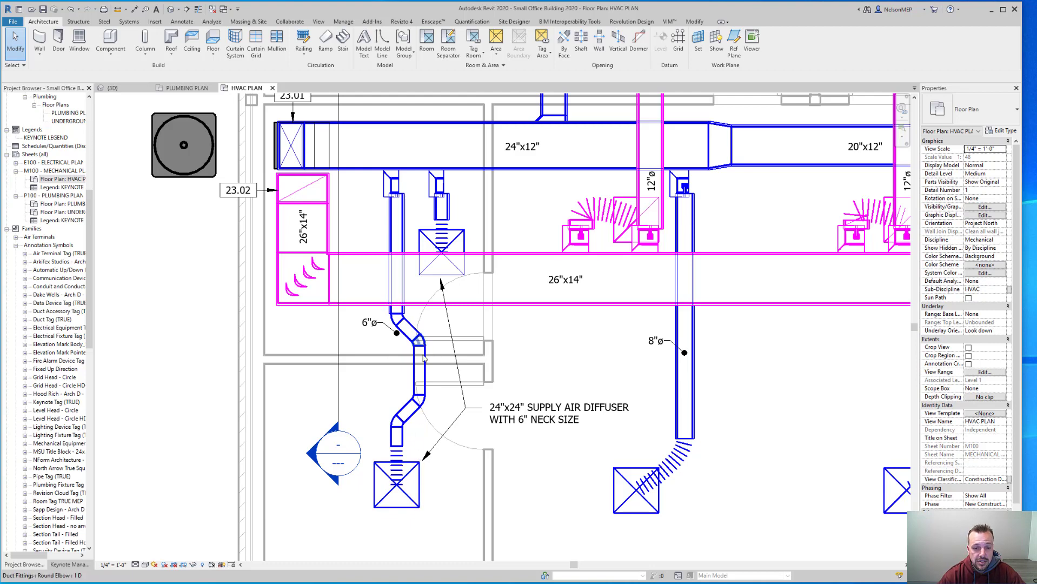
Open the MECH 3D view and inspect the rerouted 6" duct within the whole duct system
scroll(74, 171, "up", 7)
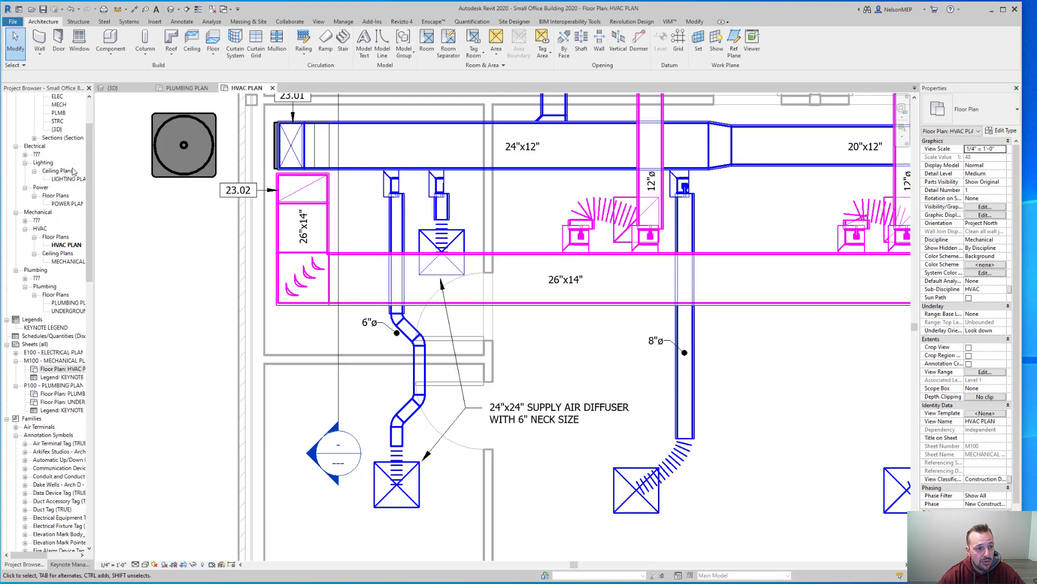
scroll(74, 172, "up", 3)
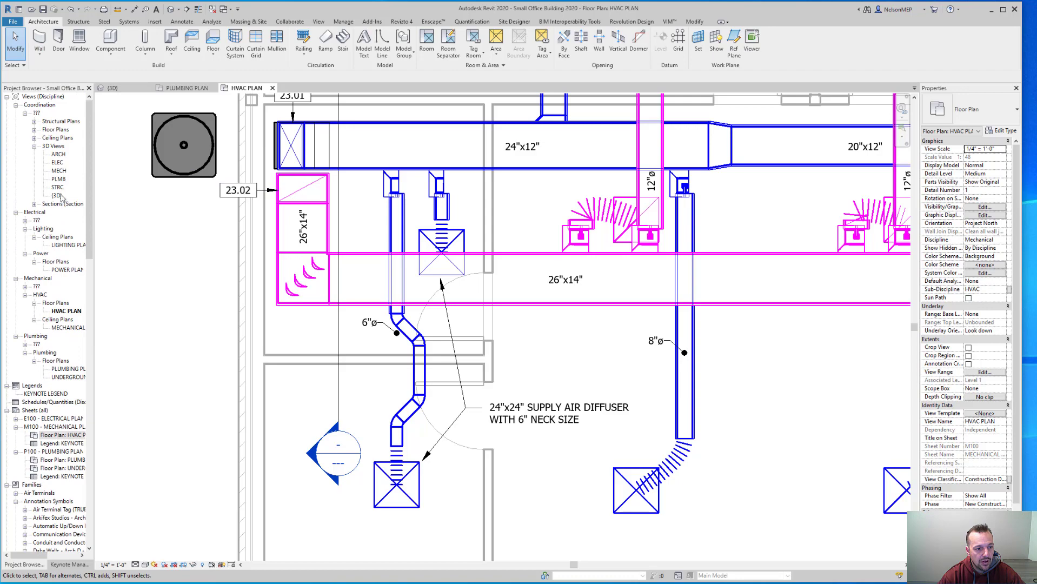
double_click(59, 170)
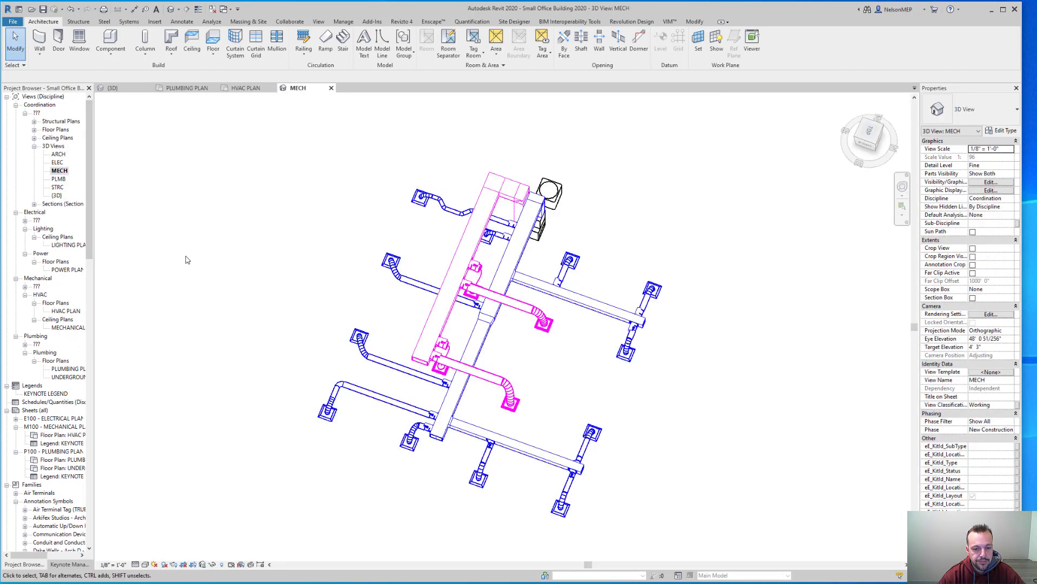
middle_click_drag(622, 227, 589, 176, "shift")
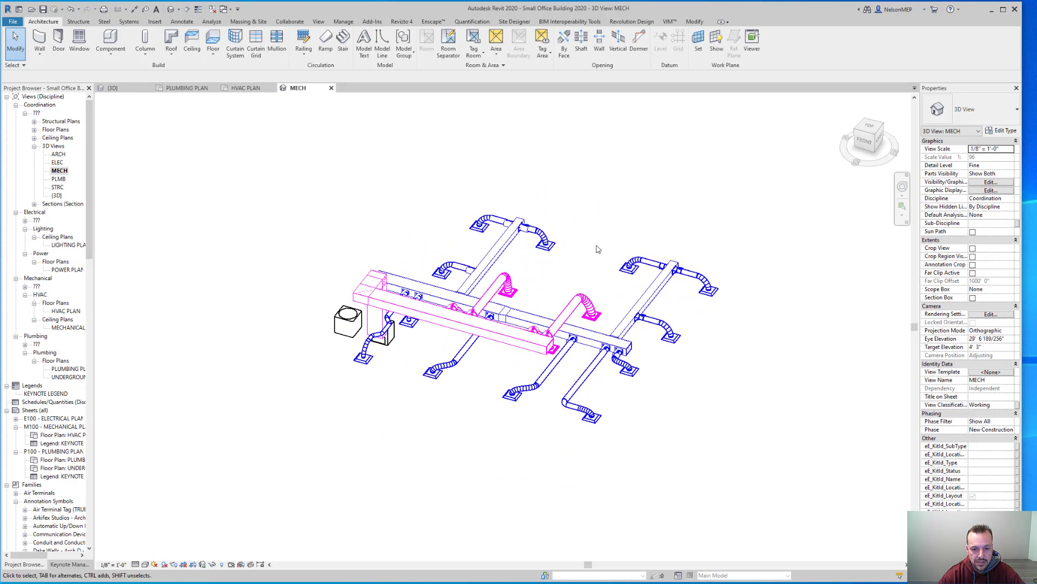
middle_click_drag(597, 248, 542, 264)
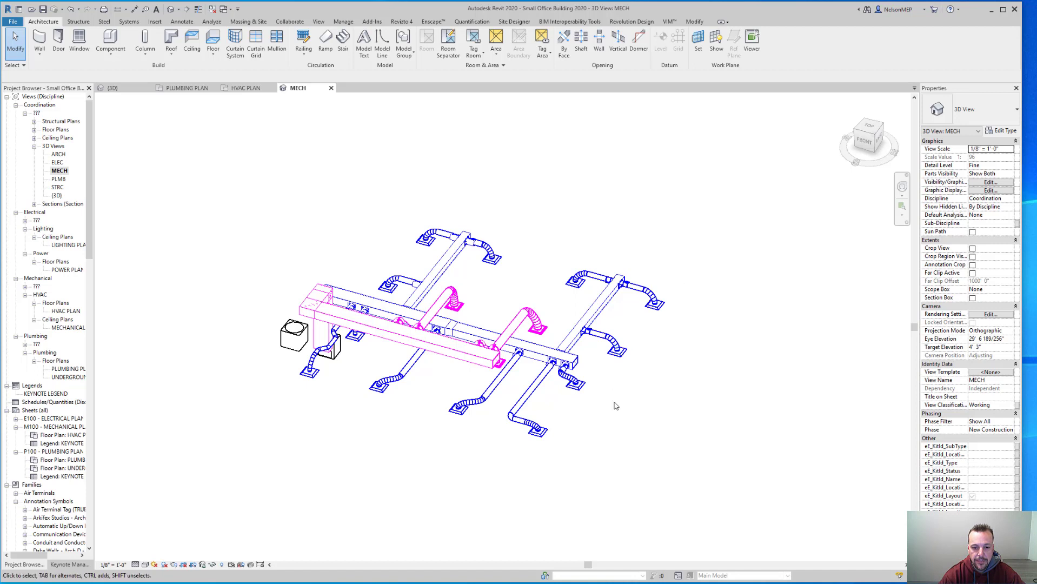
Switch to Navisworks and examine the floor slab highlighted for Clash6 of the SRTU vs MEP test from several angles
left_click(991, 11)
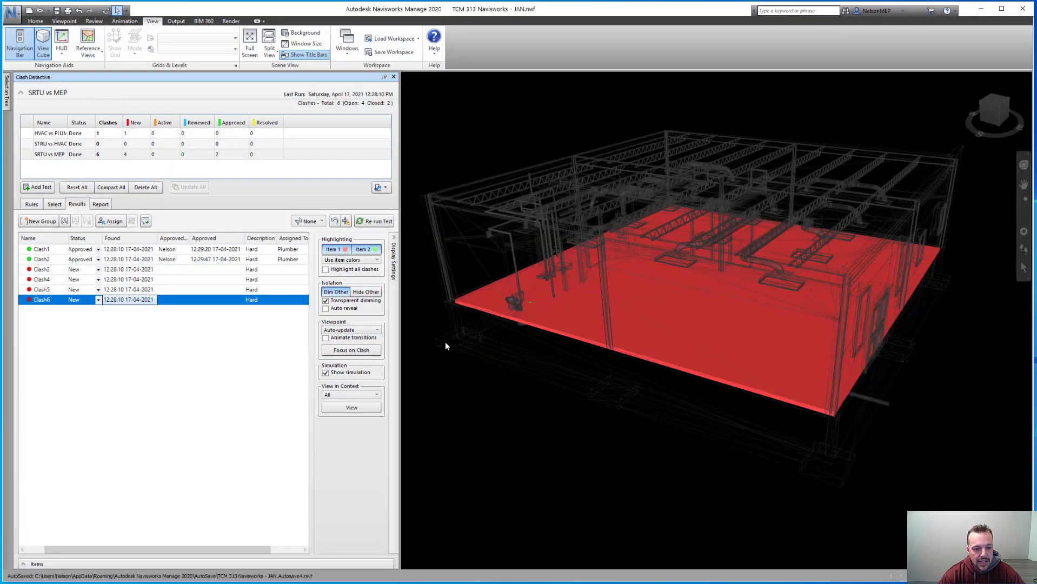
mouse_move(539, 366)
middle_mouse_down("shift")
mouse_move(585, 363)
mouse_move(590, 334)
middle_mouse_up("shift")
mouse_move(682, 317)
middle_mouse_down("shift")
mouse_move(624, 327)
mouse_move(679, 353)
mouse_move(740, 333)
mouse_move(708, 385)
middle_mouse_up("shift")
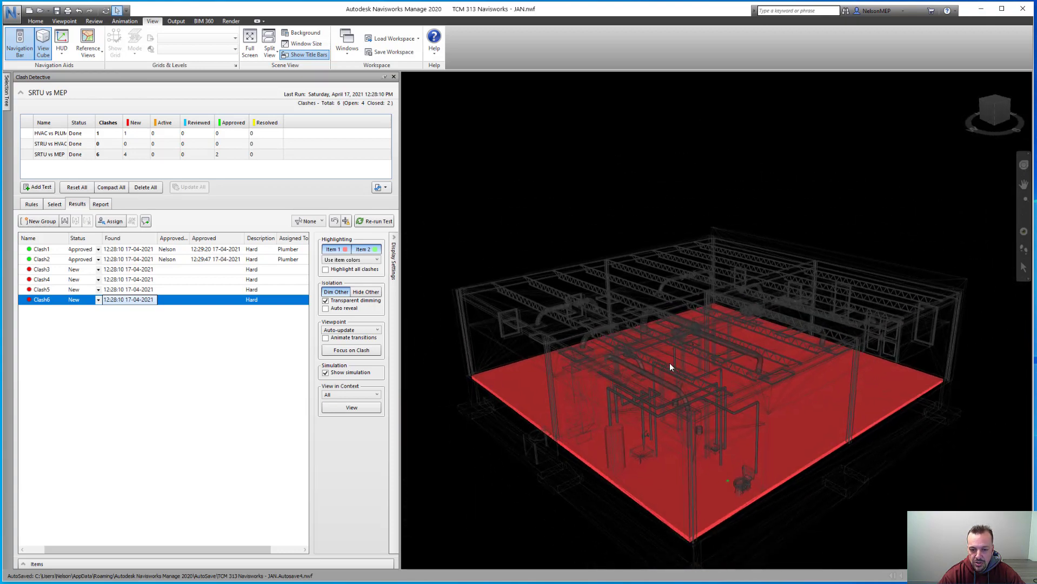
scroll(656, 335, "down", 1)
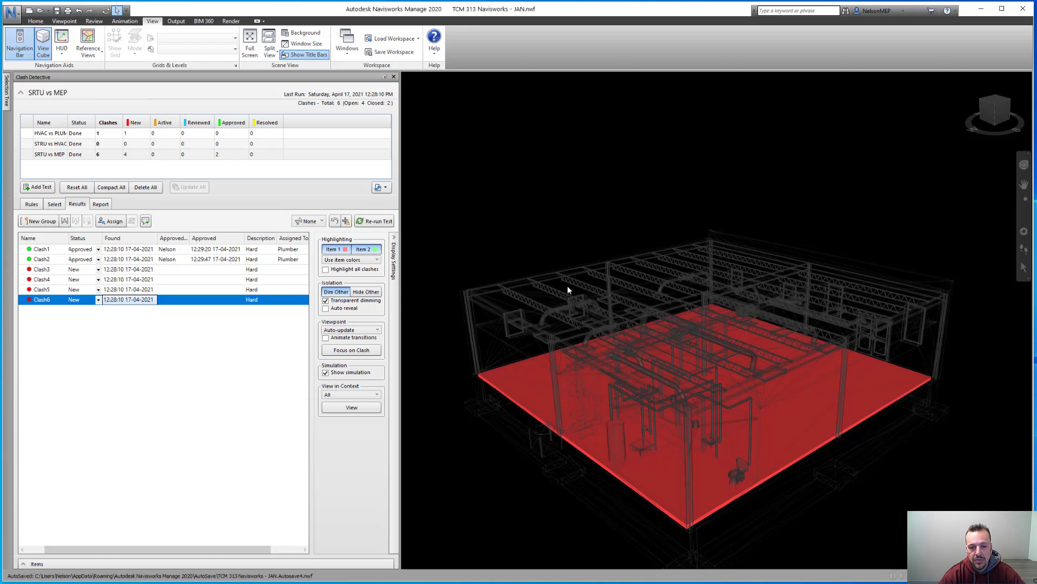
middle_click_drag(585, 282, 638, 330)
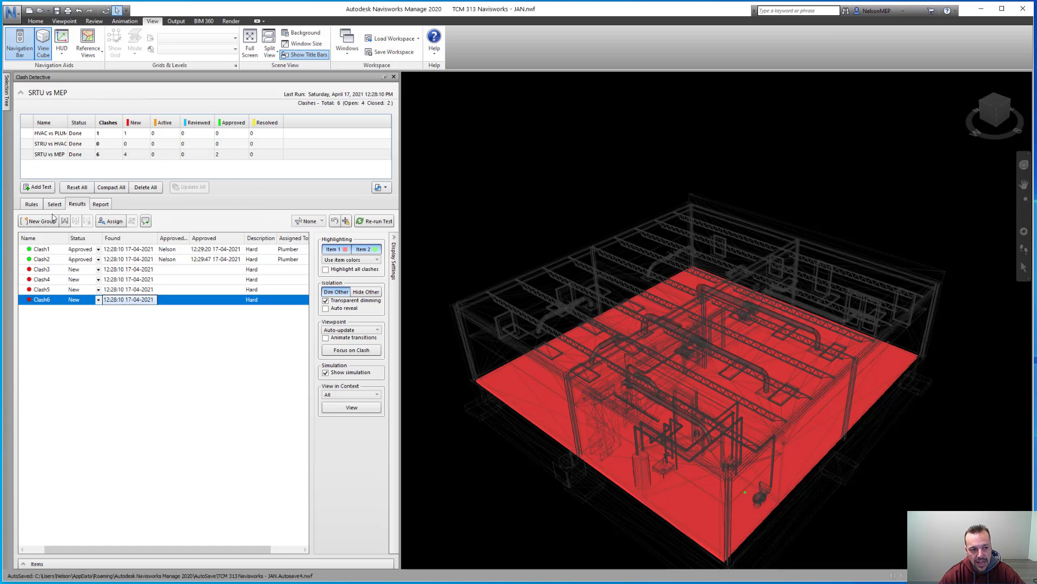
Show the model selections compared in the SRTU vs MEP test and view the whole building undimmed
left_click(35, 205)
left_click(54, 204)
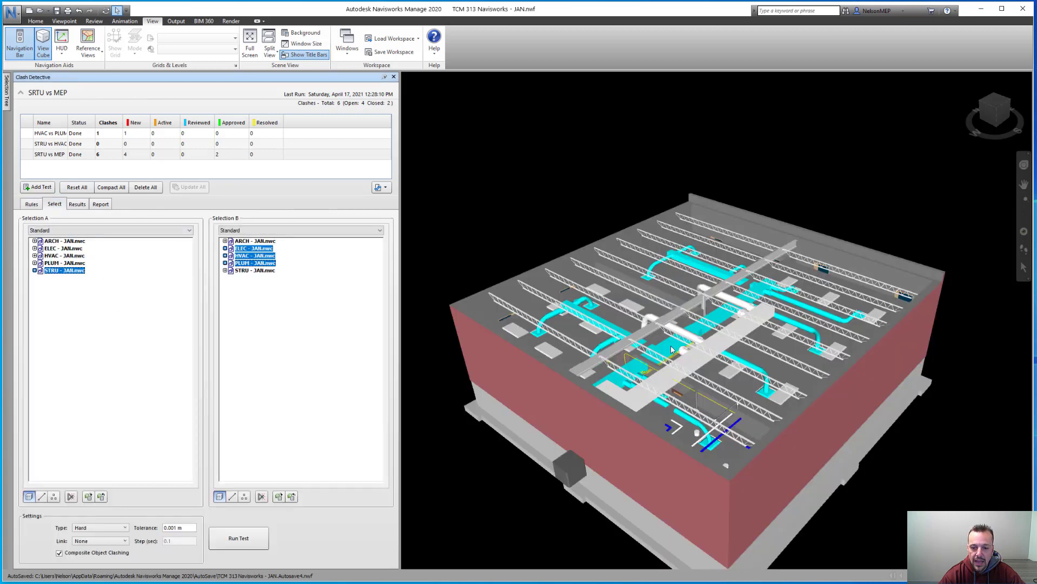
scroll(689, 329, "down", 2)
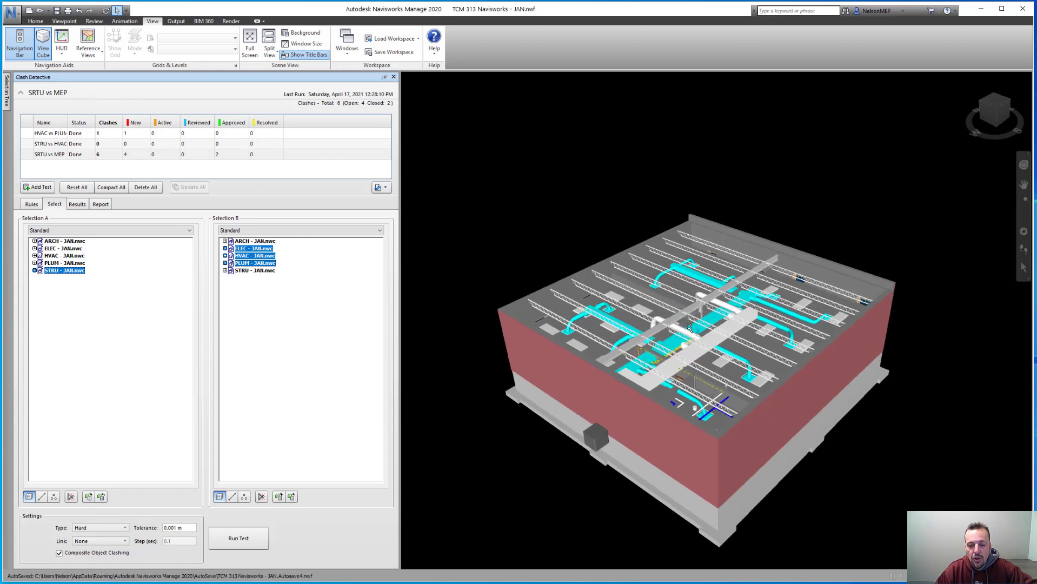